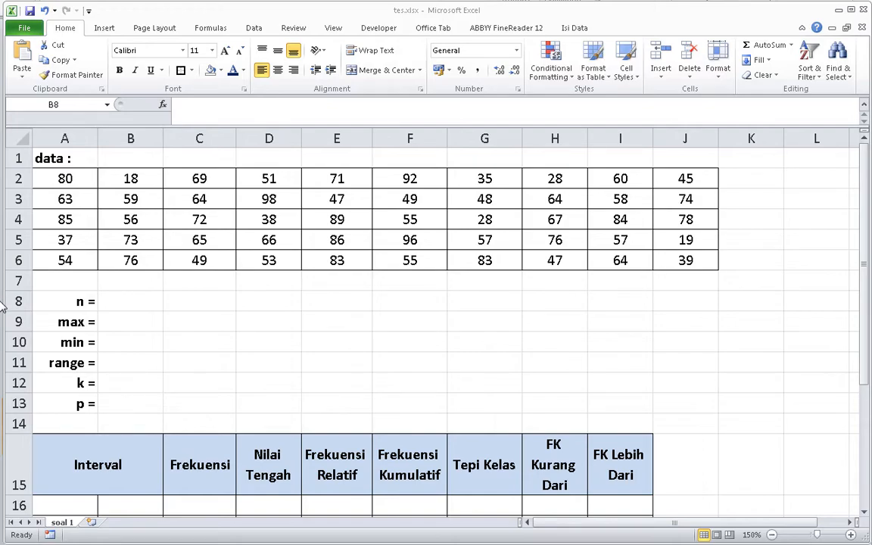
# Calculate n in cell B8 with the COUNT function over the data range A2:J6
pyautogui.click(125, 302)
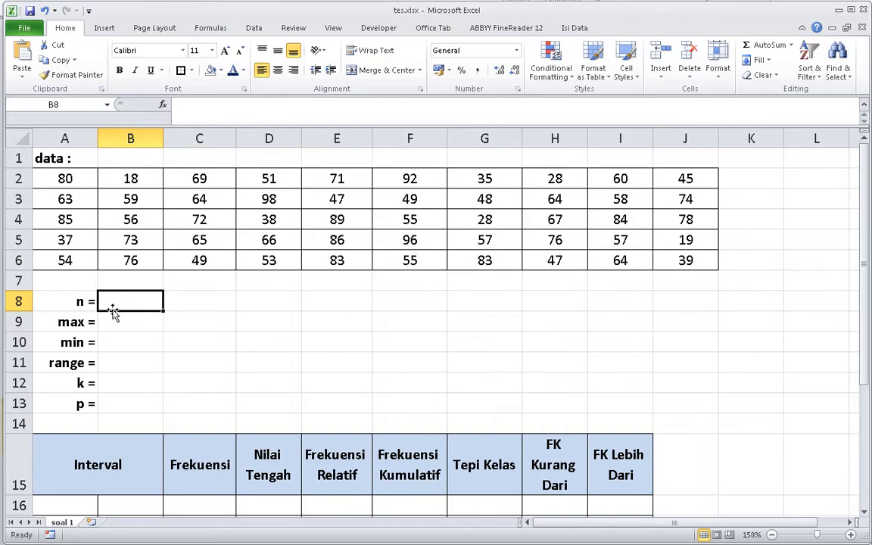
pyautogui.write('=')
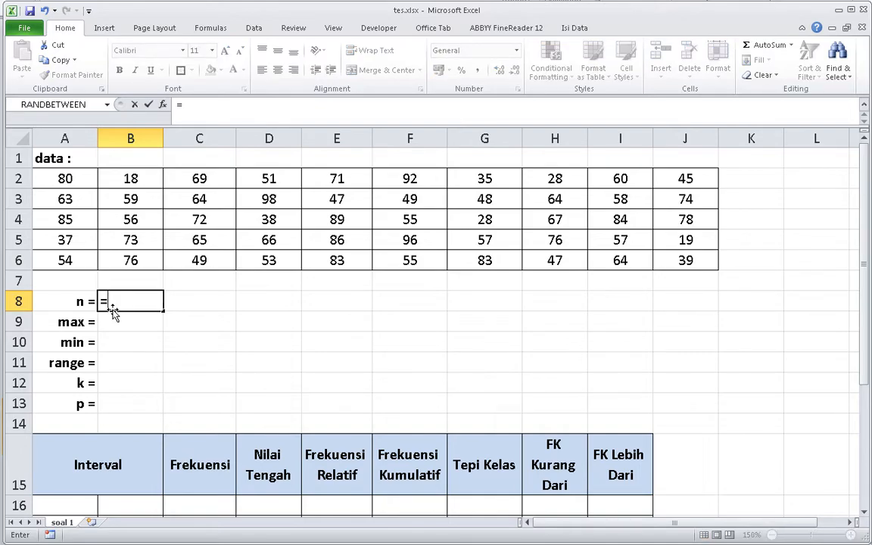
pyautogui.write('count(')
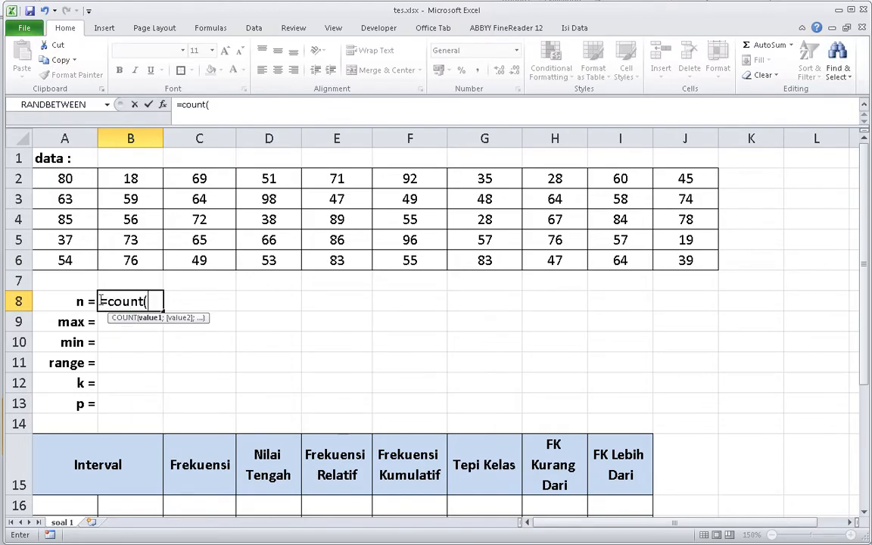
pyautogui.click(76, 183)
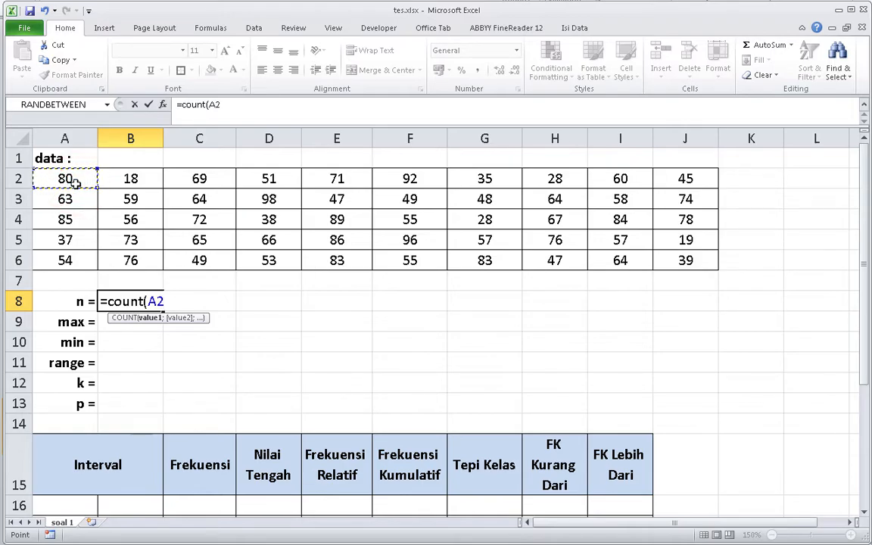
pyautogui.moveTo(76, 184); pyautogui.dragTo(679, 259)
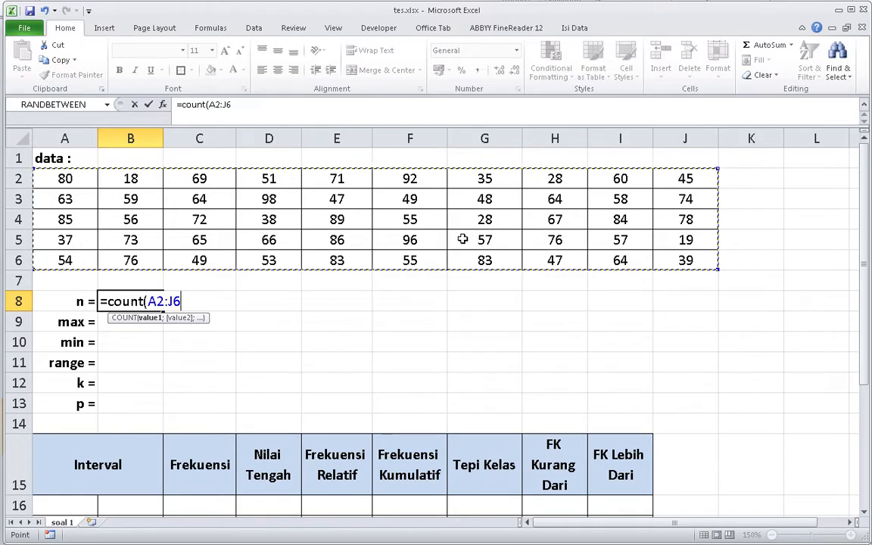
pyautogui.press('Return')
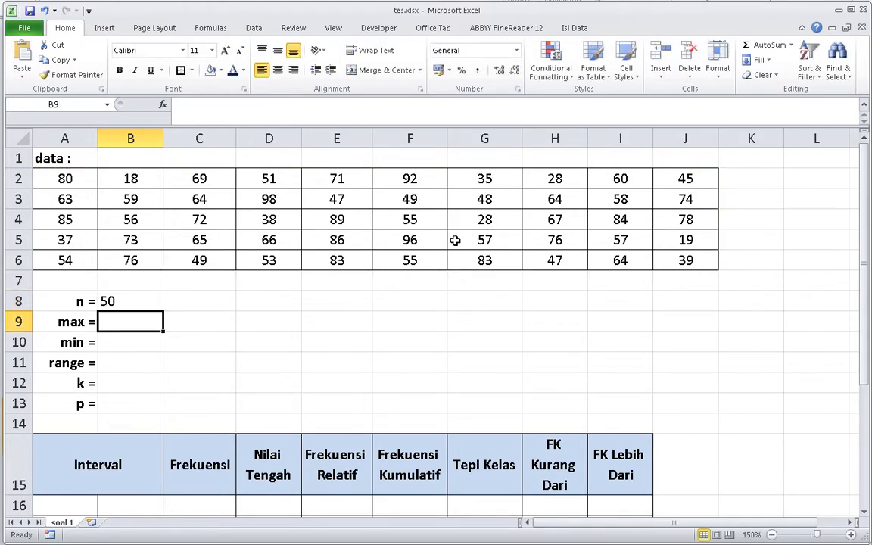
# Calculate the maximum in cell B9 with the MAX function over the data range A2:J6
pyautogui.write('=')
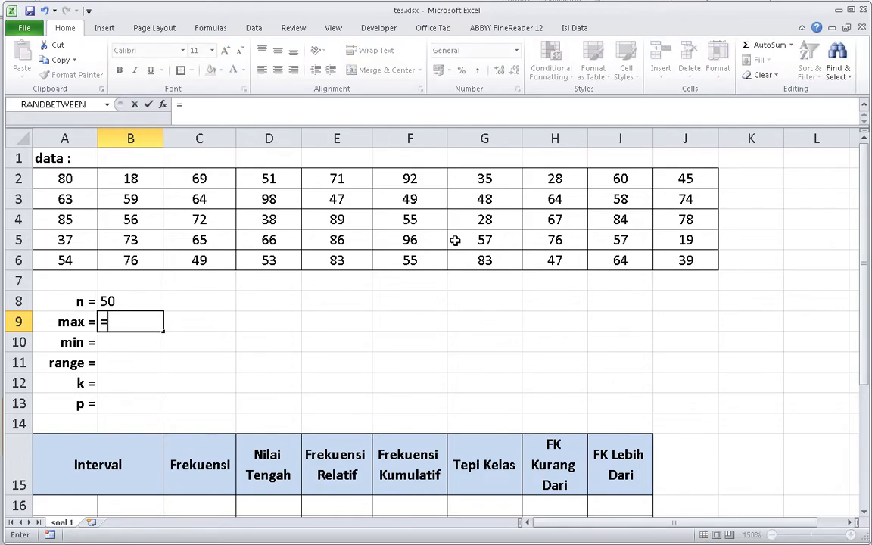
pyautogui.write('max(')
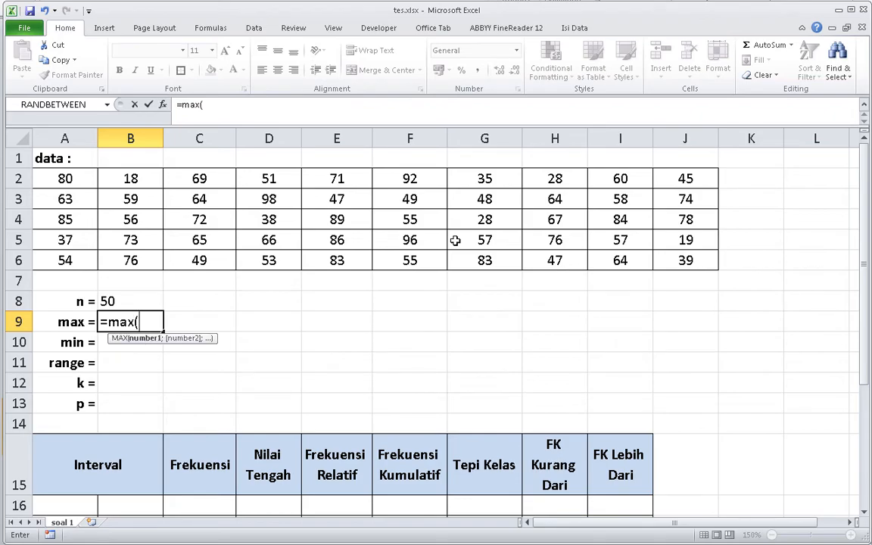
pyautogui.moveTo(86, 177); pyautogui.dragTo(685, 254)
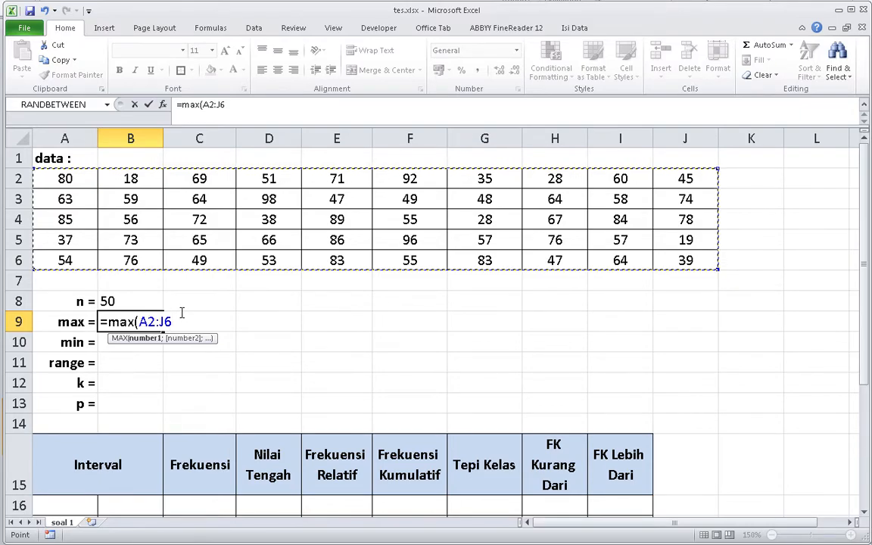
pyautogui.press('Return')
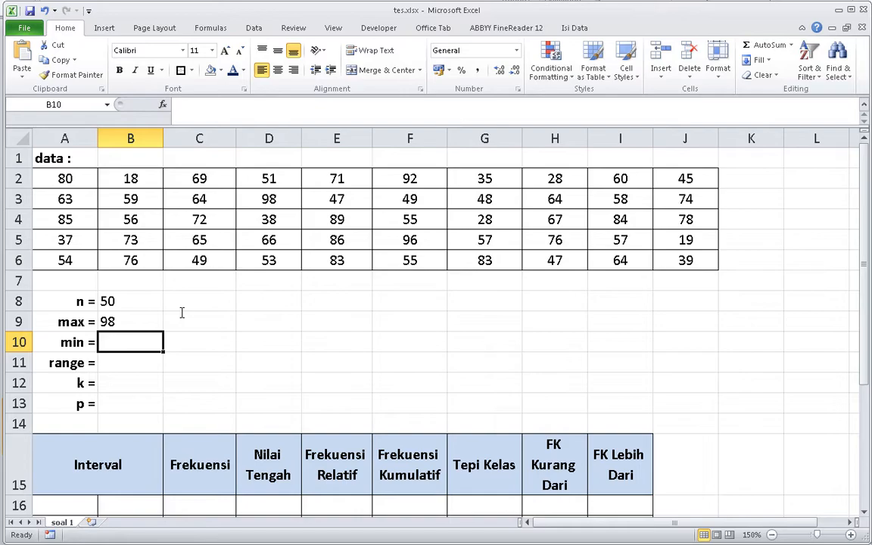
# Calculate the minimum in cell B10 with the MIN function over the data range A2:J6
pyautogui.write('=')
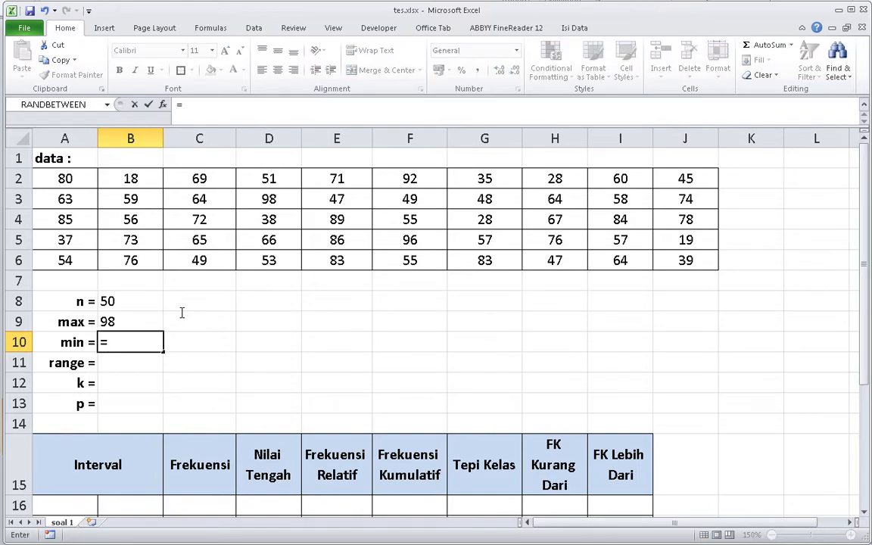
pyautogui.write('m')
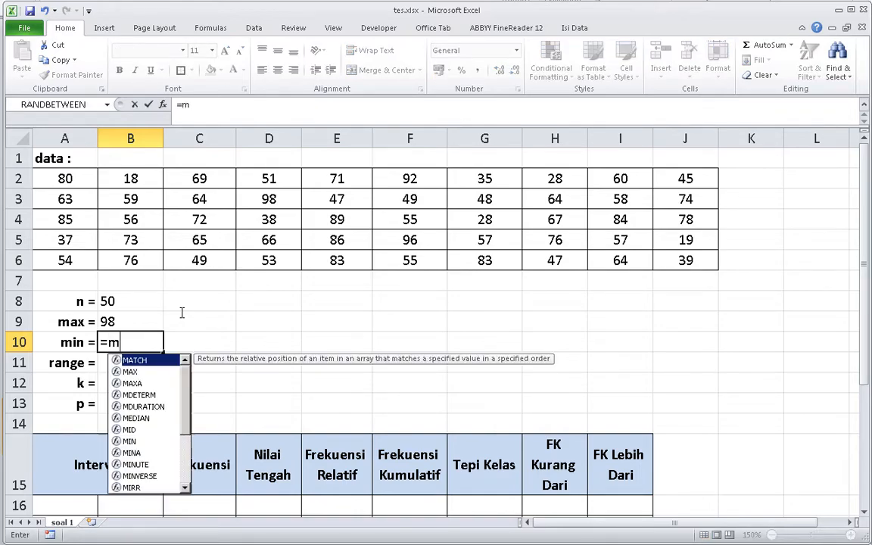
pyautogui.write('in(')
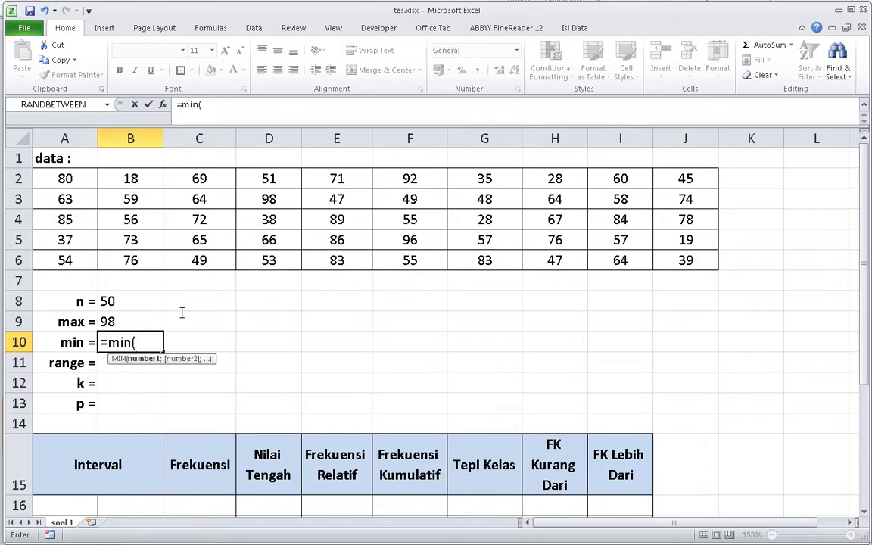
pyautogui.moveTo(64, 175); pyautogui.dragTo(683, 263)
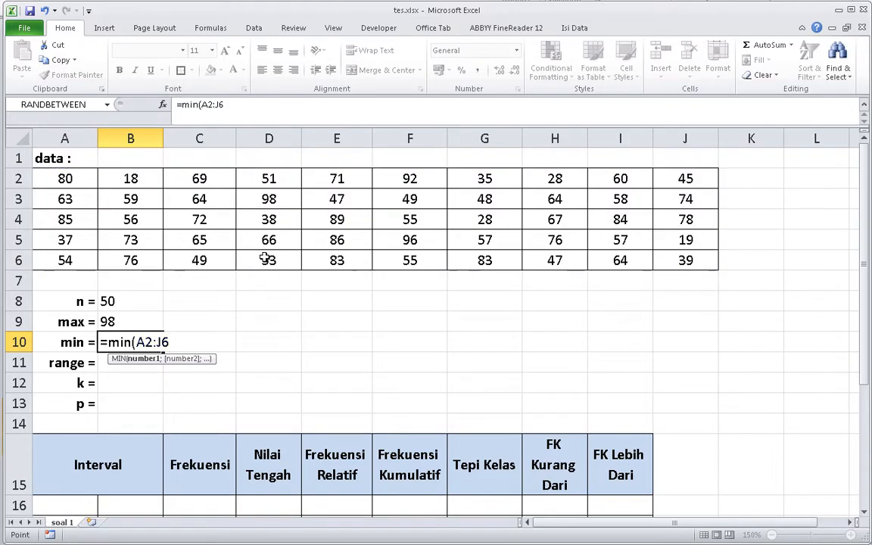
pyautogui.press('Return')
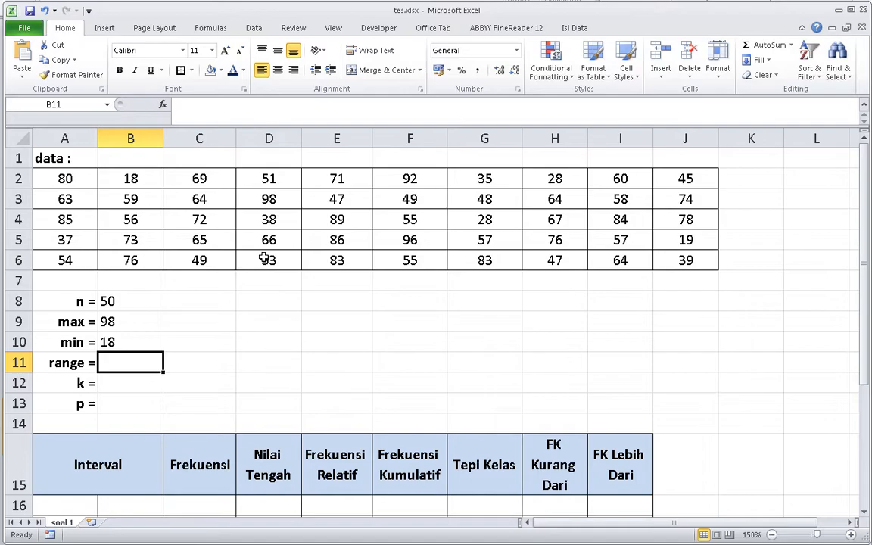
# Calculate the range in cell B11 as maximum minus minimum with the formula =B9-B10
pyautogui.write('=')
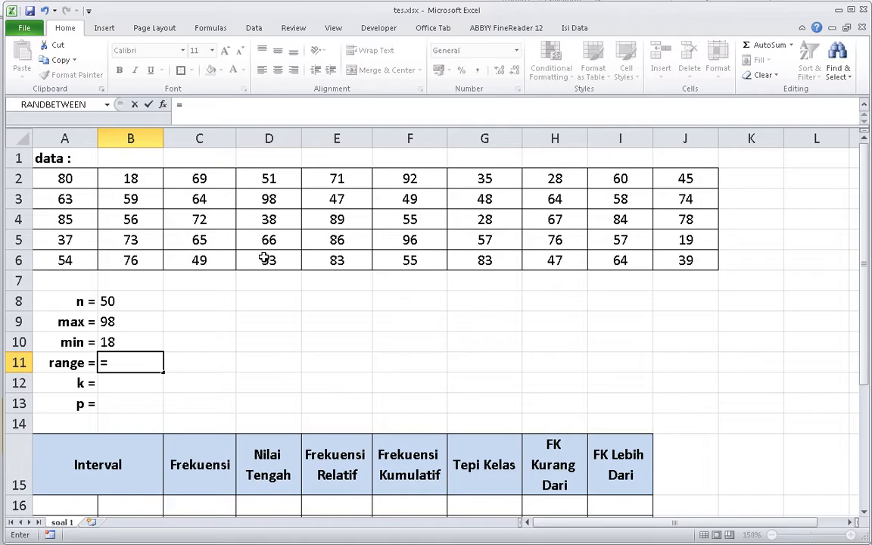
pyautogui.click(142, 318)
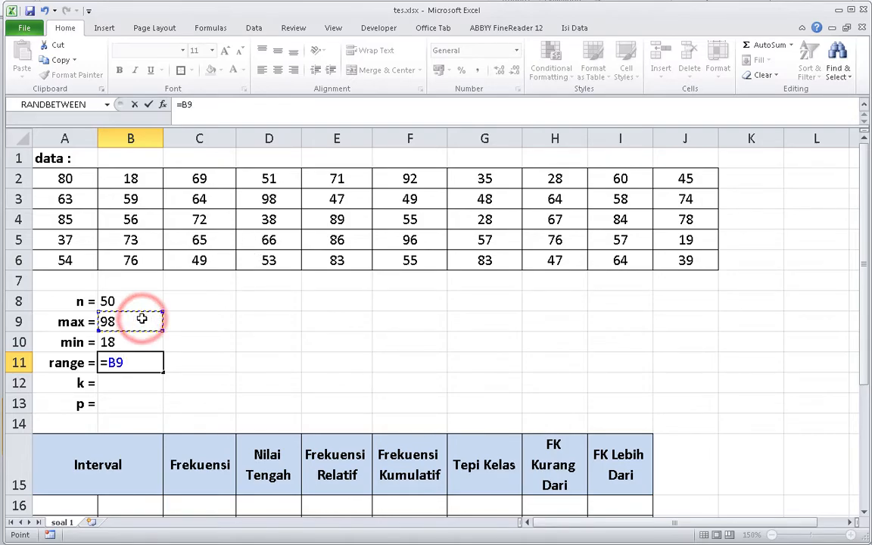
pyautogui.write('-')
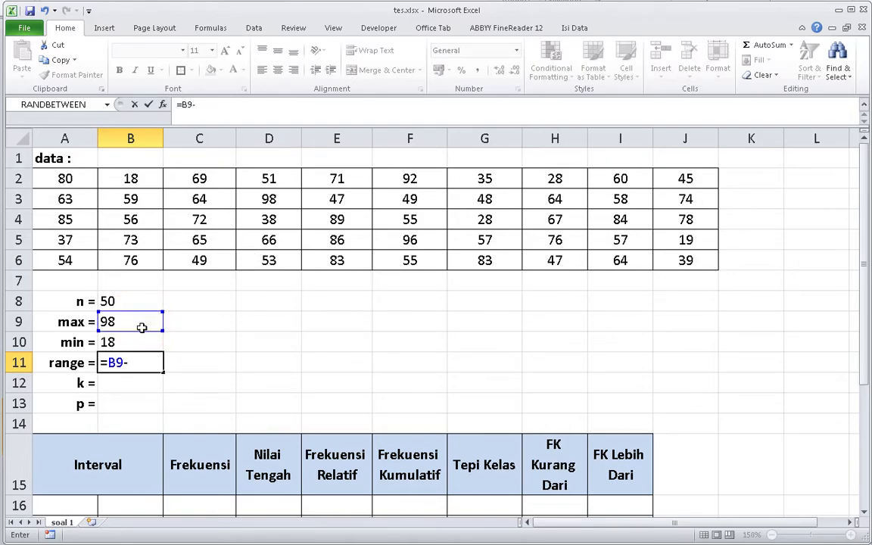
pyautogui.click(142, 338)
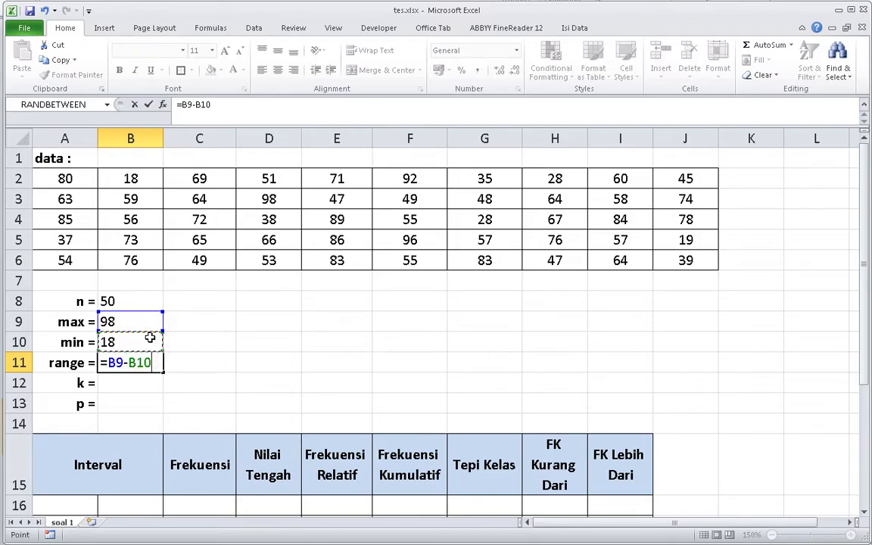
pyautogui.press('Return')
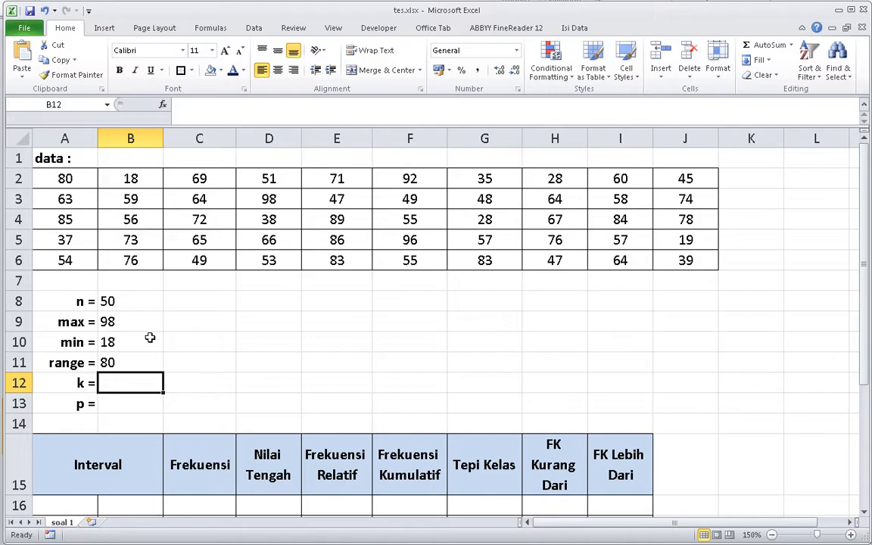
# Calculate the number of classes k in cell B12 with the formula =1+(3,3*LOG(B8))
pyautogui.write('=')
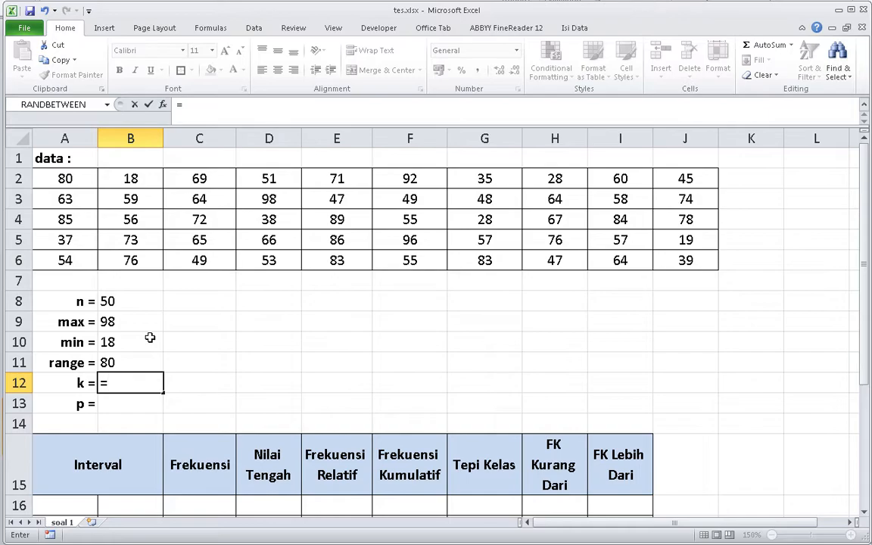
pyautogui.write('1+(3,3*log(')
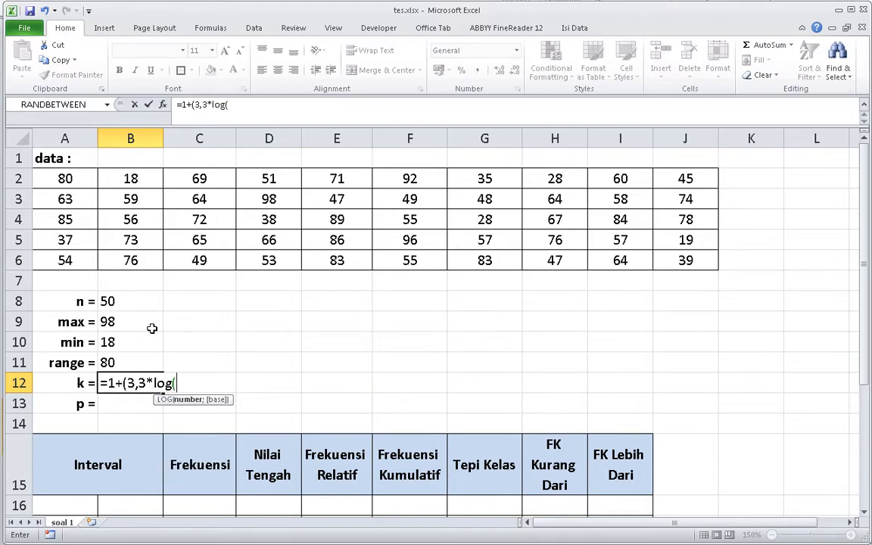
pyautogui.click(152, 302)
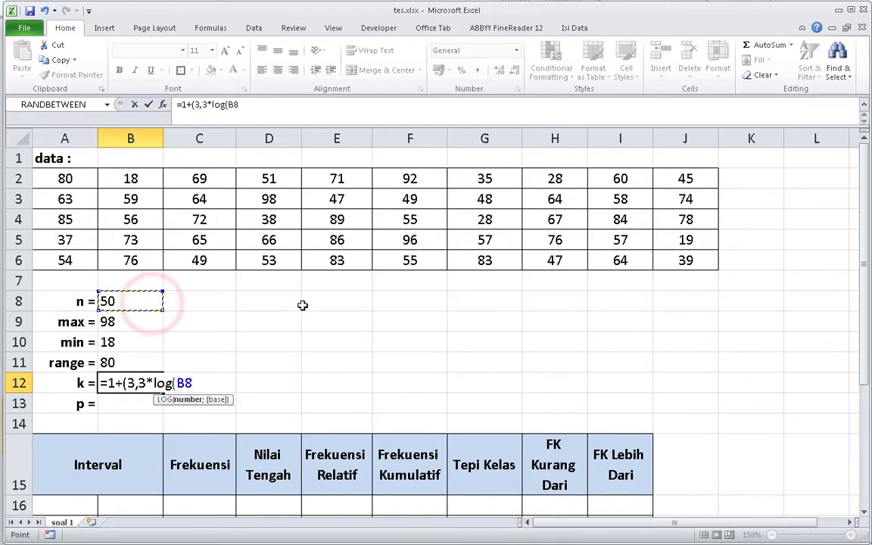
pyautogui.write('))')
pyautogui.press('Return')
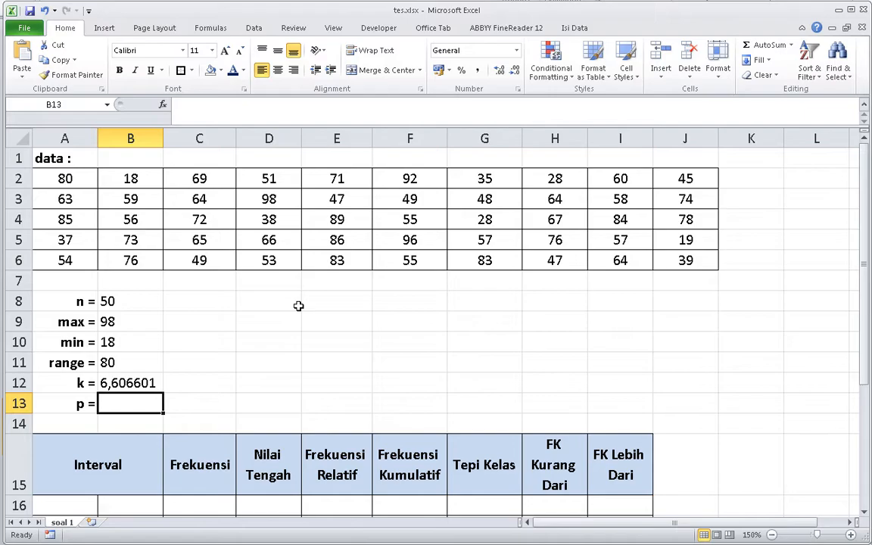
# Wrap the k formula in B12 in ROUNDUP with 0 digits, giving =ROUNDUP(1+(3,3*LOG(B8));0)
pyautogui.press('Up')
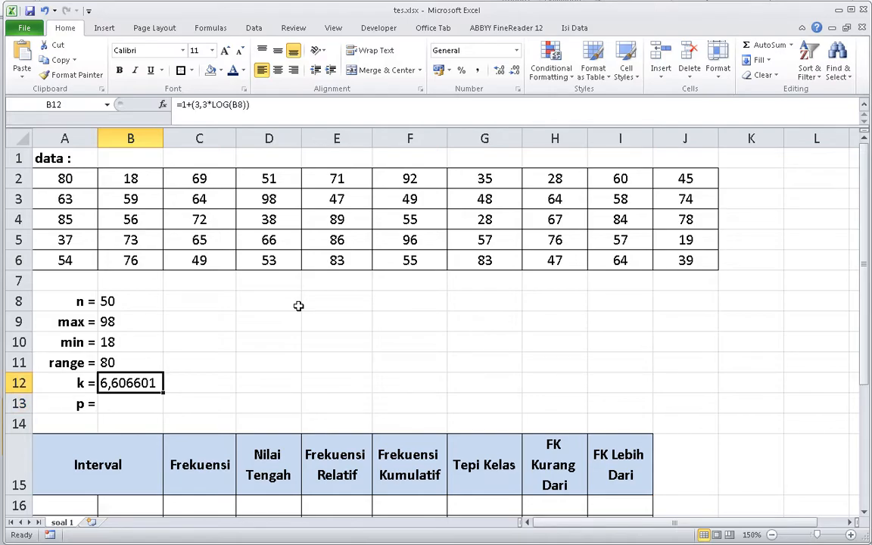
pyautogui.doubleClick(140, 379)
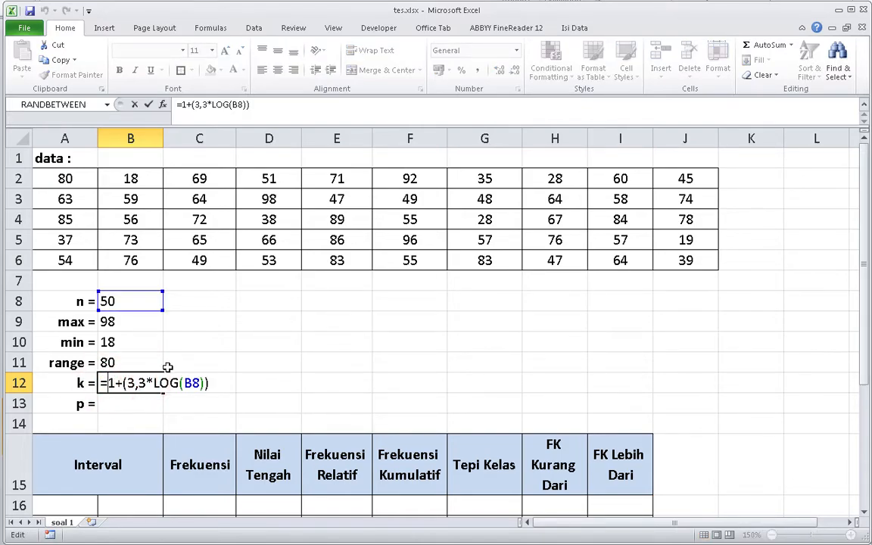
pyautogui.write('round')
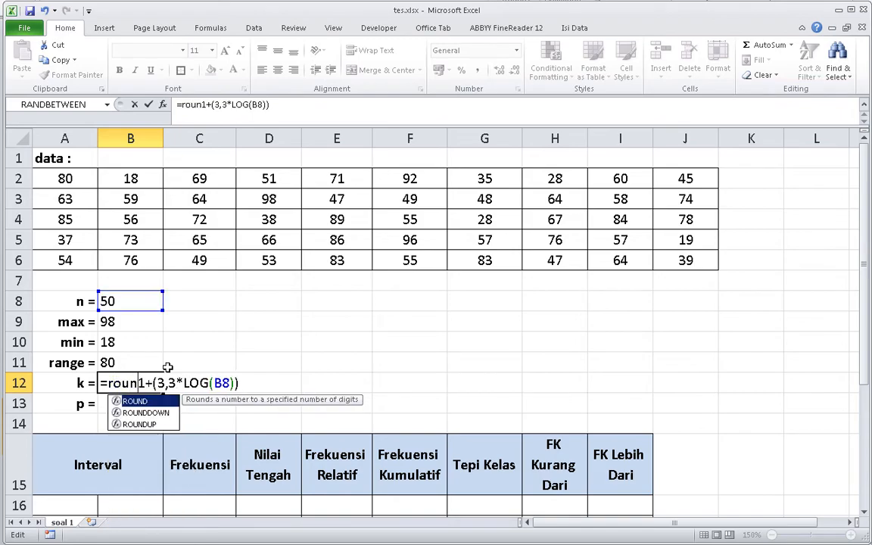
pyautogui.press('Down')
pyautogui.press('Down')
pyautogui.press('Tab')
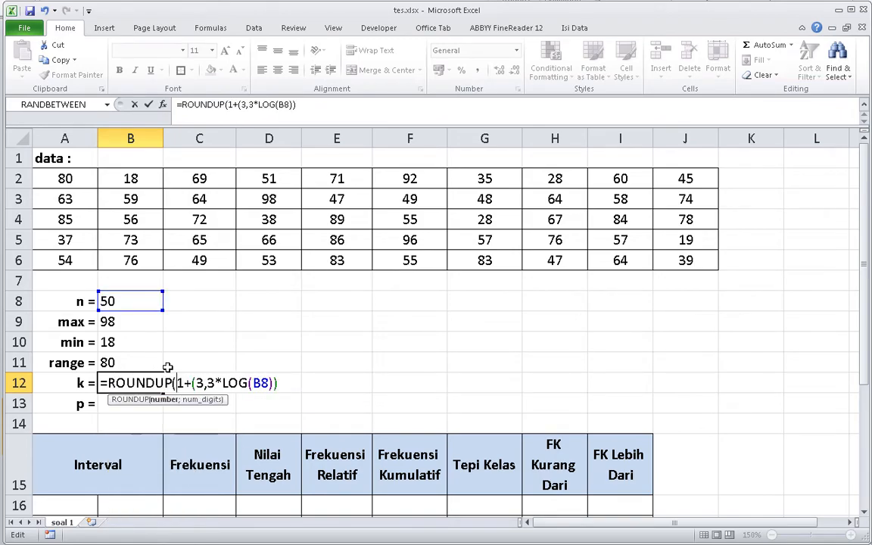
pyautogui.press('End')
pyautogui.write(';0')
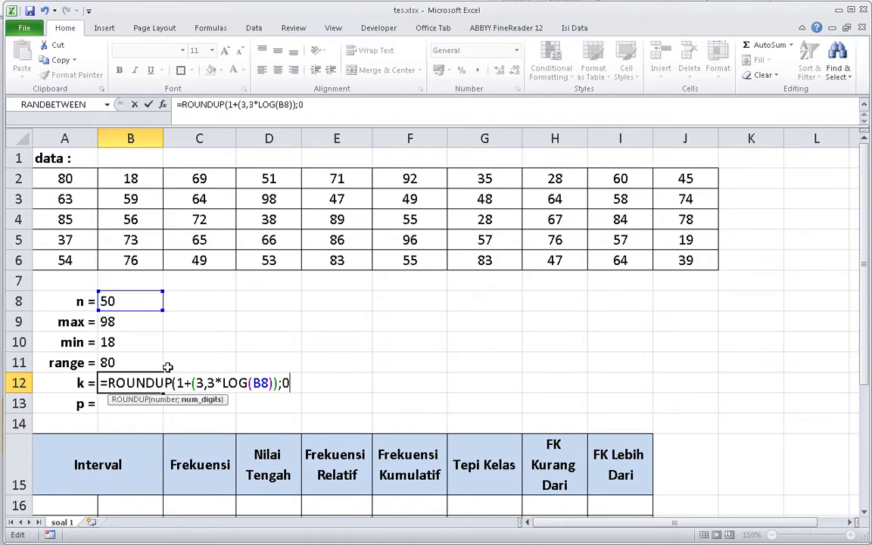
pyautogui.write(')')
pyautogui.press('Return')
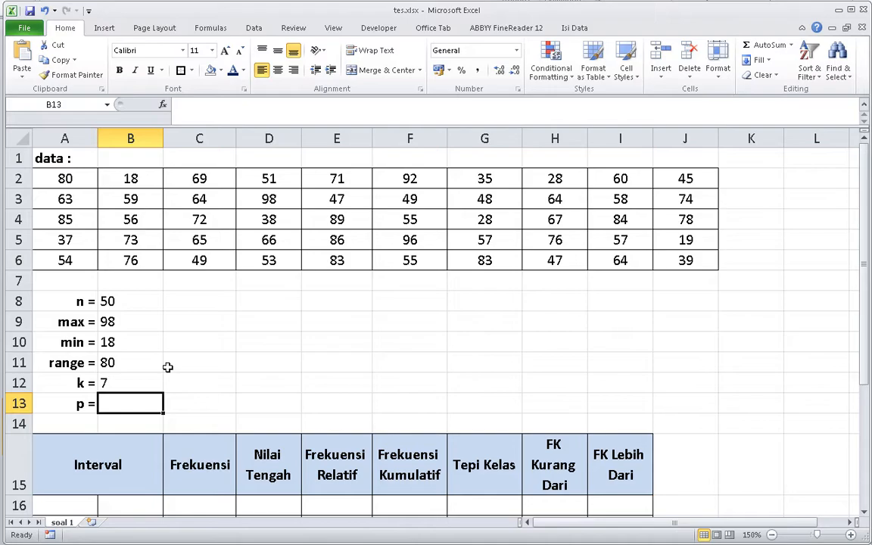
# Calculate the class width p in cell B13 as range divided by k with the formula =B11/B12
pyautogui.write('=')
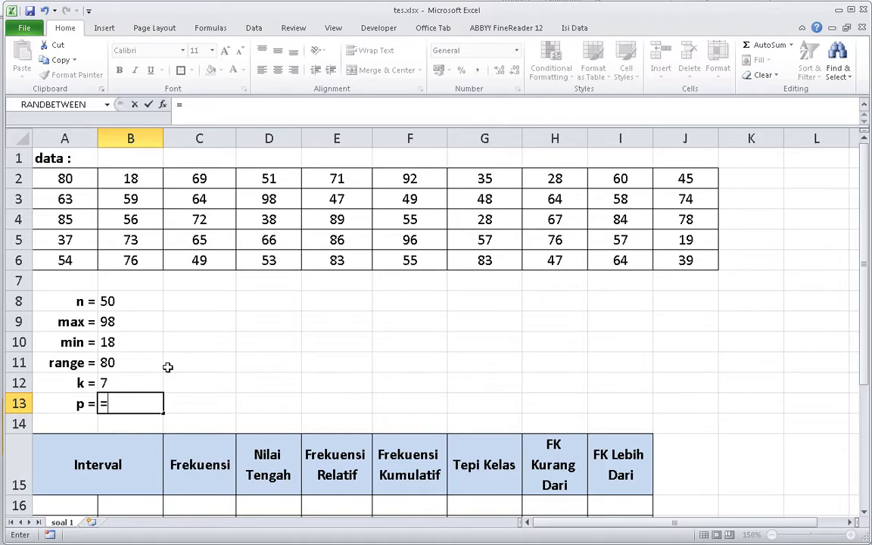
pyautogui.press('Up')
pyautogui.press('Up')
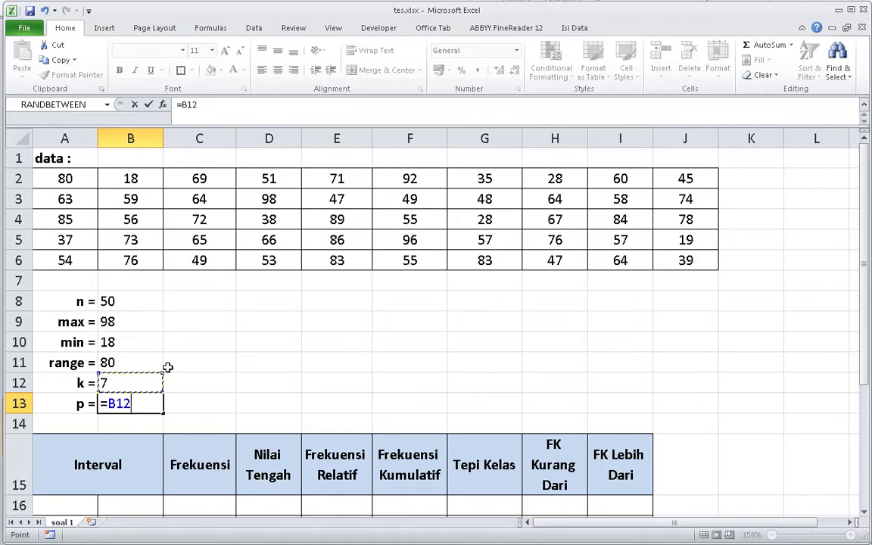
pyautogui.write('/')
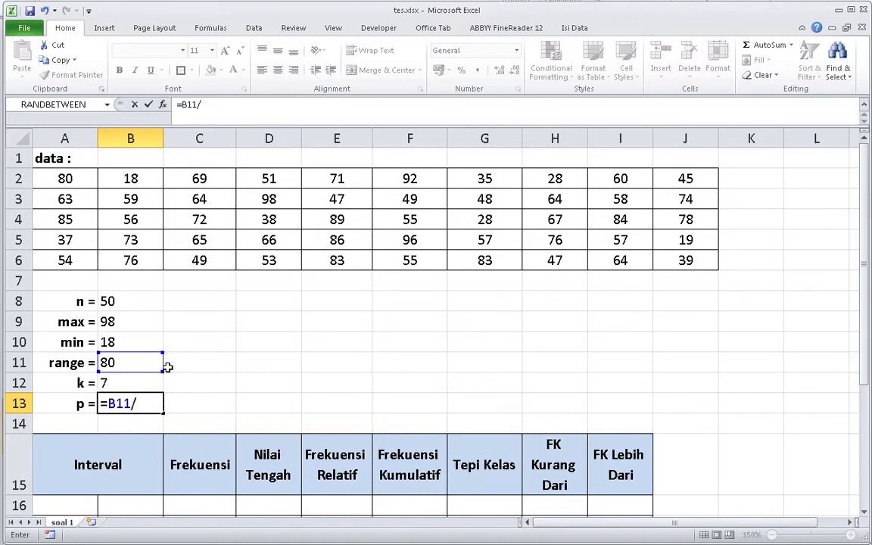
pyautogui.press('Up')
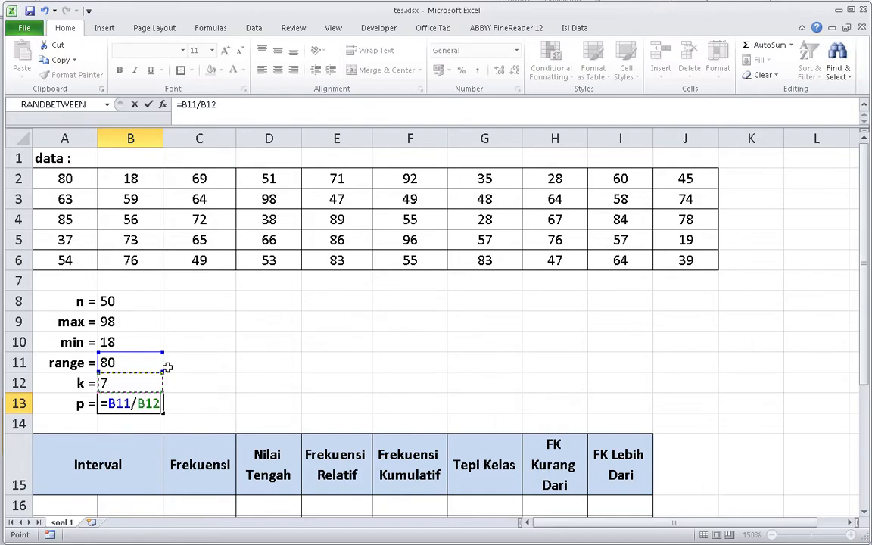
pyautogui.press('Return')
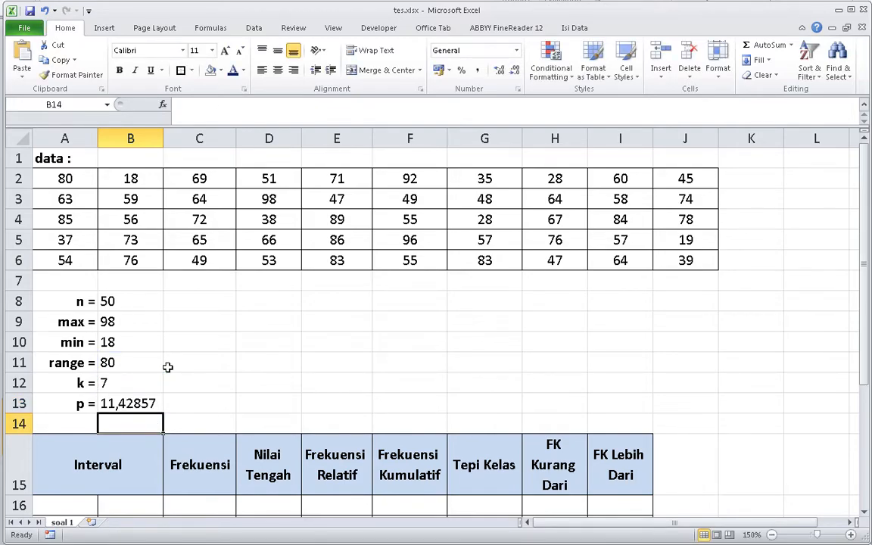
# Wrap the class width formula in B13 in ROUNDUP with 0 digits, giving =ROUNDUP(B11/B12;0)
pyautogui.press('Up')
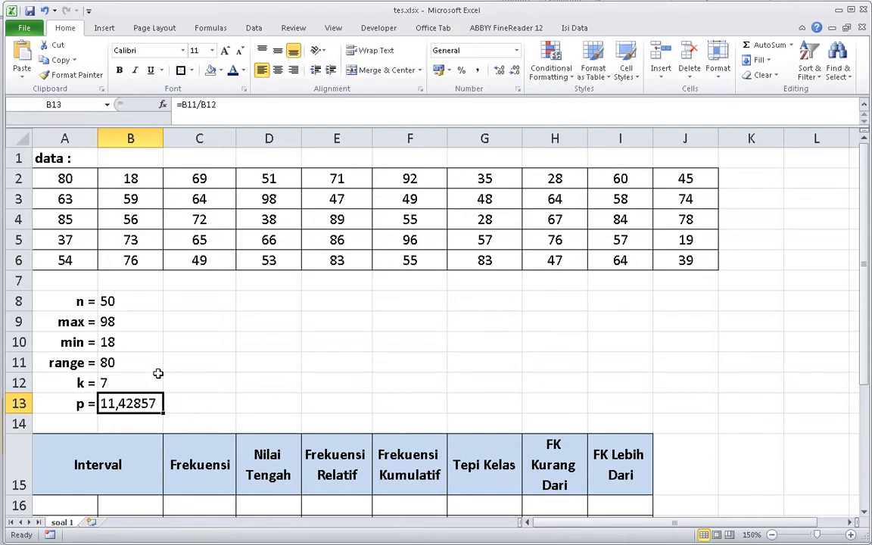
pyautogui.doubleClick(119, 404)
pyautogui.click(107, 404)
pyautogui.write('rou')
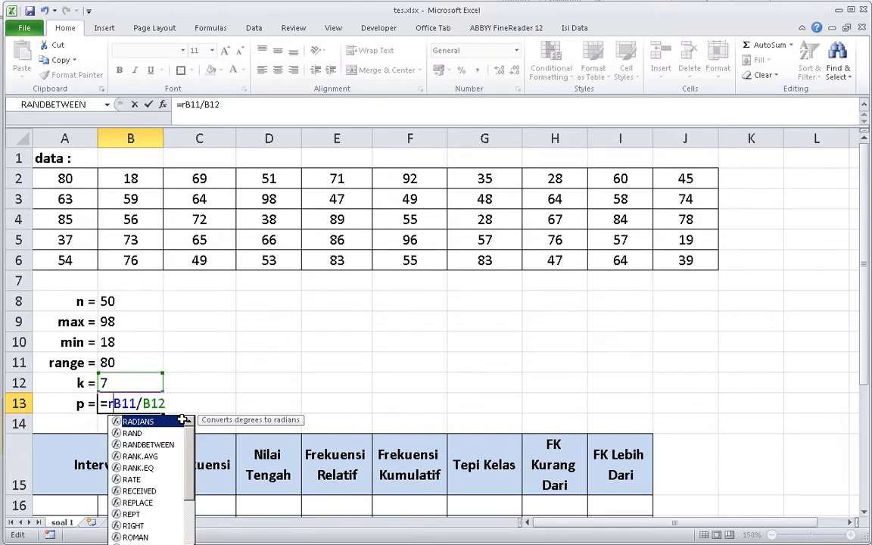
pyautogui.press('Down')
pyautogui.press('Down')
pyautogui.press('Tab')
pyautogui.press('End')
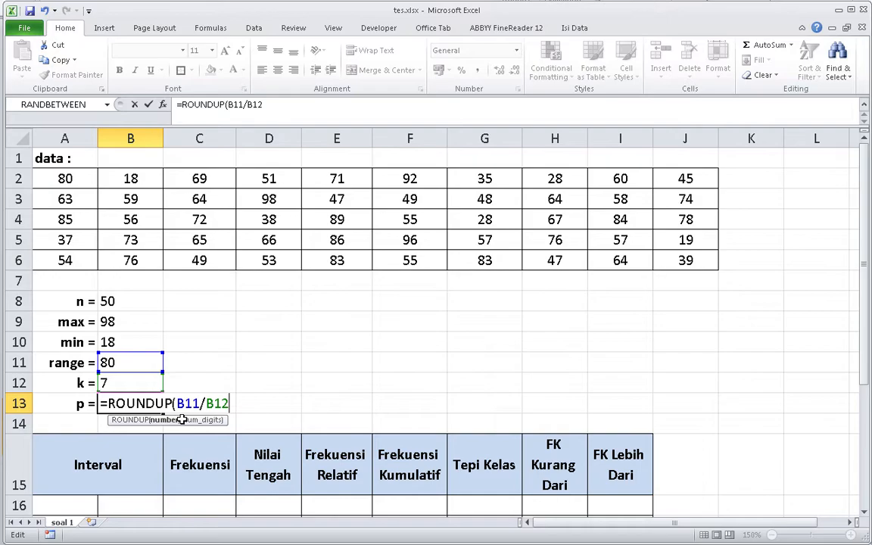
pyautogui.write(';0)')
pyautogui.press('Return')
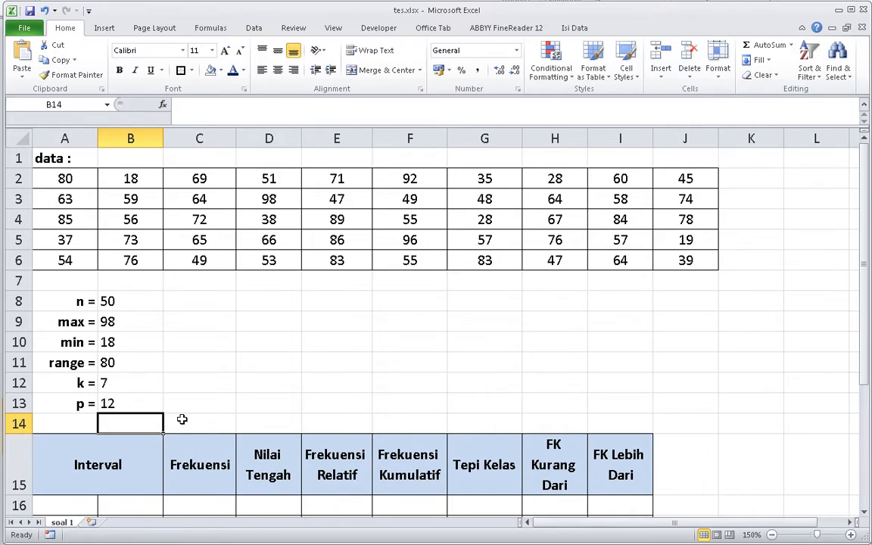
# Look over the empty frequency table below the calculated statistics
pyautogui.press('Down')
pyautogui.press('Down')
pyautogui.press('Down')
pyautogui.press('Down')
pyautogui.press('Down')
pyautogui.press('Down')
pyautogui.press('Down')
pyautogui.press('Down')
pyautogui.press('Down')
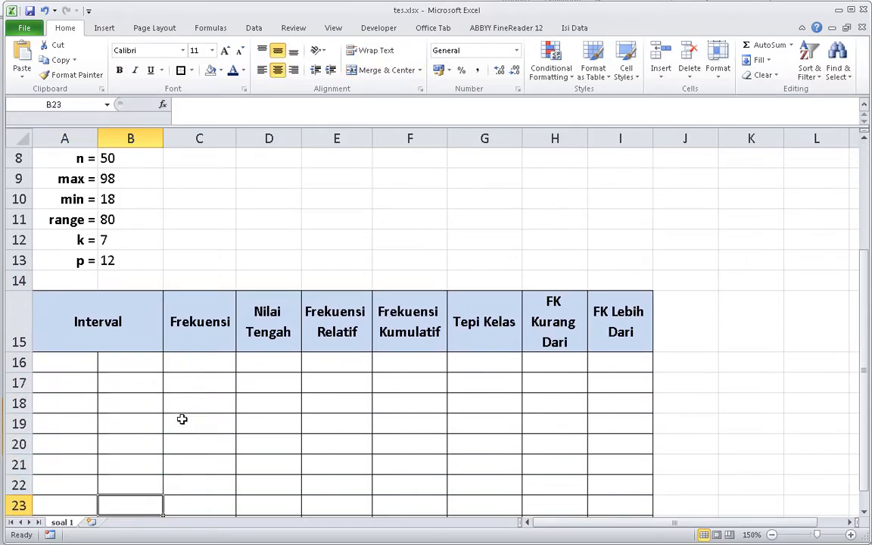
pyautogui.press('Down')
pyautogui.press('Up')
pyautogui.press('Up')
pyautogui.press('Up')
pyautogui.press('Up')
pyautogui.press('Up')
pyautogui.press('Up')
pyautogui.press('Up')
pyautogui.press('Up')
pyautogui.press('Up')
pyautogui.press('Up')
pyautogui.press('Up')
pyautogui.press('Up')
pyautogui.press('Up')
pyautogui.press('Up')
pyautogui.press('Up')
pyautogui.press('Up')
pyautogui.press('Down')
pyautogui.press('Down')
pyautogui.press('Down')
pyautogui.press('Down')
pyautogui.press('Down')
pyautogui.press('Down')
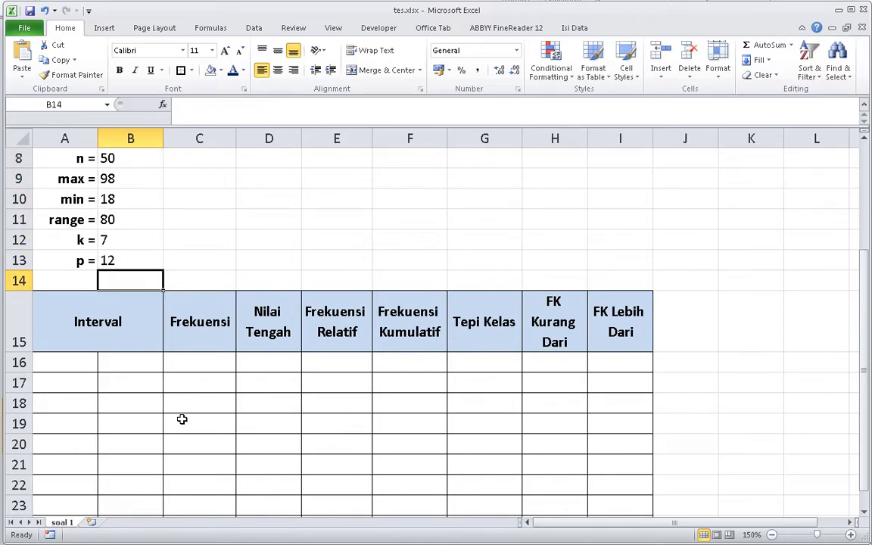
# Set the first class's lower limit in A16 to the minimum value with the formula =B10
pyautogui.press('Down')
pyautogui.press('Down')
pyautogui.press('Left')
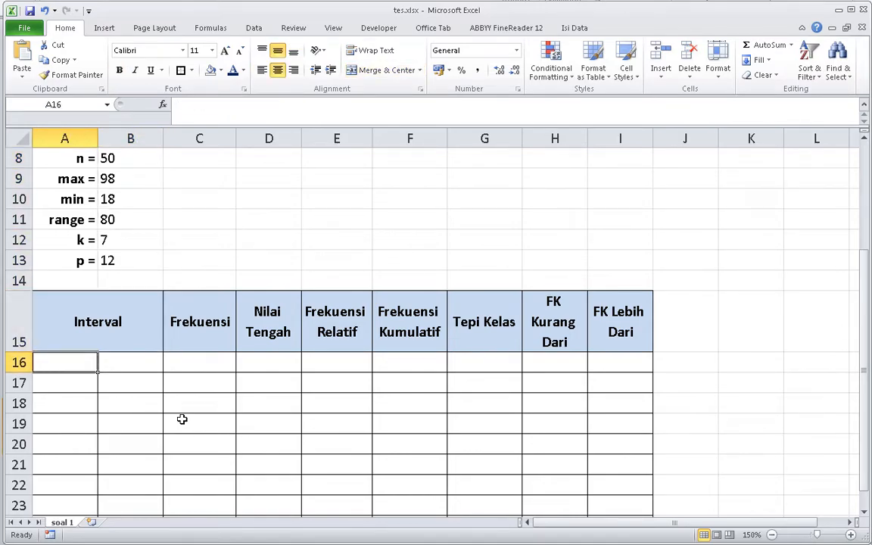
pyautogui.write('=')
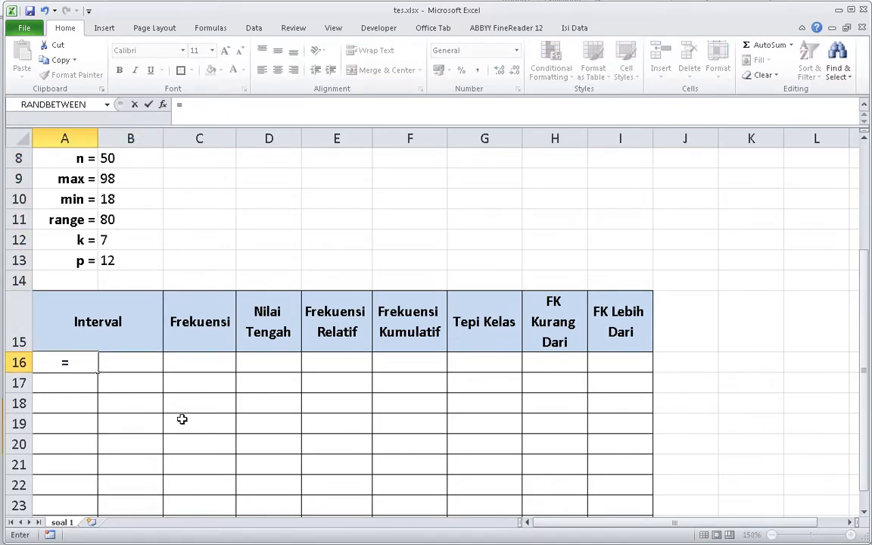
pyautogui.press('Up')
pyautogui.press('Up')
pyautogui.press('Up')
pyautogui.press('Up')
pyautogui.press('Up')
pyautogui.press('Up')
pyautogui.press('Right')
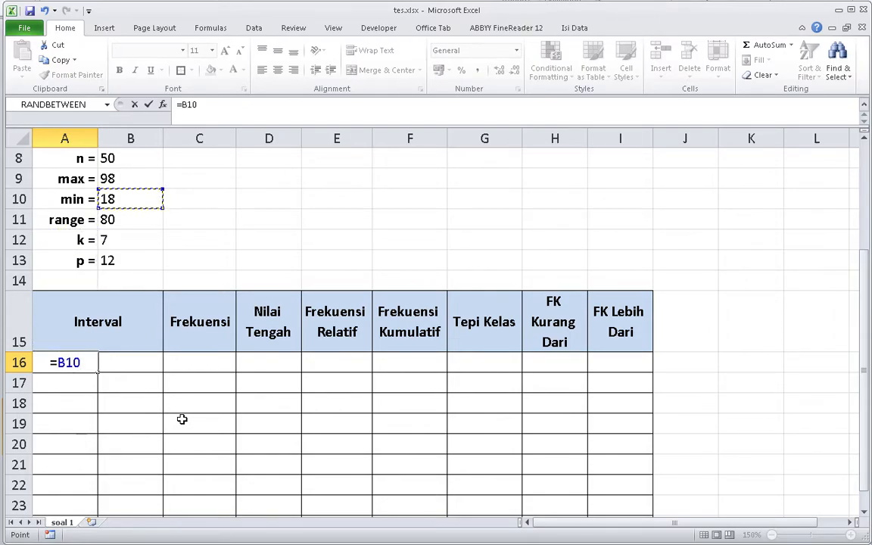
pyautogui.press('Return')
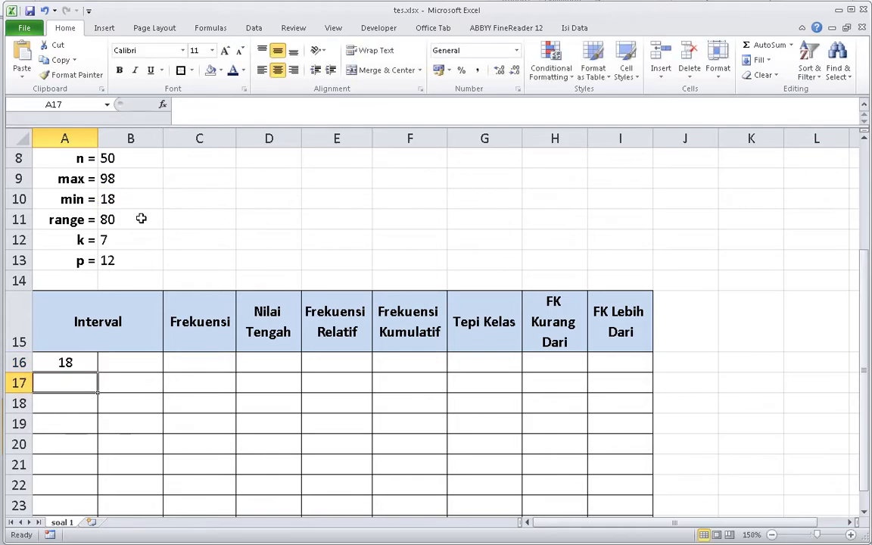
# Calculate the first class's upper limit in B16 with the formula =A16+11
pyautogui.press('Up')
pyautogui.press('Right')
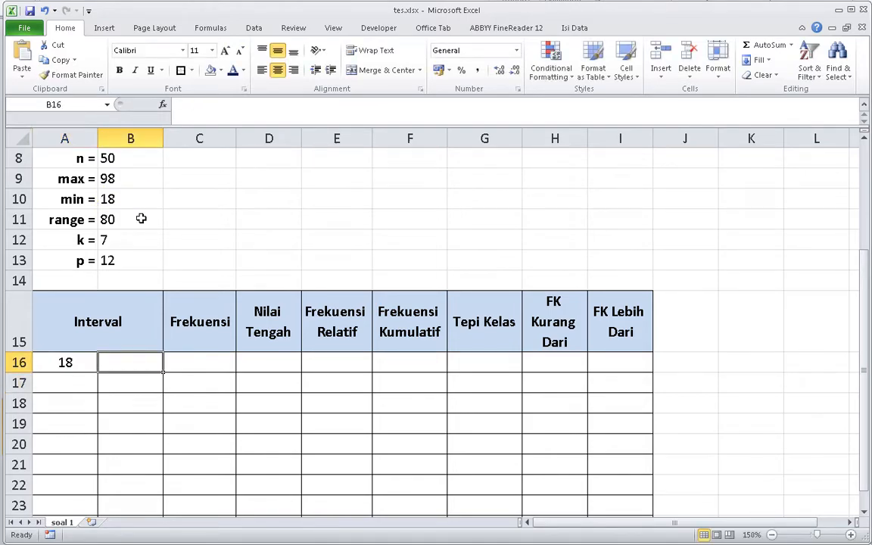
pyautogui.write('=')
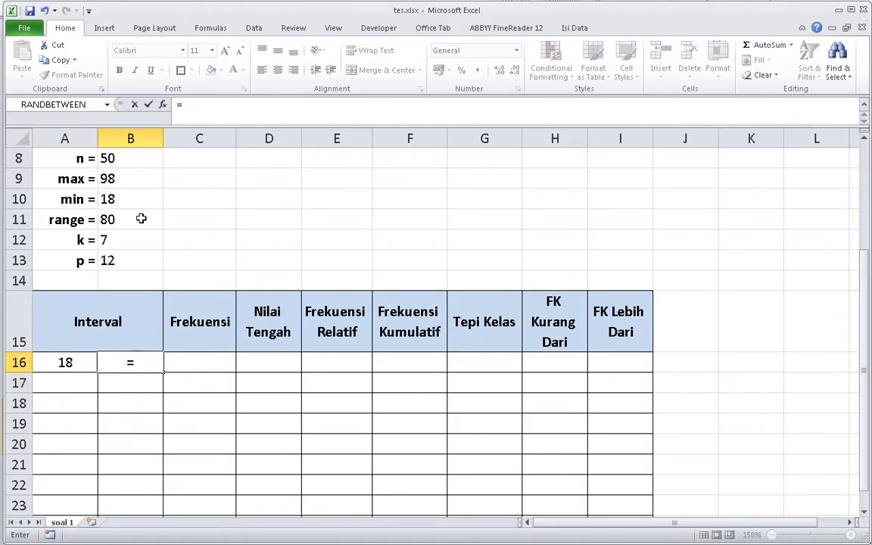
pyautogui.press('Left')
pyautogui.write('+')
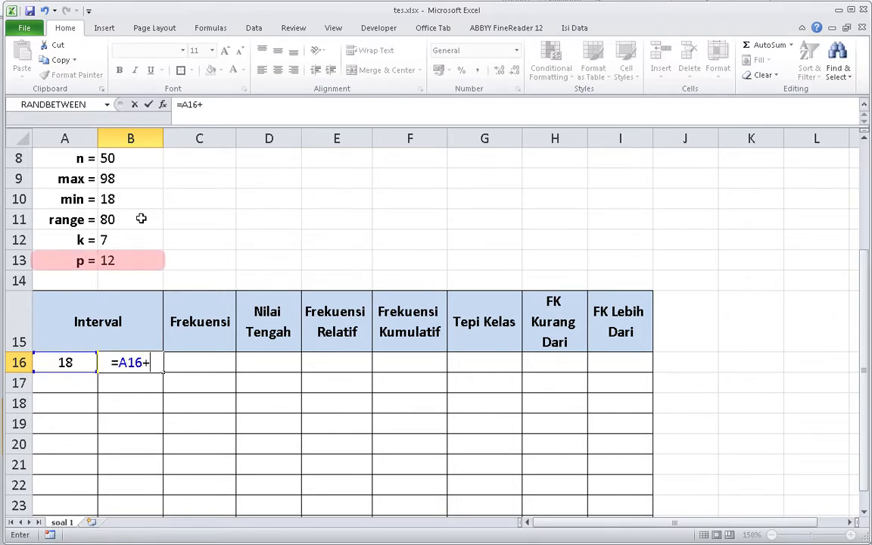
pyautogui.write('11')
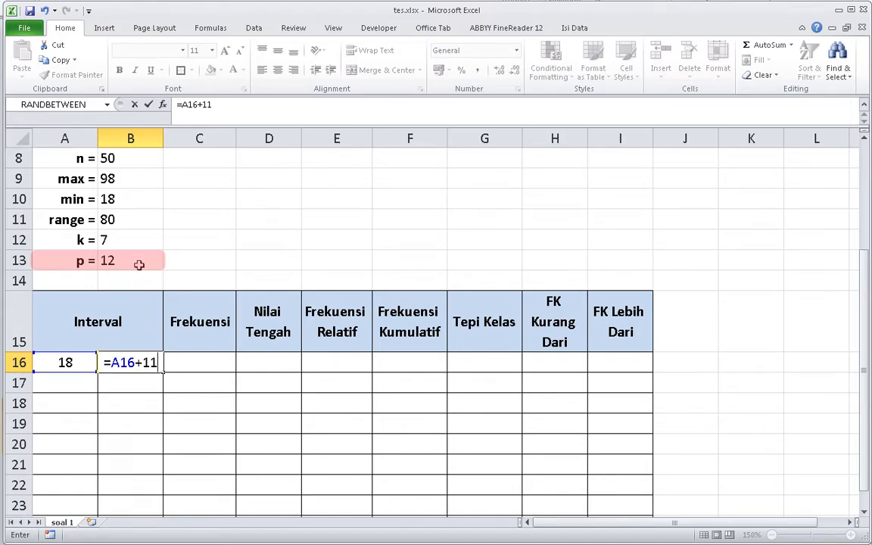
pyautogui.press('Return')
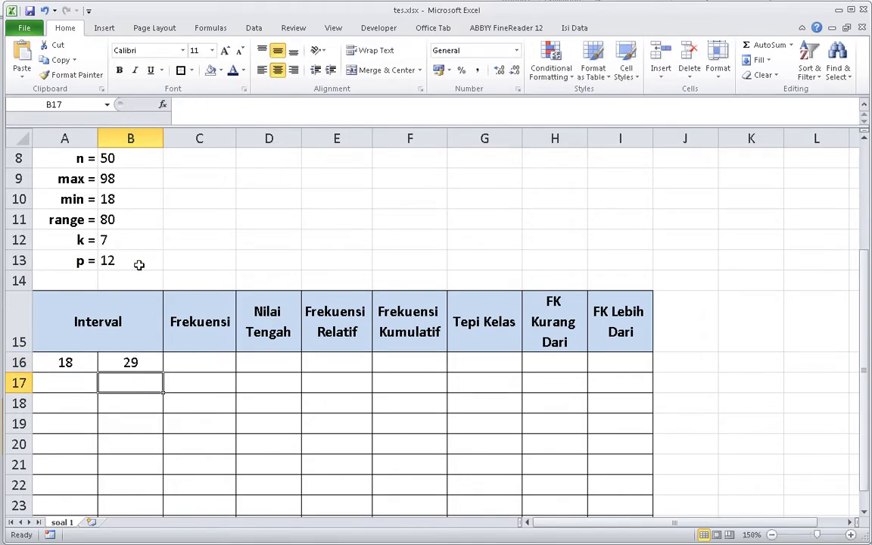
# Calculate the second class's lower limit in A17 with the formula =B16+1
pyautogui.press('Left')
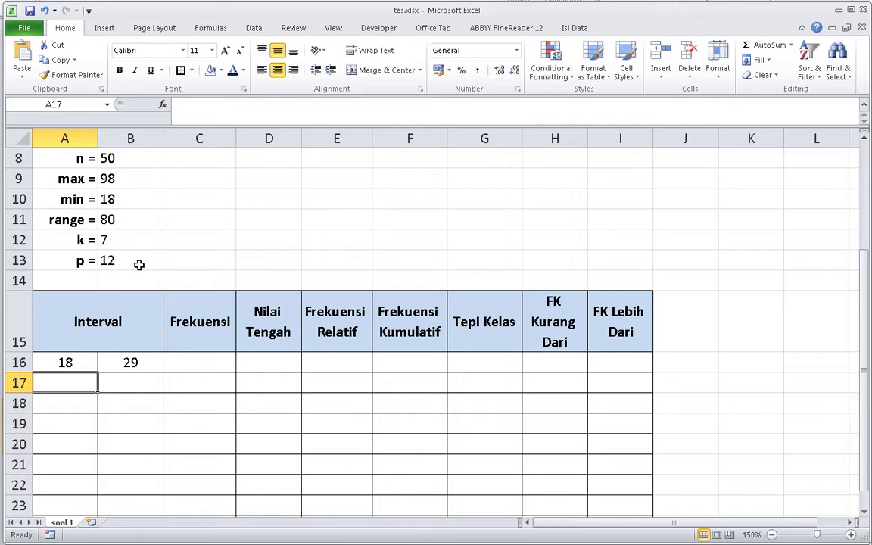
pyautogui.write('=')
pyautogui.press('Up')
pyautogui.press('Right')
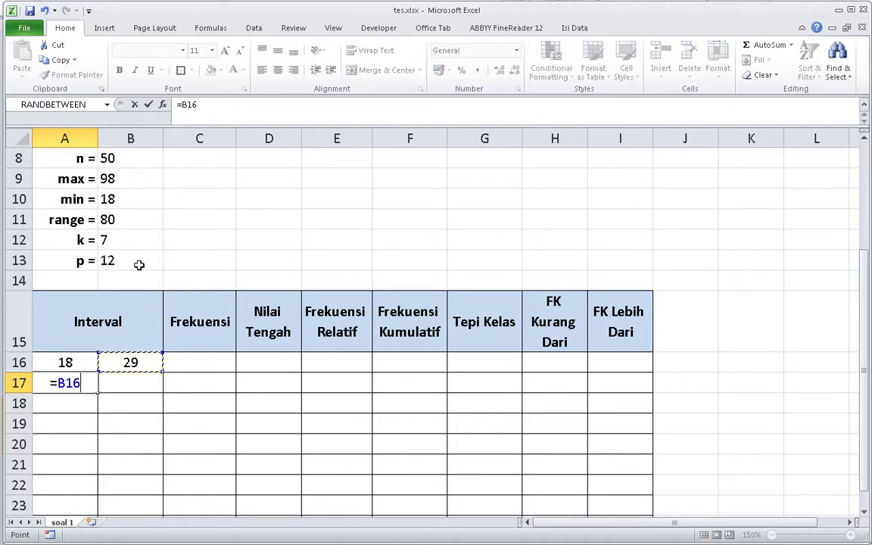
pyautogui.write('+1')
pyautogui.press('Tab')
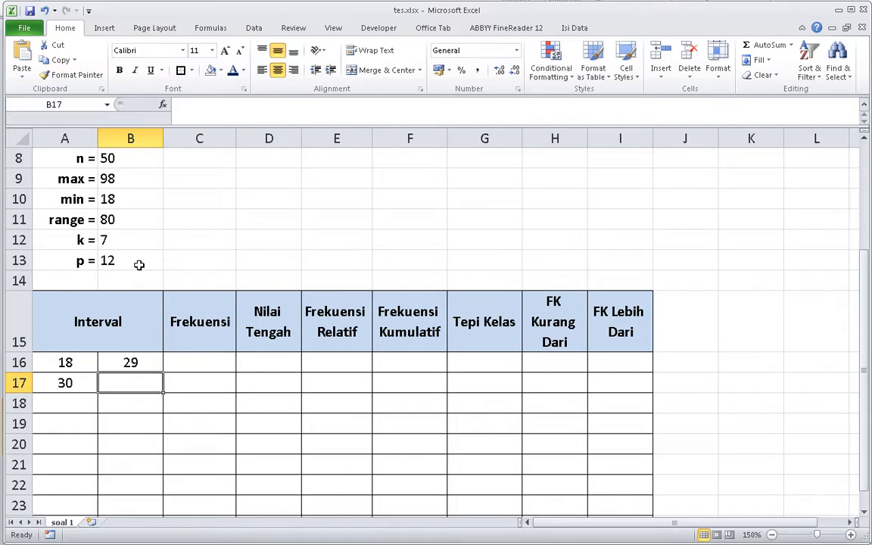
# Calculate the second class's upper limit in B17 with the formula =A17+11
pyautogui.write('=')
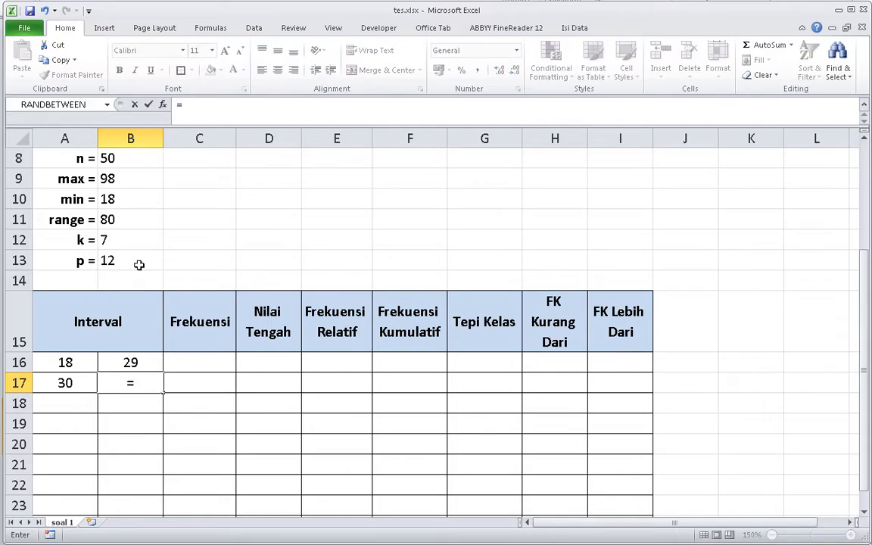
pyautogui.press('Left')
pyautogui.write('+11')
pyautogui.press('Return')
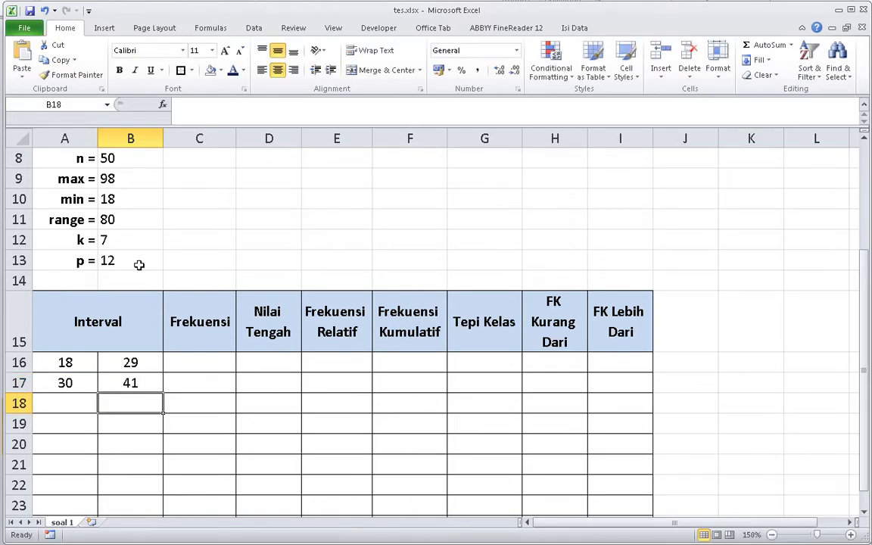
# Fill the interval formulas in A17:B17 down to row 22 to complete the seven classes
pyautogui.press('Left')
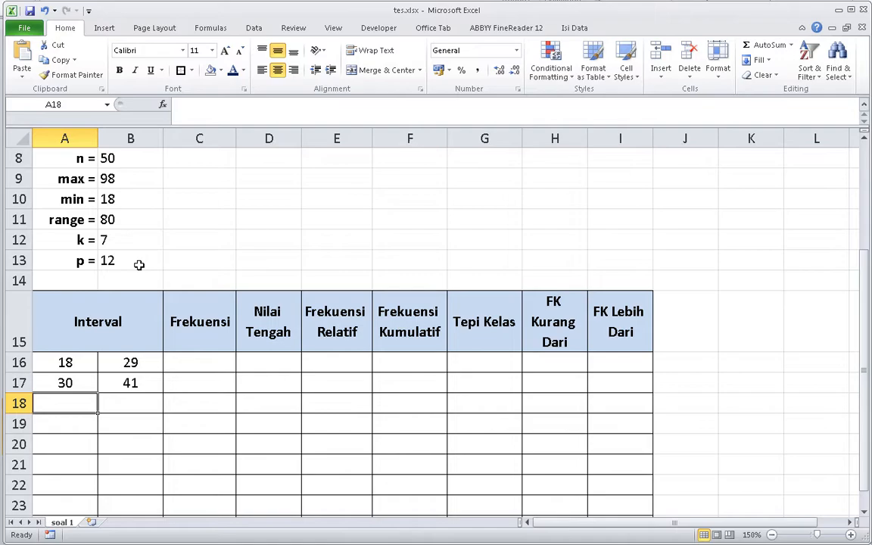
pyautogui.moveTo(52, 386); pyautogui.dragTo(156, 490)
pyautogui.click(154, 488)
# Count the class frequencies in C16:C22 with the array formula =FREQUENCY(A2:J6;B16:B22)
pyautogui.click(203, 366)
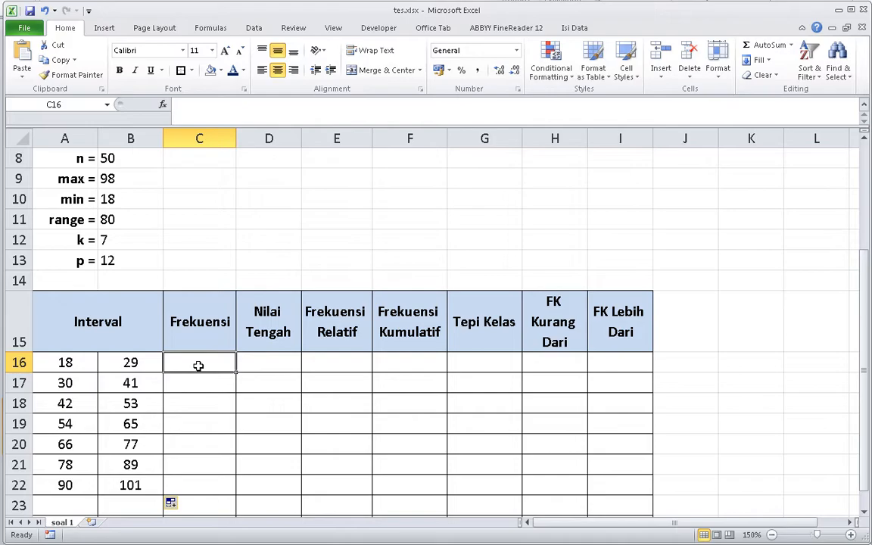
pyautogui.moveTo(198, 366); pyautogui.dragTo(198, 485)
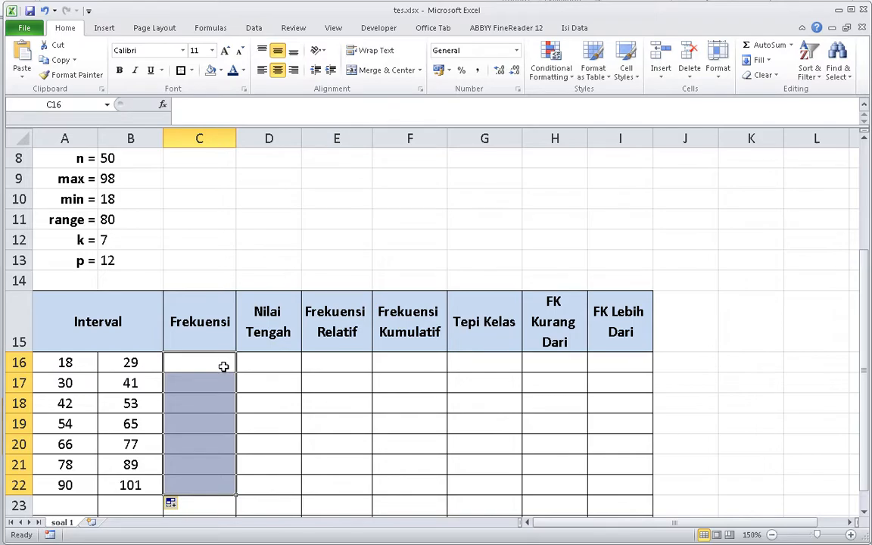
pyautogui.click(230, 112)
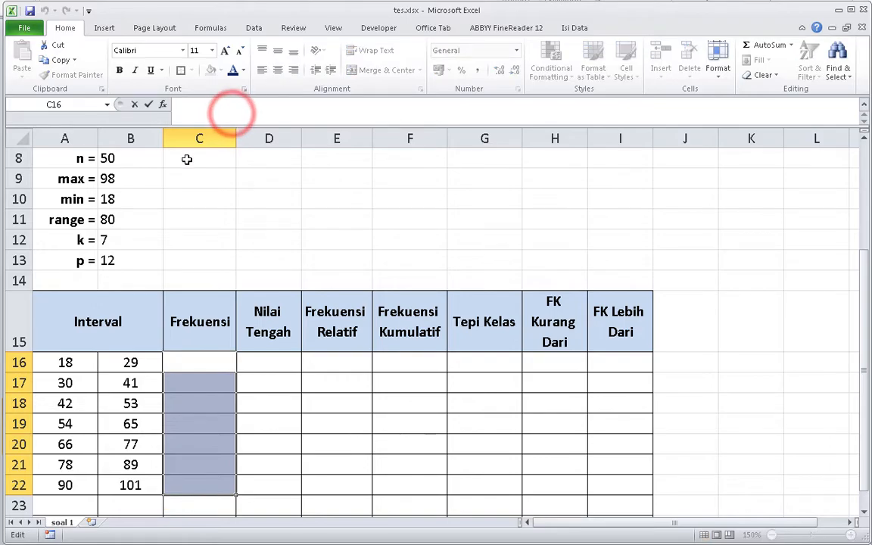
pyautogui.write('=fr')
pyautogui.press('Tab')
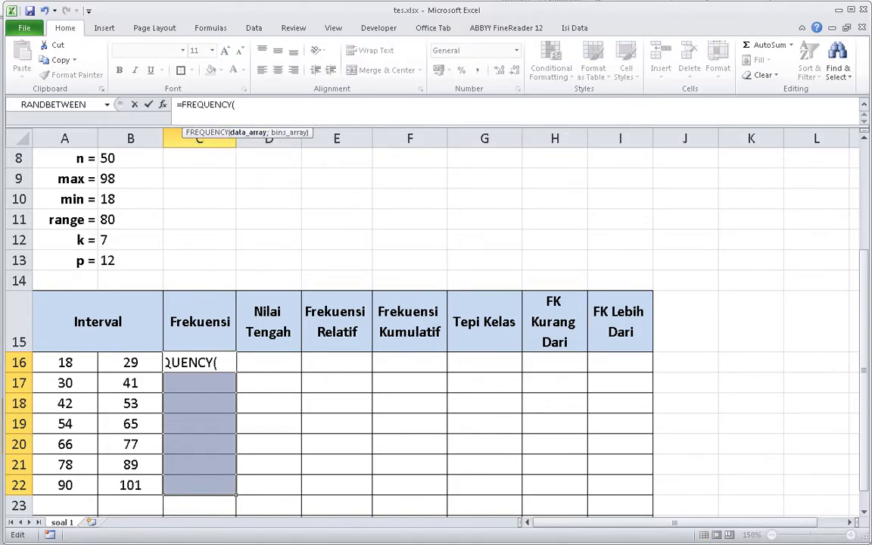
pyautogui.click(865, 201)
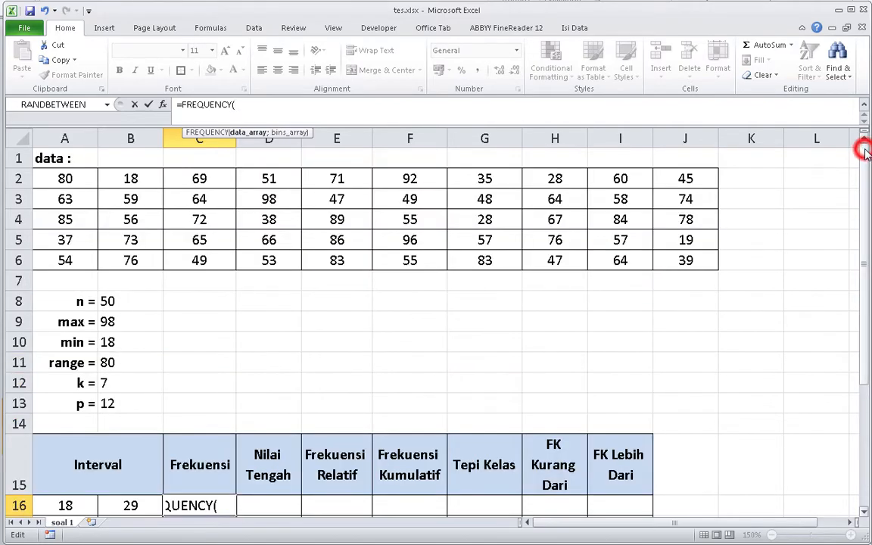
pyautogui.moveTo(67, 177); pyautogui.dragTo(685, 262)
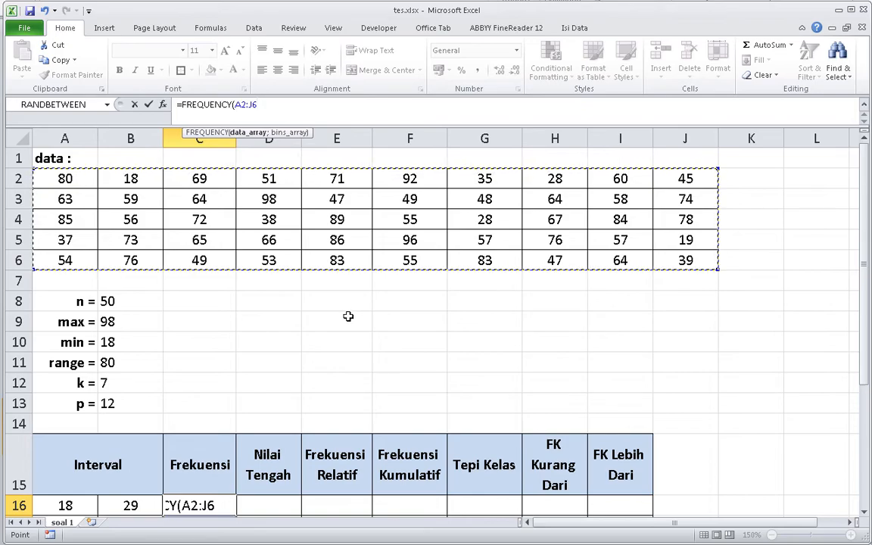
pyautogui.write(';')
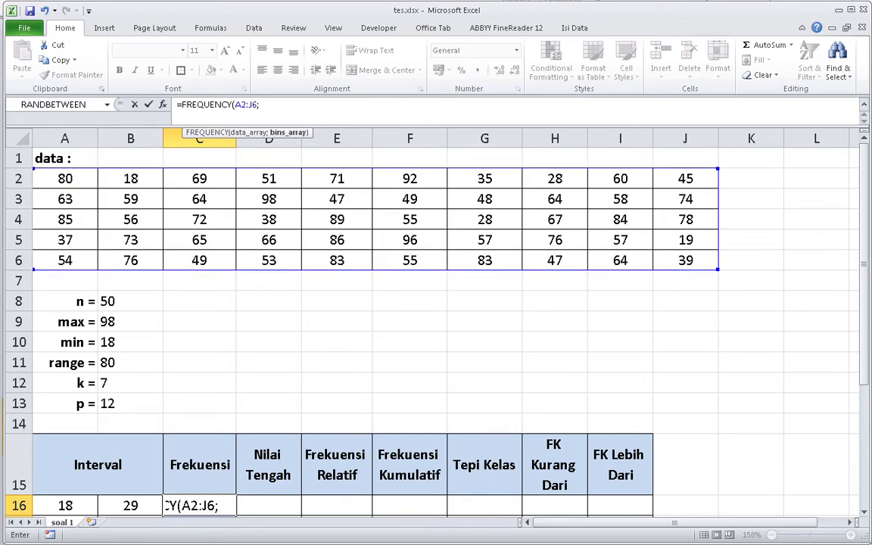
pyautogui.click(863, 515)
pyautogui.moveTo(863, 515); pyautogui.dragTo(863, 515)
pyautogui.click(140, 323)
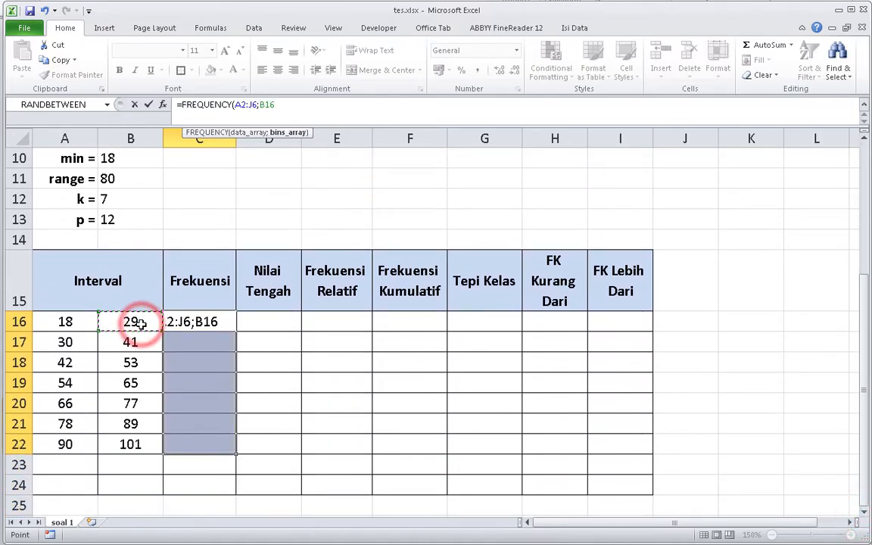
pyautogui.moveTo(137, 325); pyautogui.dragTo(130, 447)
pyautogui.write(')')
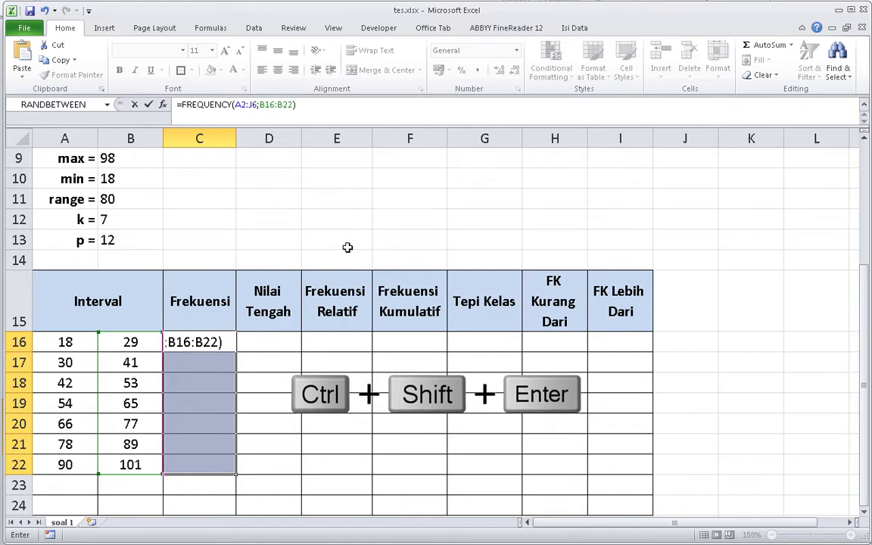
pyautogui.hotkey('ctrl', 'shift', 'Return')
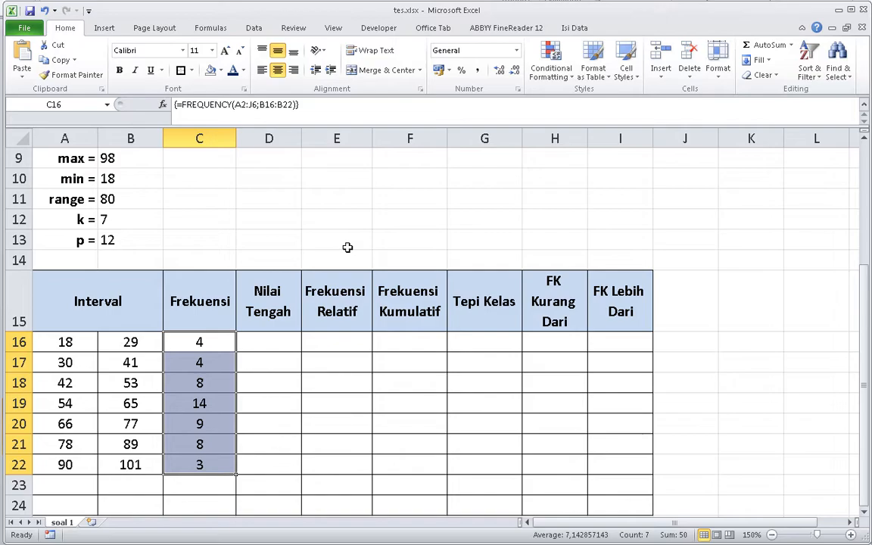
# Check the data count n in cell B8 against the Frekuensi column
pyautogui.click(194, 488)
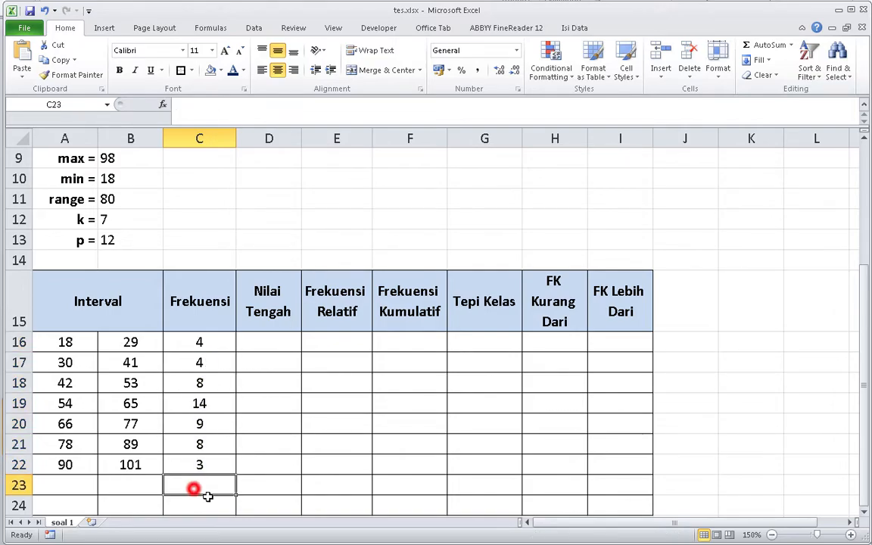
pyautogui.click(219, 505)
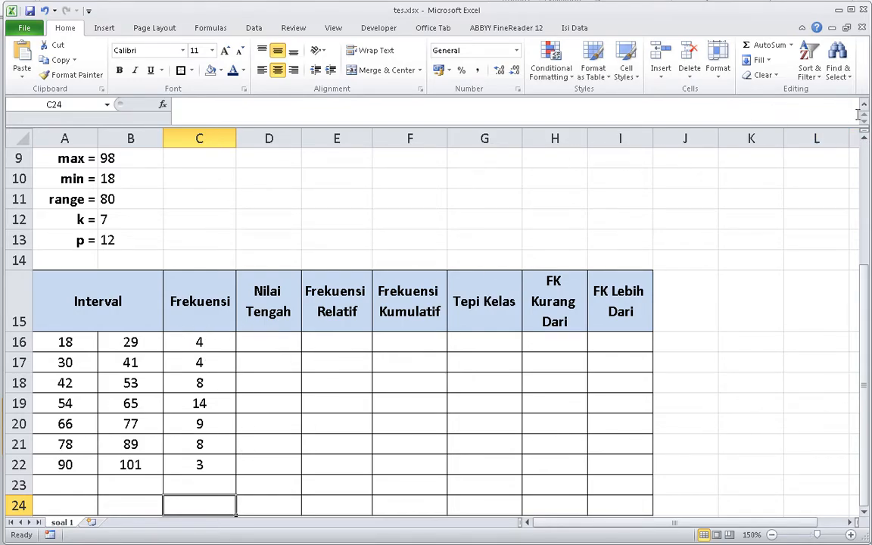
pyautogui.click(863, 139)
pyautogui.click(863, 139)
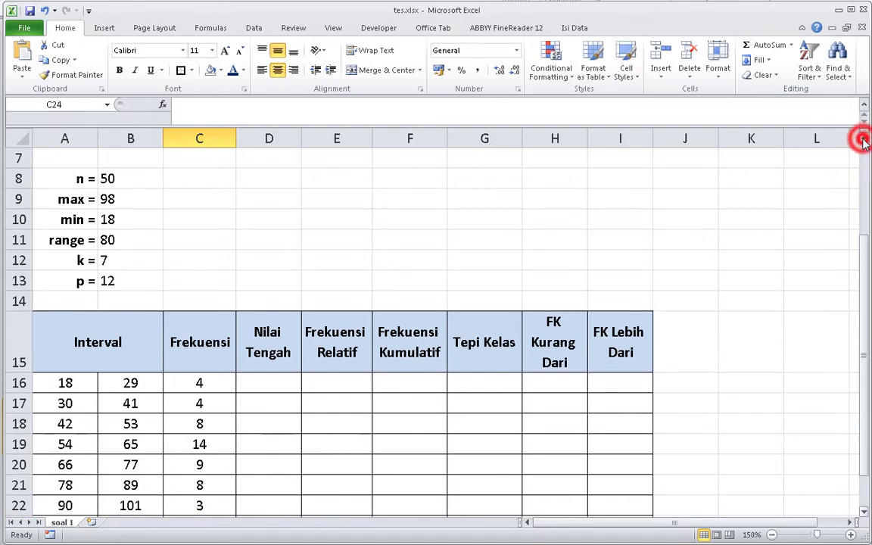
pyautogui.click(138, 178)
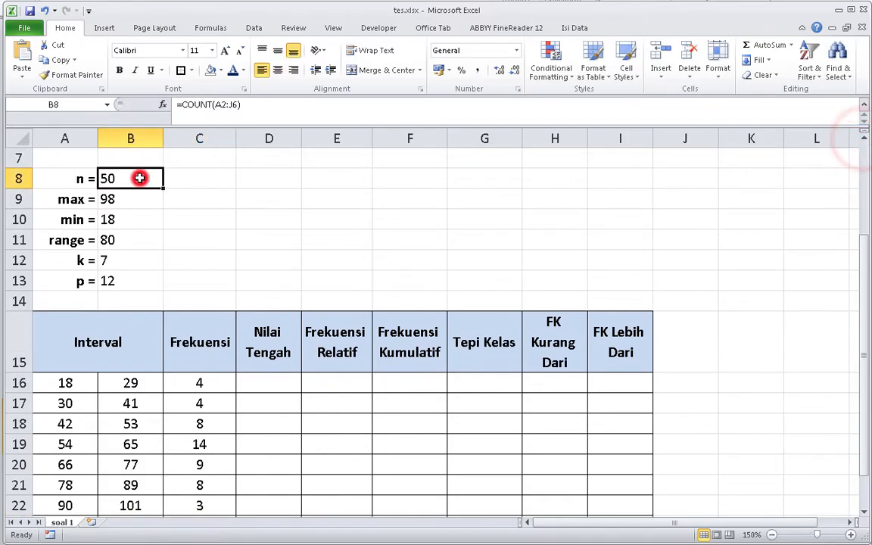
# Total the Frekuensi column in C24 with the formula =SUM(C16:C23)
pyautogui.click(864, 511)
pyautogui.click(863, 512)
pyautogui.click(863, 511)
pyautogui.click(202, 486)
pyautogui.click(754, 47)
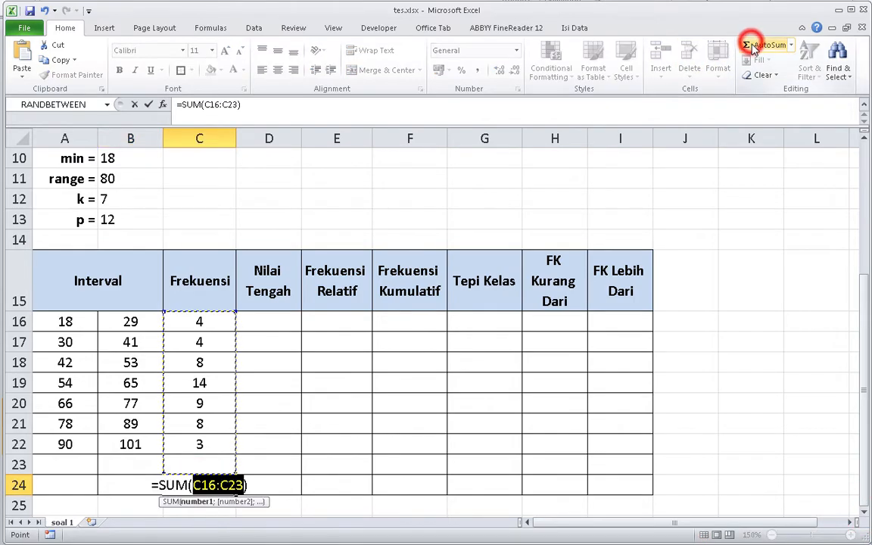
pyautogui.press('Return')
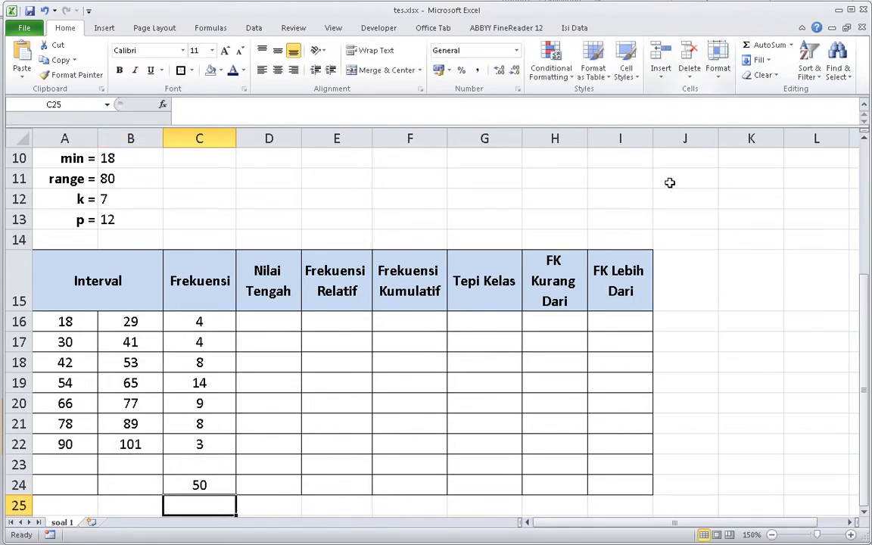
# Calculate the Nilai Tengah midpoints with =(A16+B16)/2 in D16, filled down to D22
pyautogui.click(289, 323)
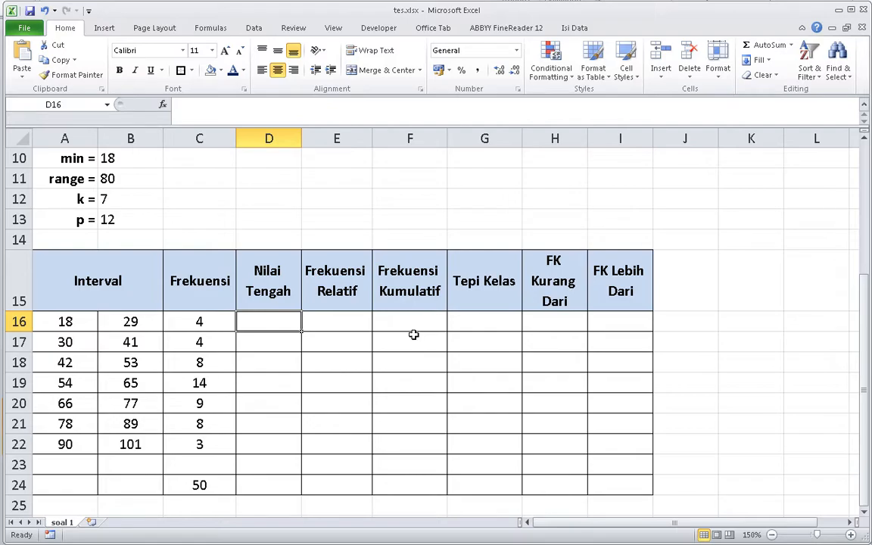
pyautogui.write('=(')
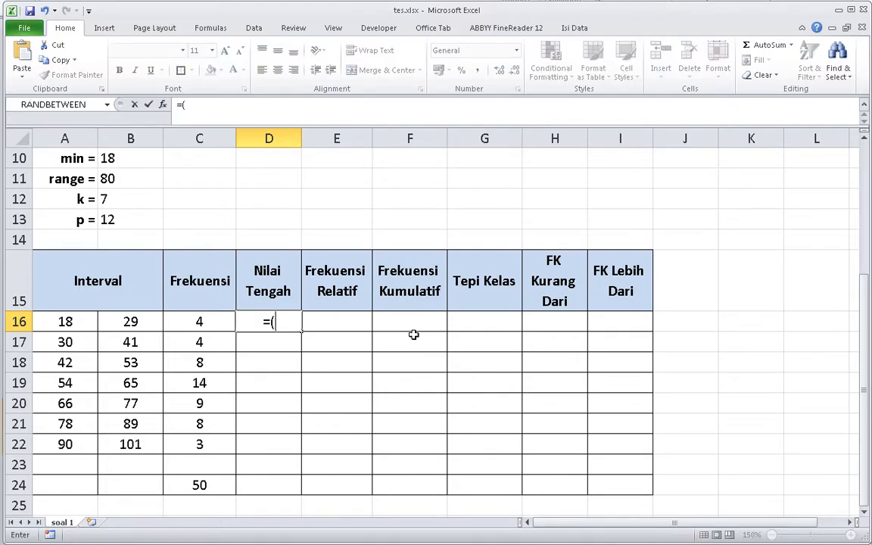
pyautogui.press('Left')
pyautogui.press('Left')
pyautogui.press('Left')
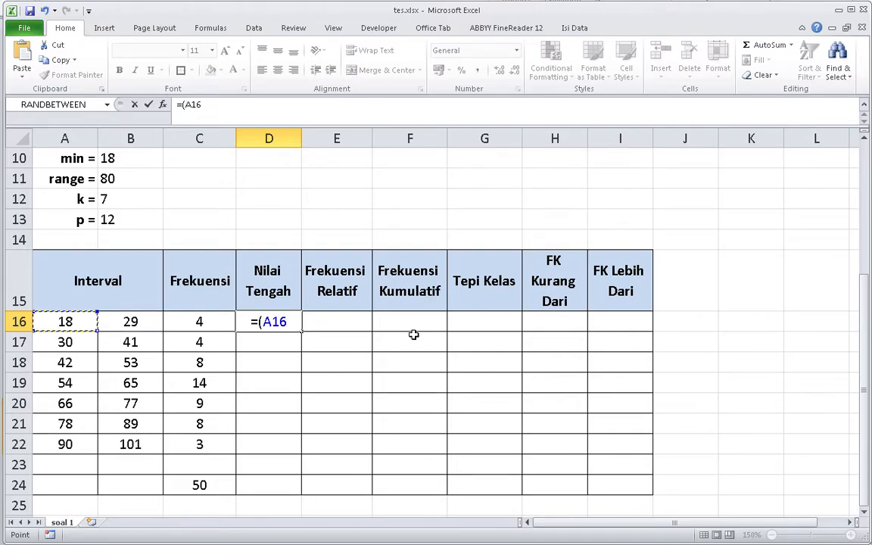
pyautogui.write('+')
pyautogui.press('Left')
pyautogui.press('Left')
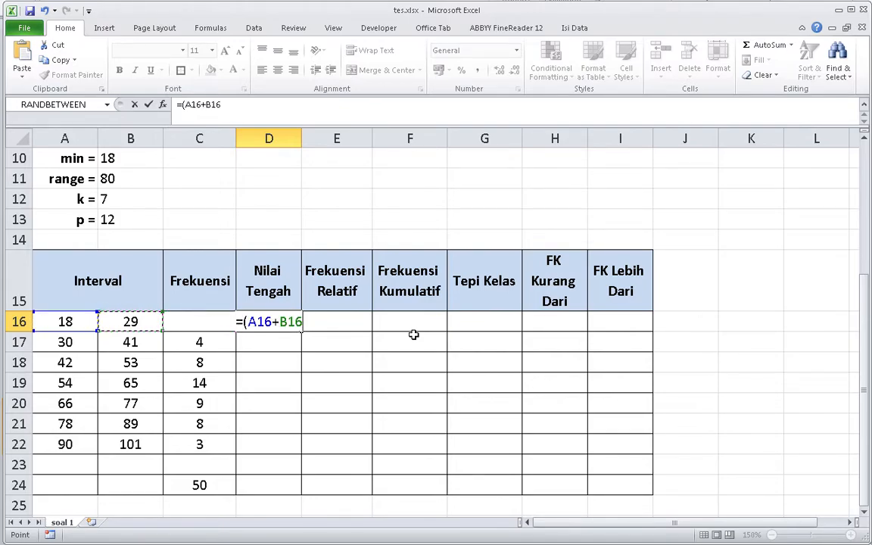
pyautogui.write(')/2')
pyautogui.press('Return')
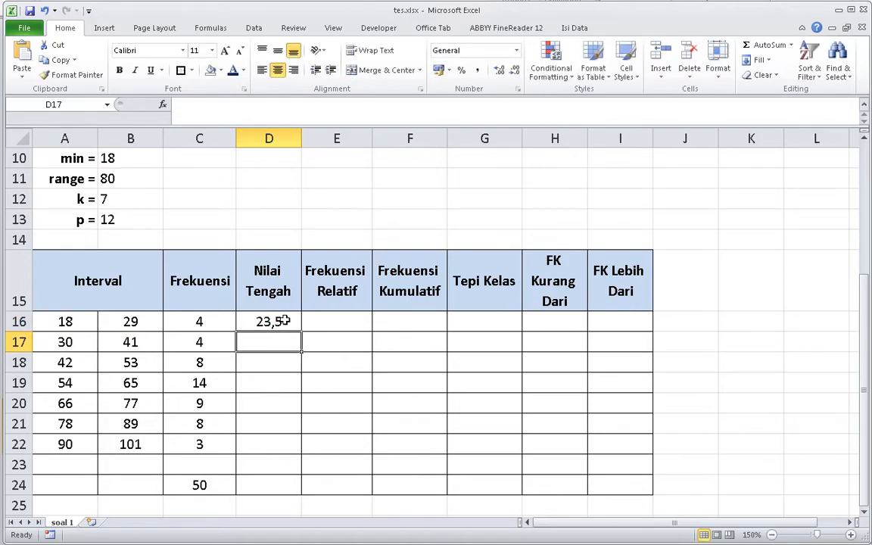
pyautogui.click(279, 320)
pyautogui.moveTo(300, 334); pyautogui.dragTo(290, 448)
# Calculate the Frekuensi Relatif values with =C16/$C$24 in E16, filled down to E22
pyautogui.click(334, 323)
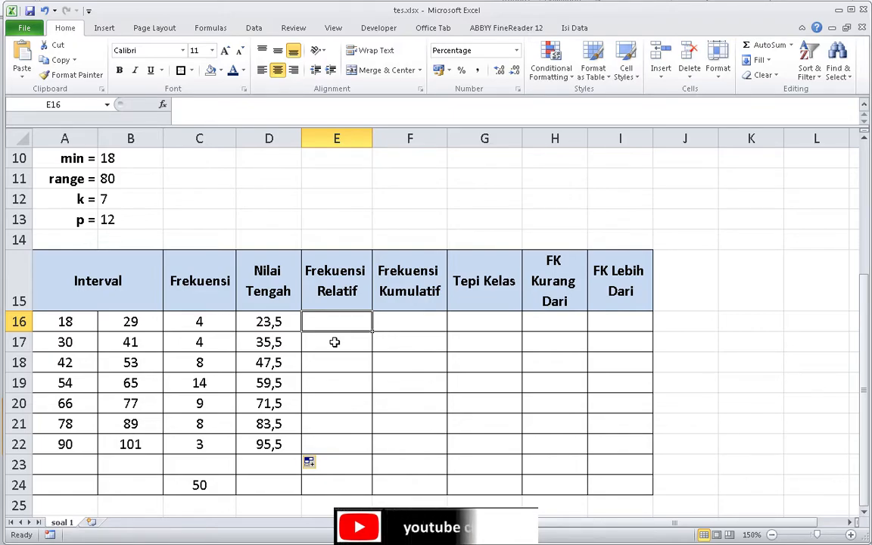
pyautogui.write('=')
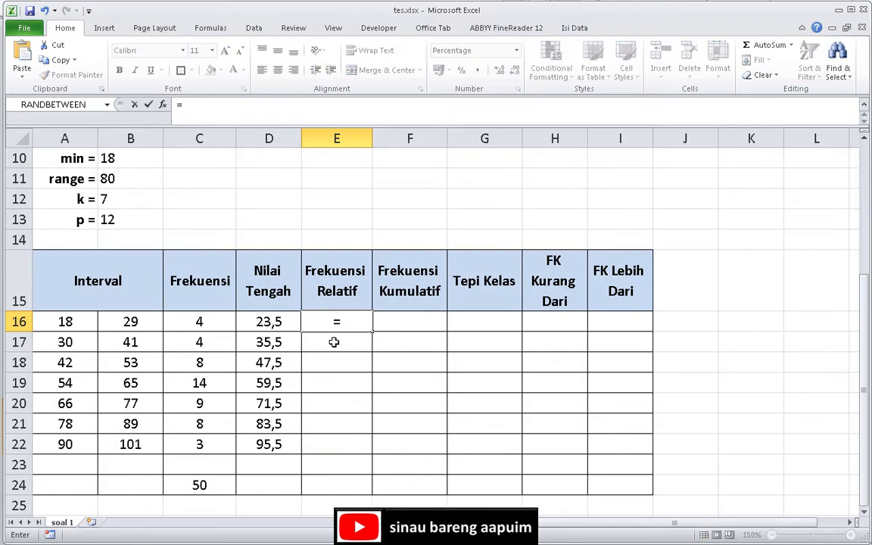
pyautogui.press('Left')
pyautogui.press('Left')
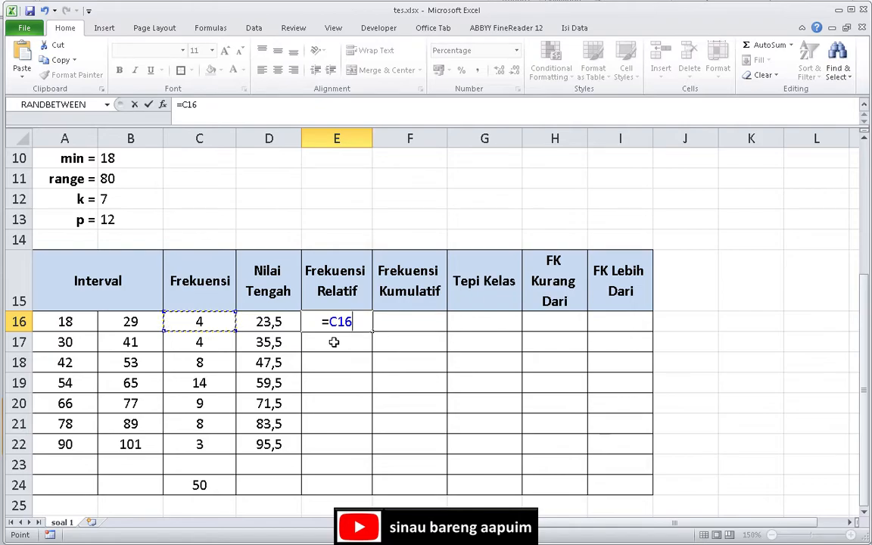
pyautogui.write('/')
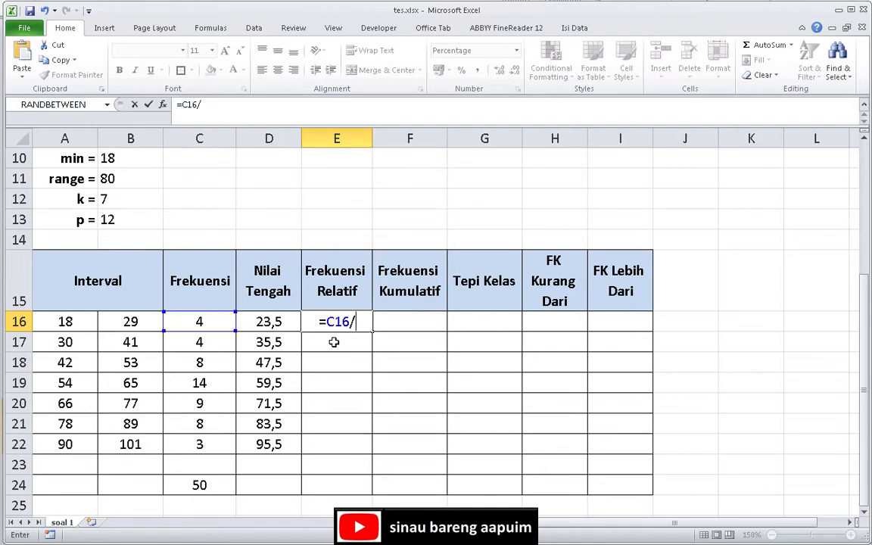
pyautogui.click(199, 484)
pyautogui.press('F4')
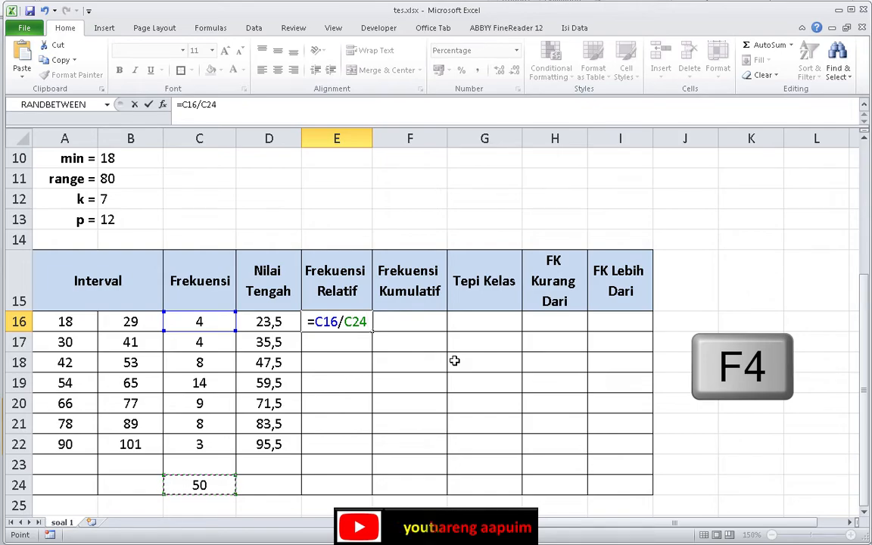
pyautogui.press('F4')
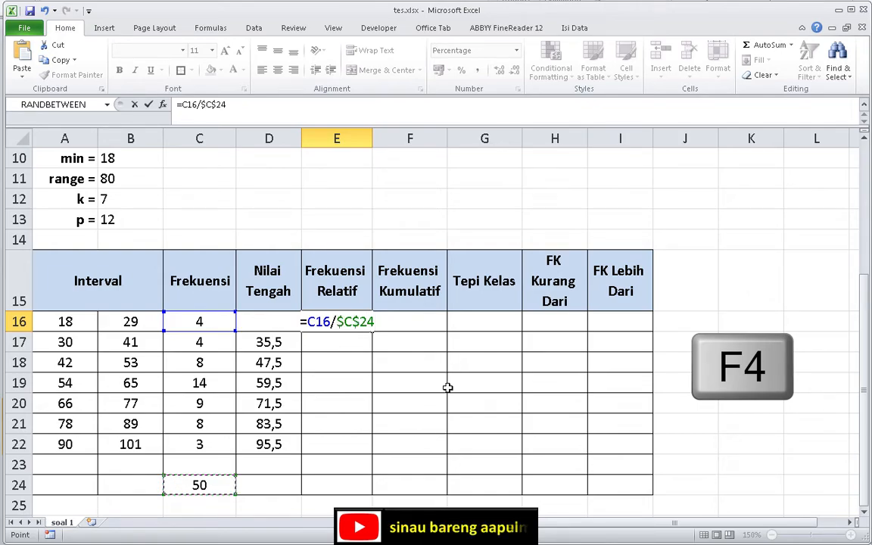
pyautogui.hotkey('ctrl', 'Return')
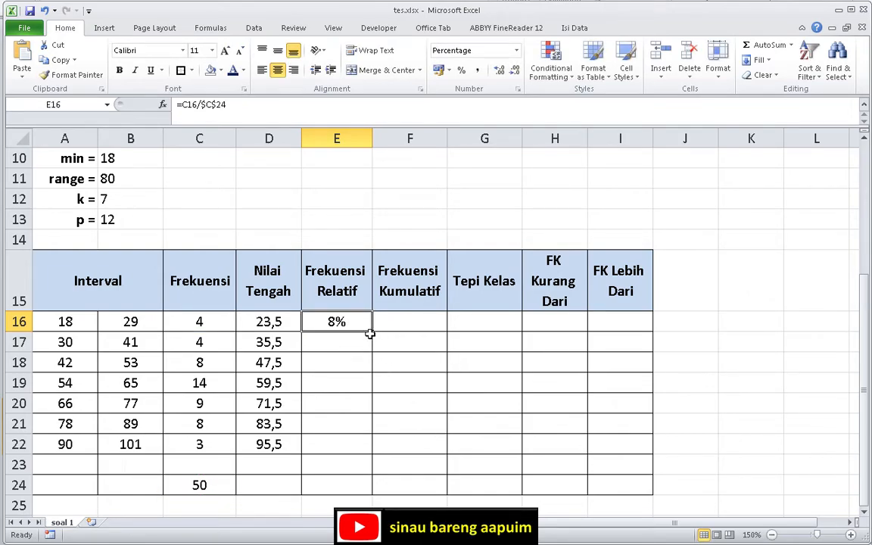
pyautogui.moveTo(373, 333); pyautogui.dragTo(353, 442)
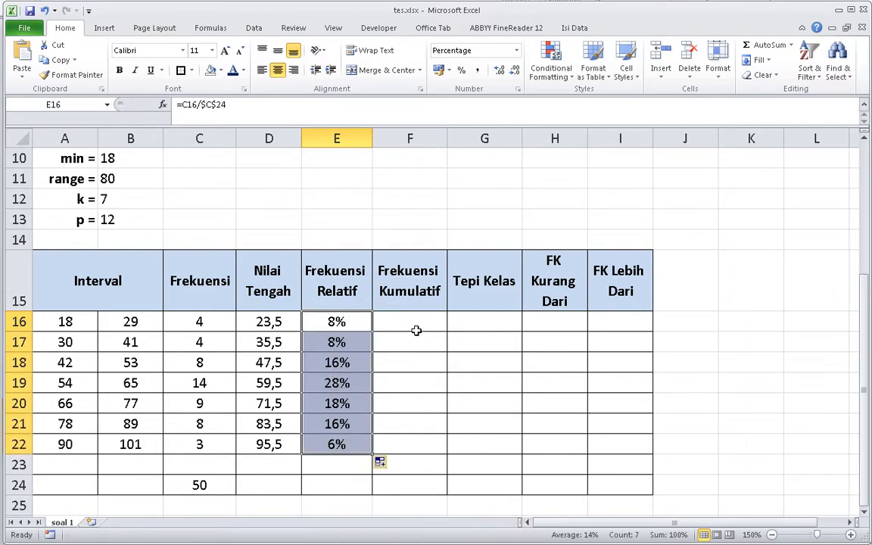
# Set the first Frekuensi Kumulatif value in F16 with the formula =C16
pyautogui.click(416, 325)
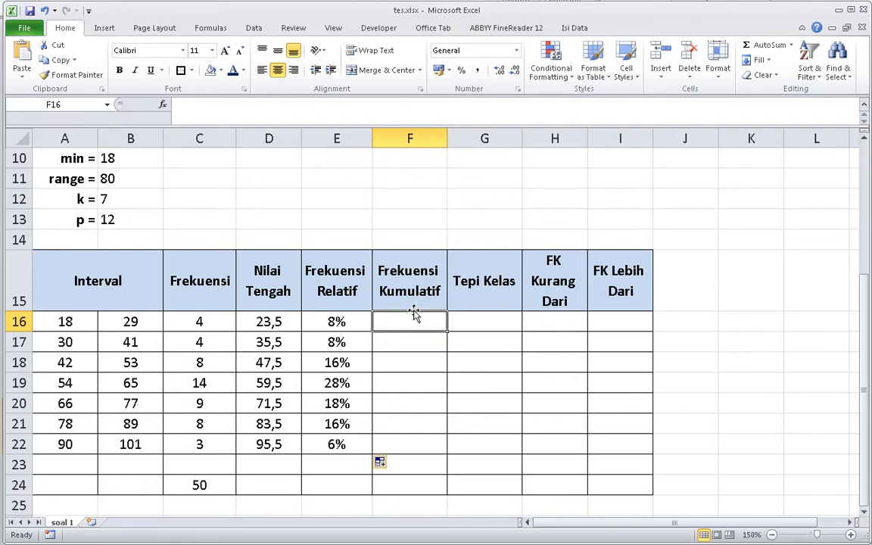
pyautogui.write('=')
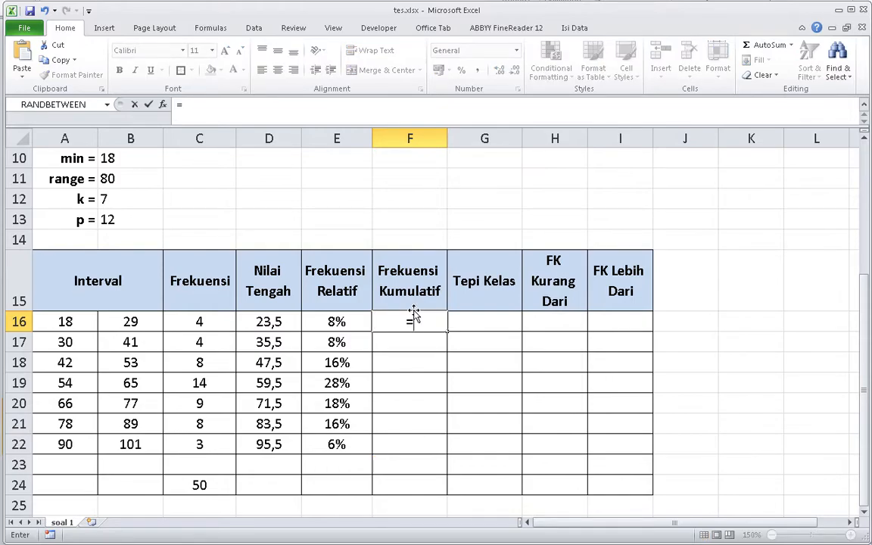
pyautogui.press('Left')
pyautogui.press('Left')
pyautogui.press('Left')
pyautogui.press('Return')
# Calculate the remaining Frekuensi Kumulatif values with =C17+F16 in F17, filled down to F22
pyautogui.write('=')
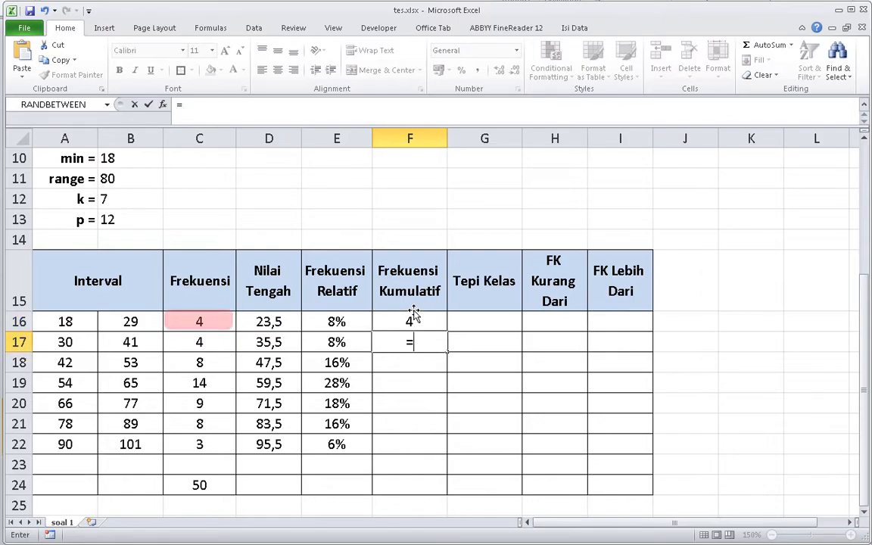
pyautogui.press('Escape')
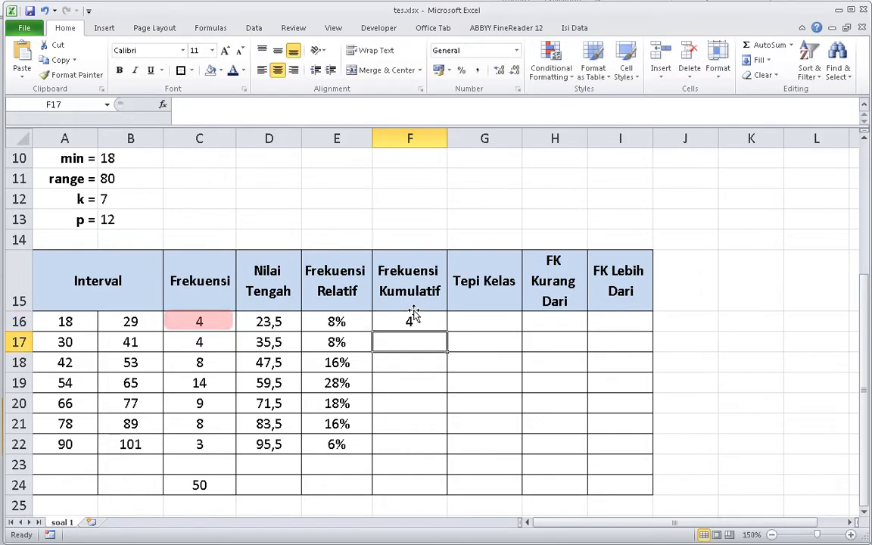
pyautogui.write('=')
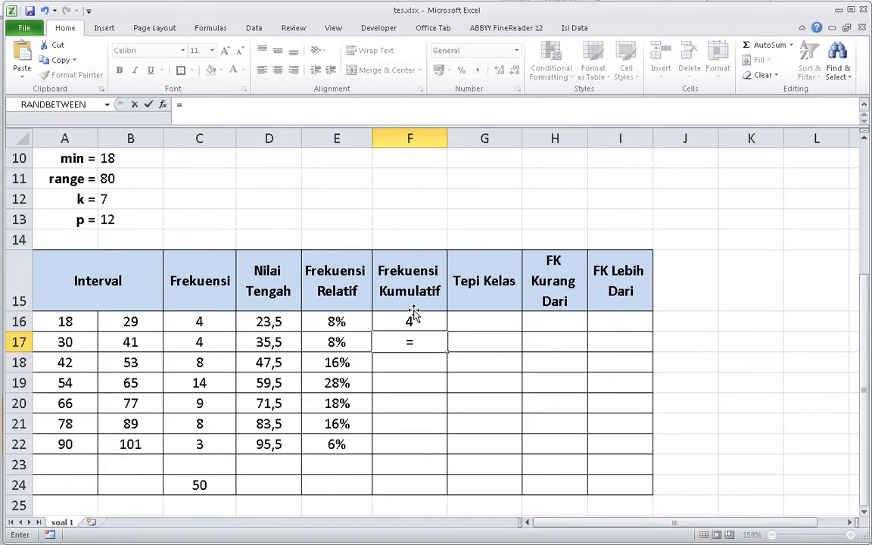
pyautogui.press('Left')
pyautogui.press('Left')
pyautogui.press('Left')
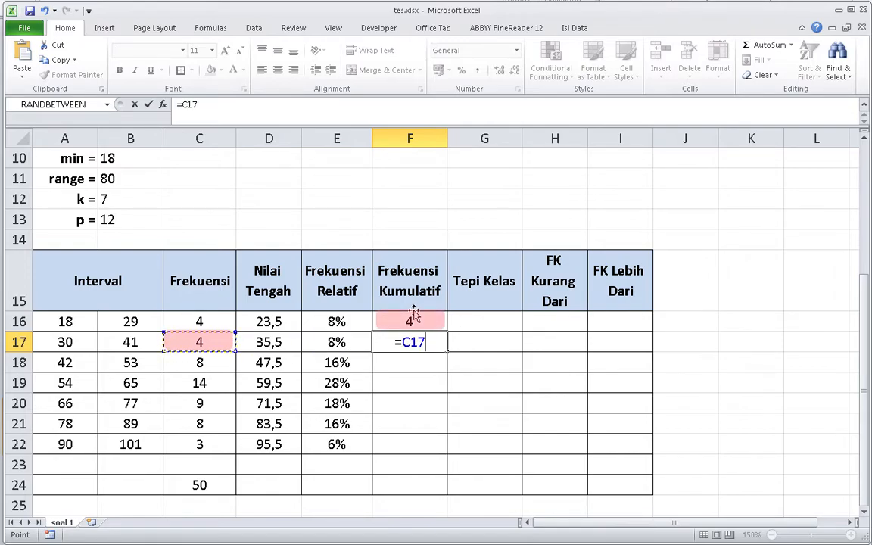
pyautogui.write('+')
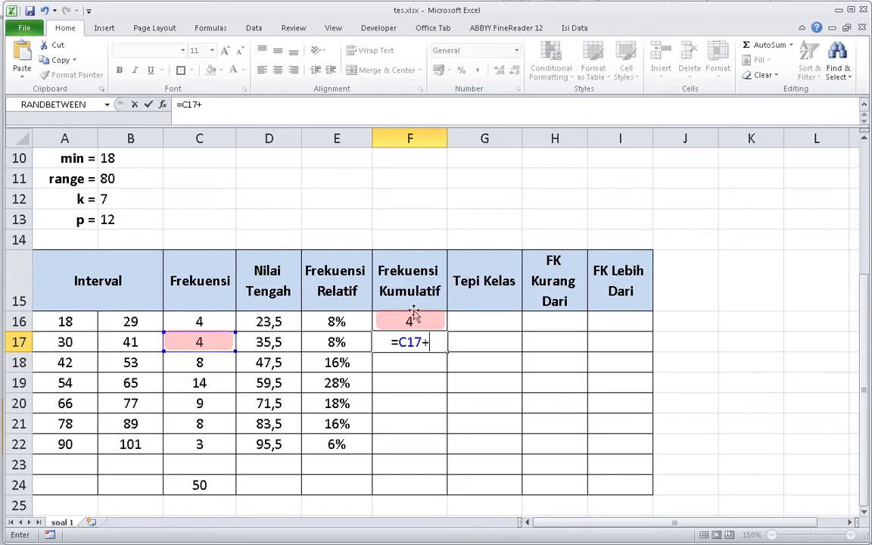
pyautogui.click(413, 314)
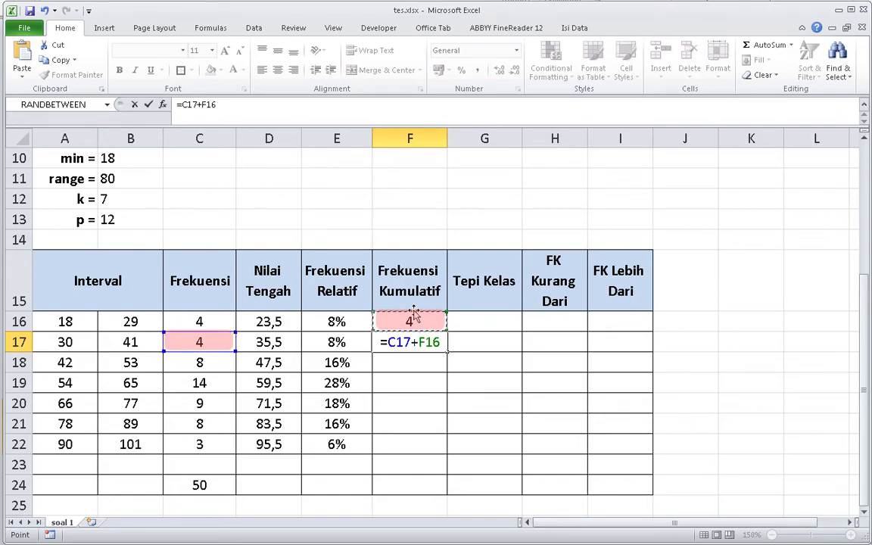
pyautogui.press('Return')
pyautogui.click(428, 338)
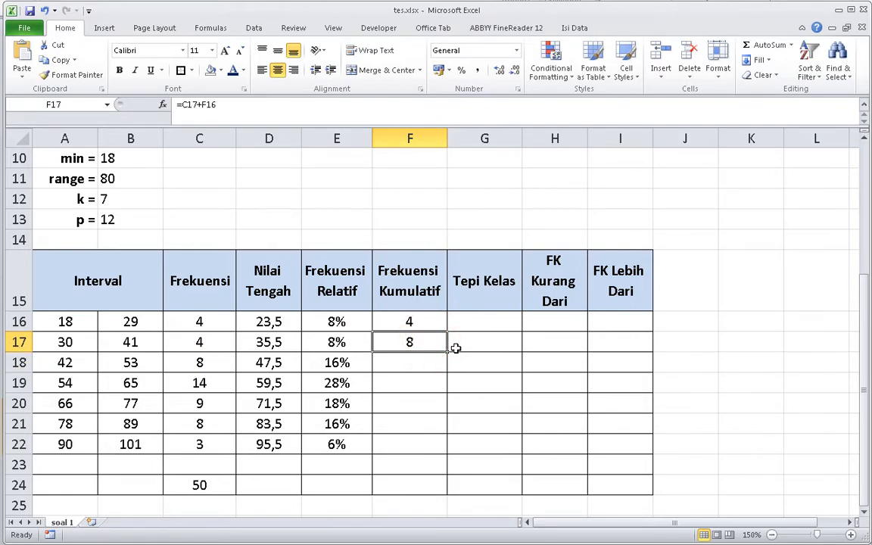
pyautogui.moveTo(447, 353); pyautogui.dragTo(439, 448)
# Calculate the Tepi Kelas lower boundaries with =A16-0,05 in G16, filled down to G22
pyautogui.click(484, 326)
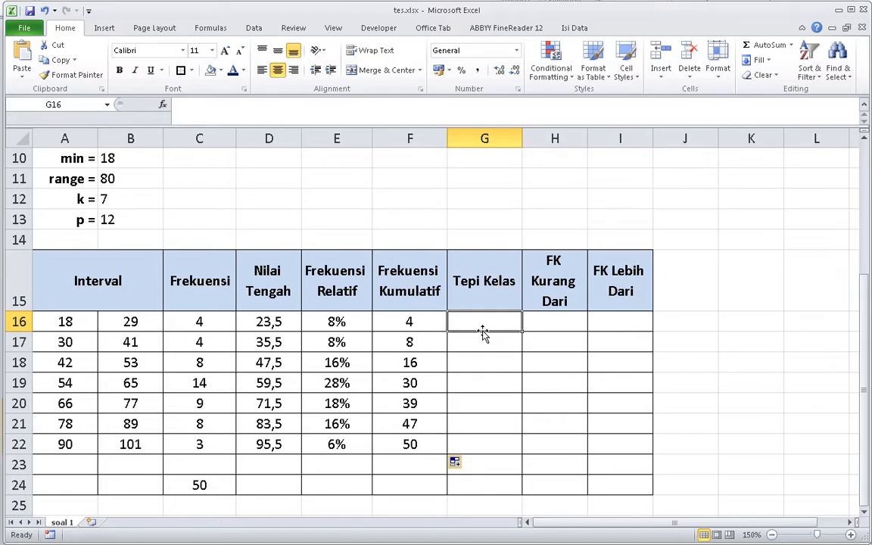
pyautogui.write('=')
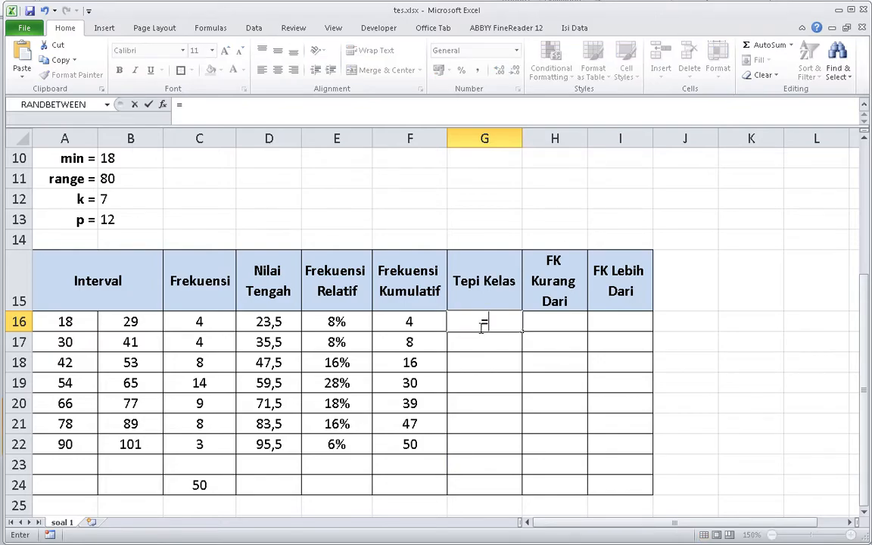
pyautogui.click(72, 320)
pyautogui.write('-,05')
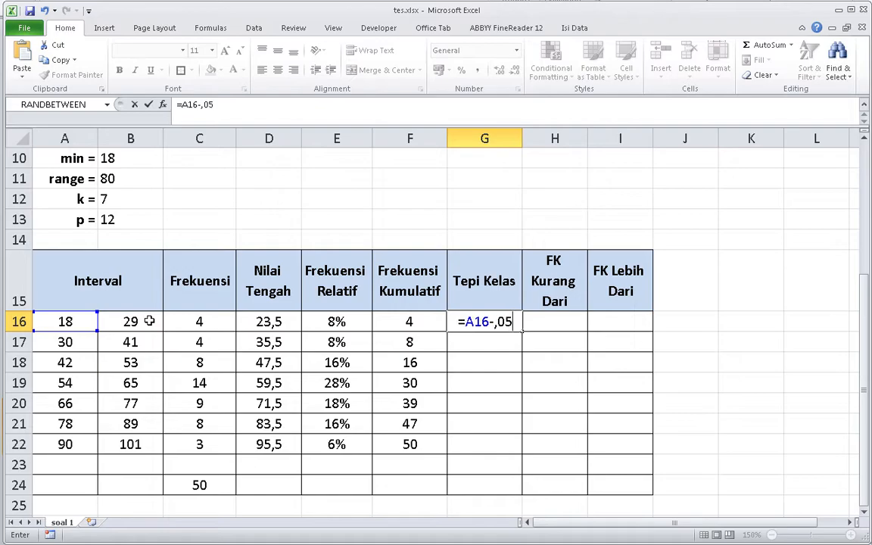
pyautogui.press('Return')
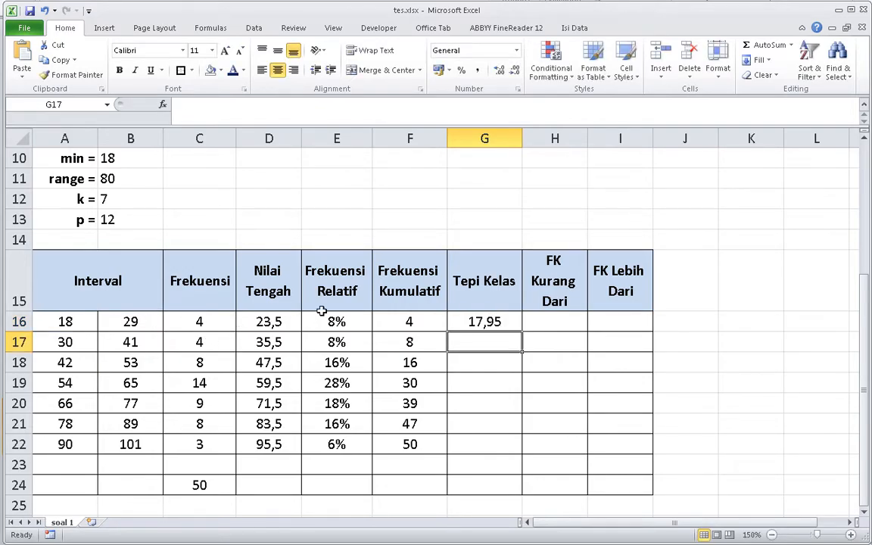
pyautogui.click(474, 317)
pyautogui.moveTo(521, 331); pyautogui.dragTo(502, 457)
# Calculate the final upper boundary of the Tepi Kelas column in G23 with =B22+0,5
pyautogui.click(501, 461)
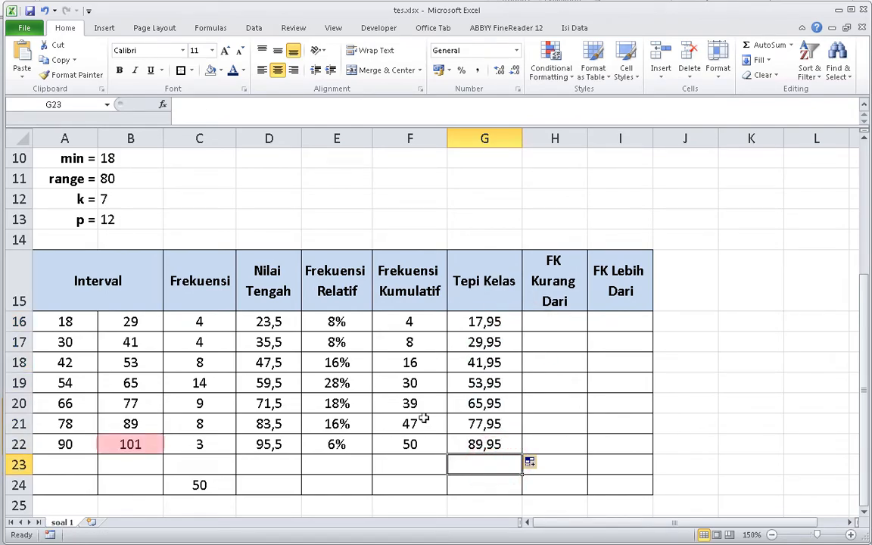
pyautogui.write('=')
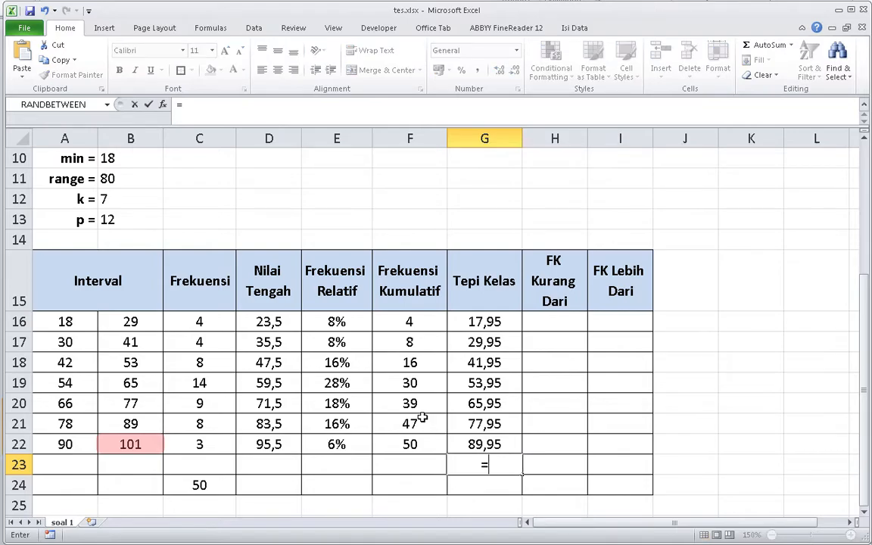
pyautogui.click(149, 444)
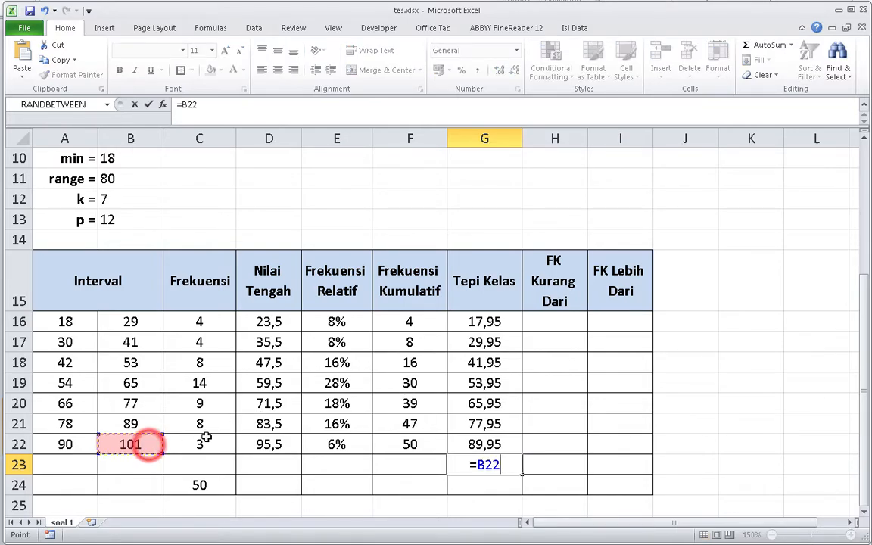
pyautogui.write('+0,5')
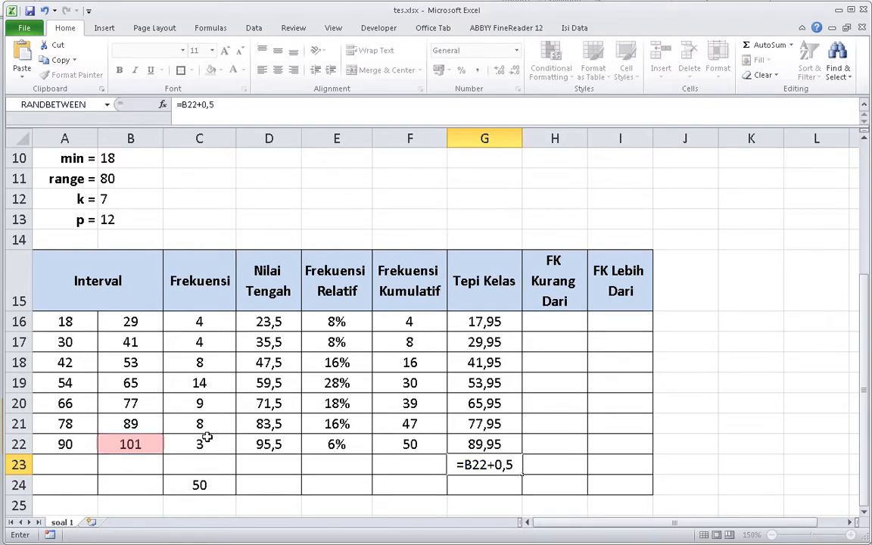
pyautogui.press('Return')
# Enter 0 in H16 as the first FK Kurang Dari value, for the lowest class boundary
pyautogui.click(561, 326)
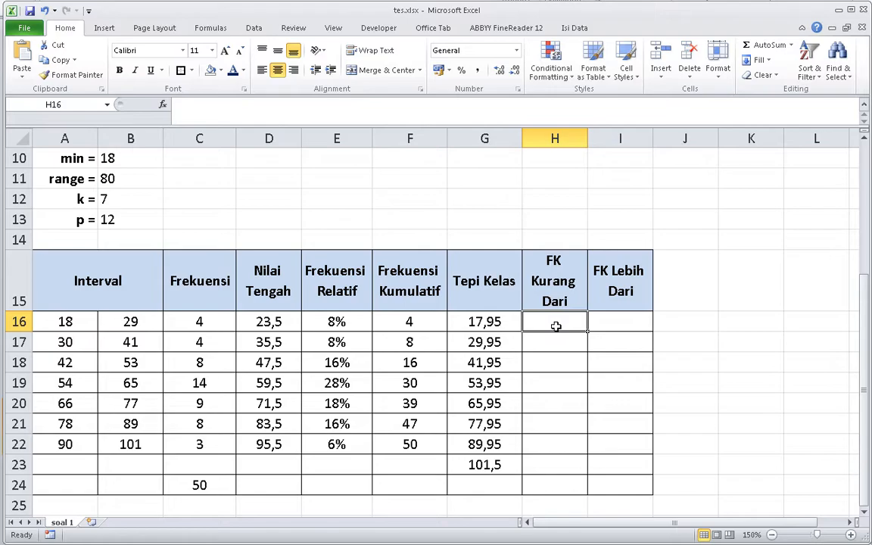
pyautogui.click(493, 322)
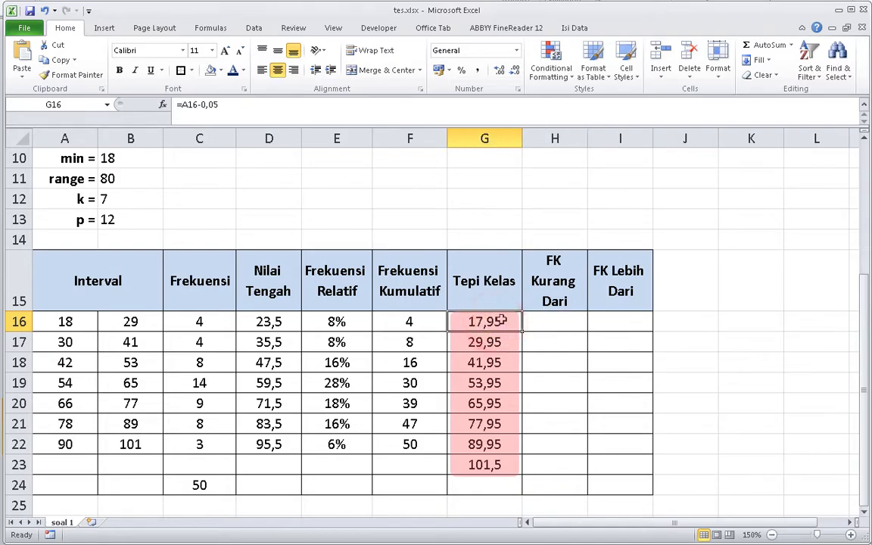
pyautogui.click(544, 323)
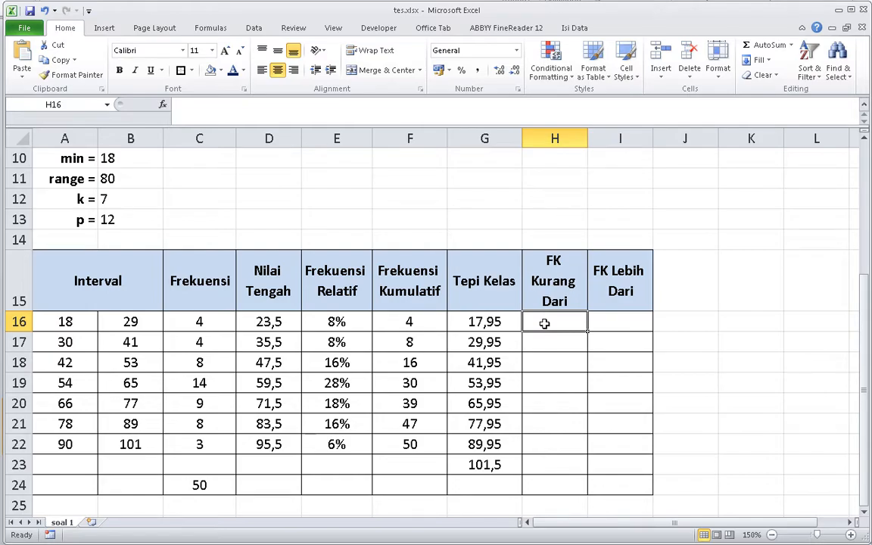
pyautogui.click(501, 324)
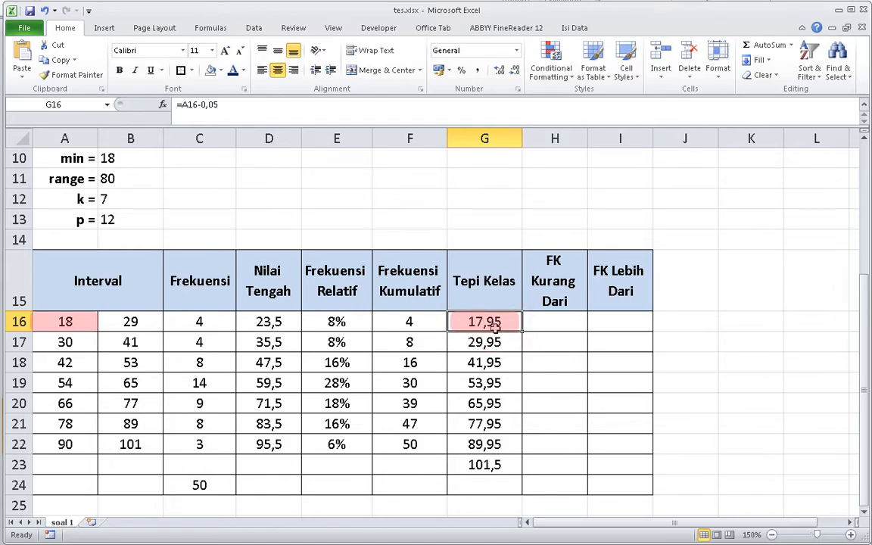
pyautogui.click(565, 331)
pyautogui.write('0')
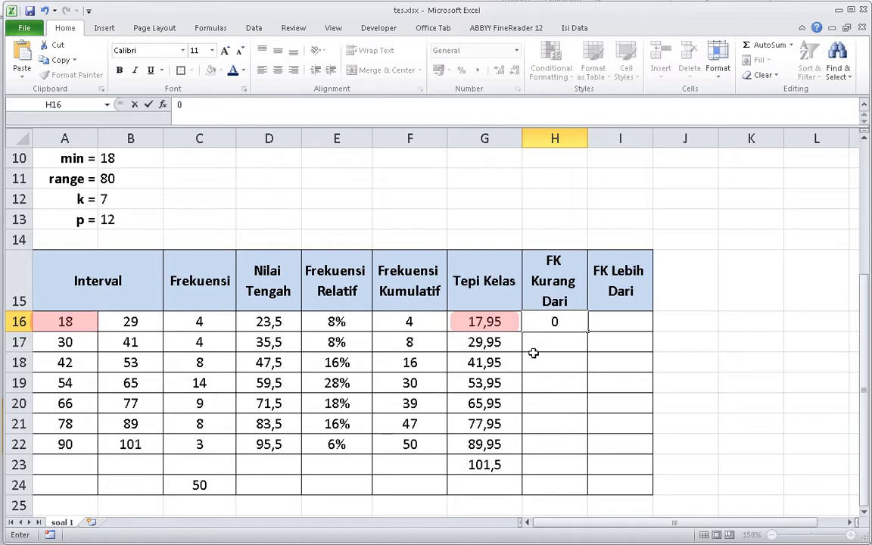
pyautogui.press('Return')
pyautogui.press('Up')
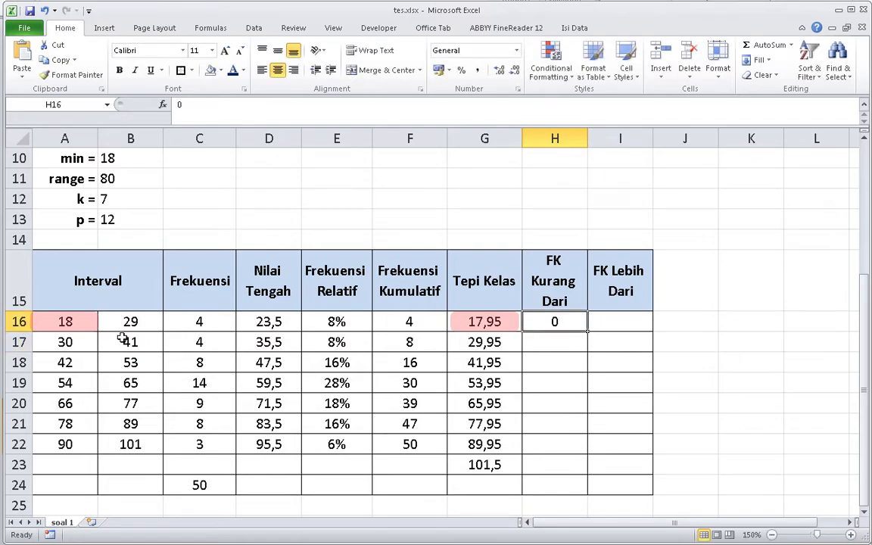
pyautogui.click(60, 322)
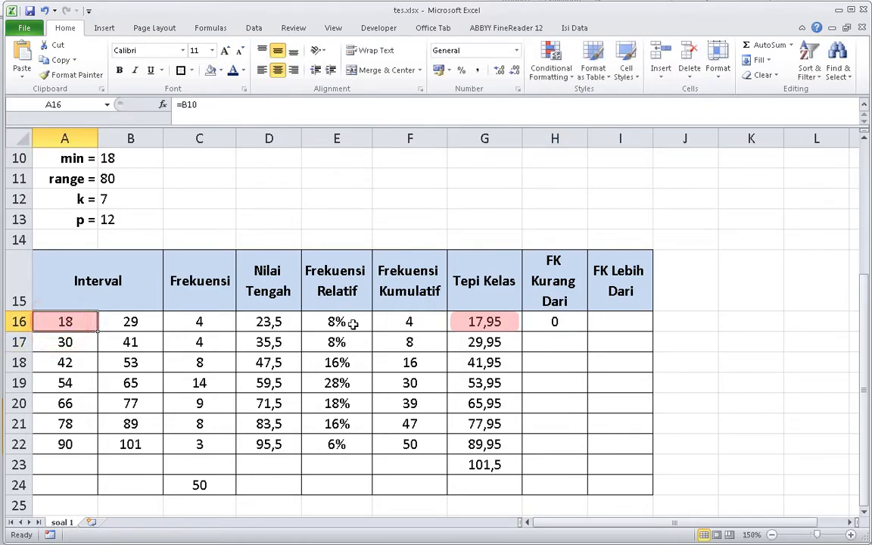
pyautogui.click(541, 325)
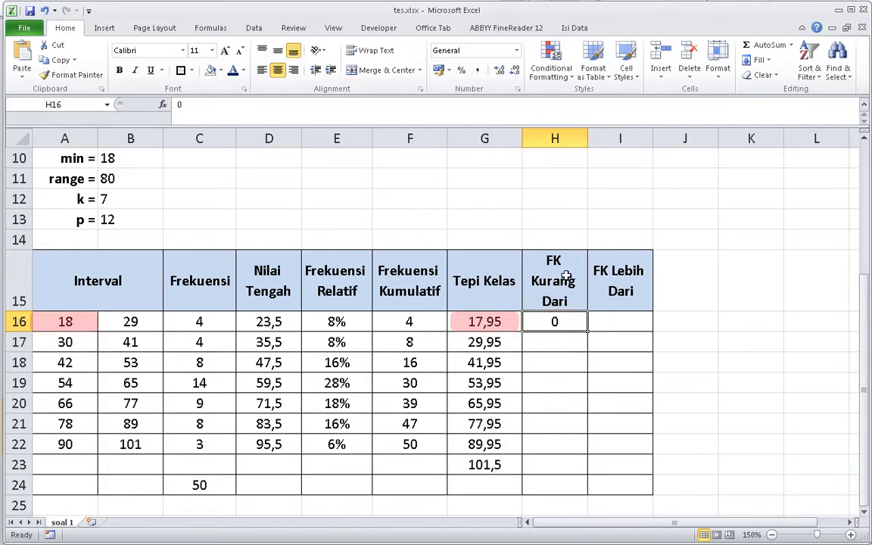
pyautogui.click(500, 324)
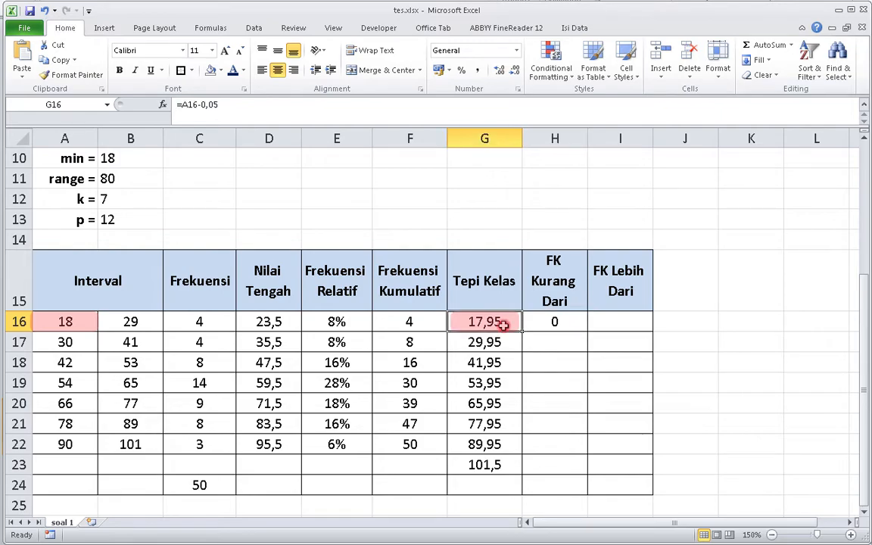
# Set the second FK Kurang Dari value in H17 with the formula =C16
pyautogui.click(540, 344)
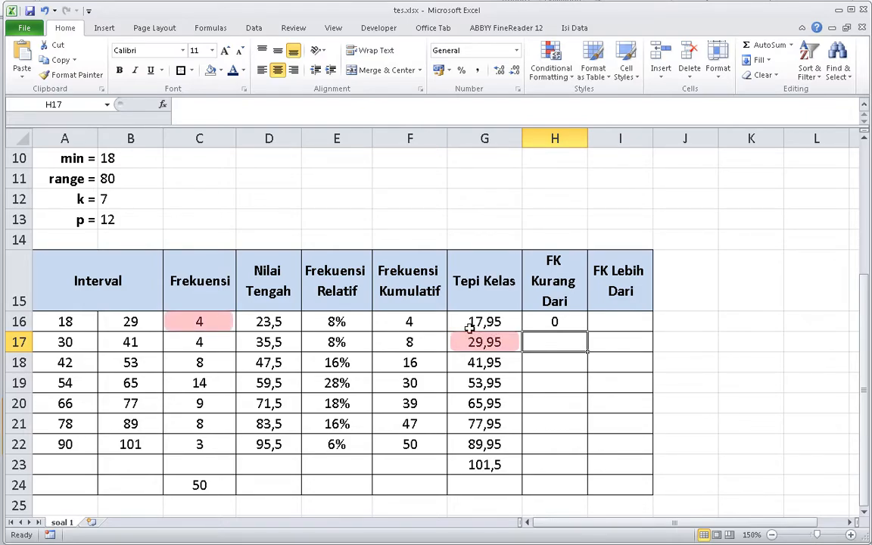
pyautogui.write('=')
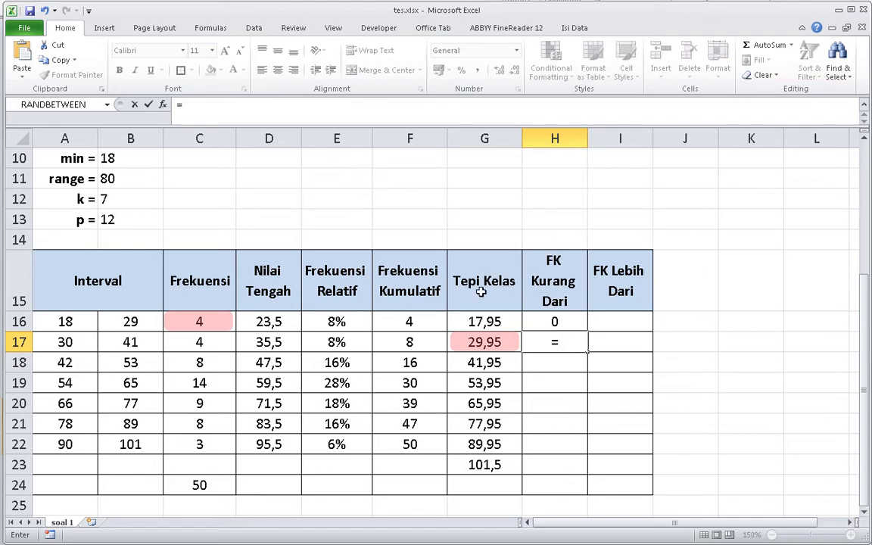
pyautogui.click(484, 345)
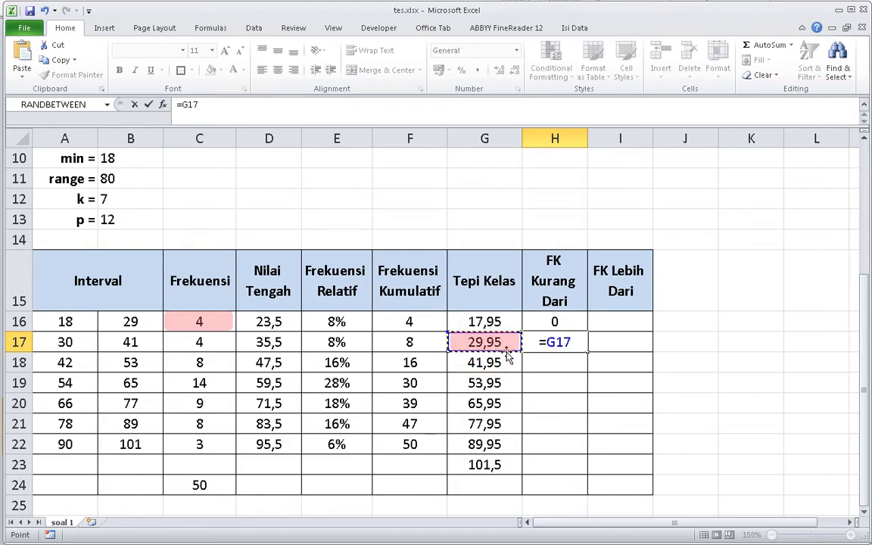
pyautogui.click(208, 324)
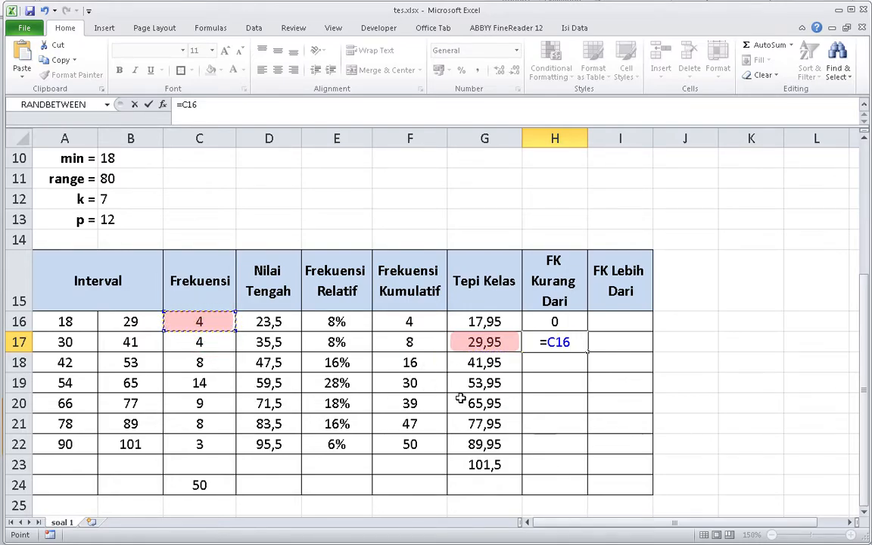
pyautogui.press('Return')
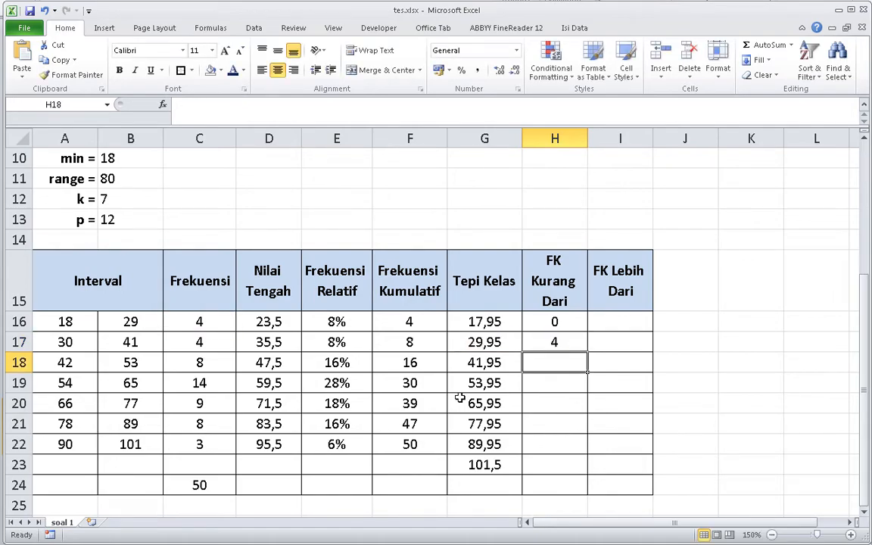
# Calculate the FK Kurang Dari value in H18 with the formula =C17+C16
pyautogui.write('=')
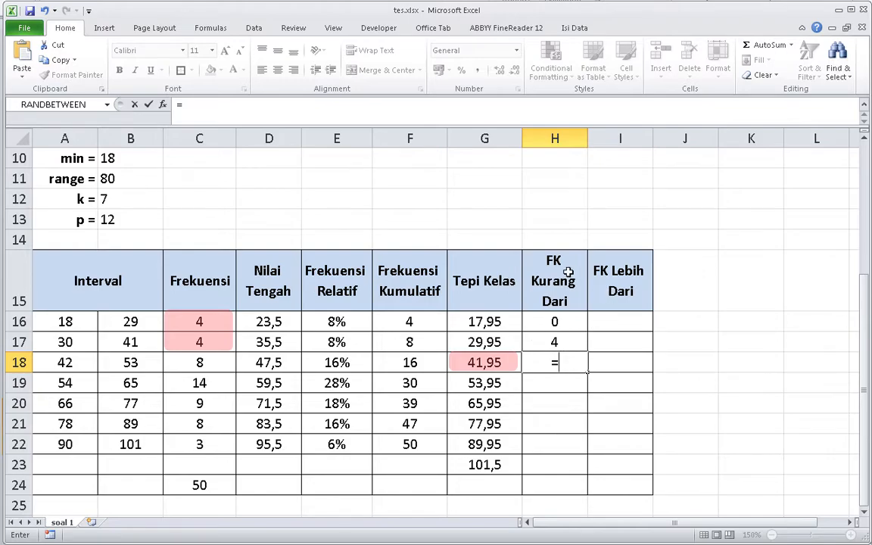
pyautogui.click(502, 363)
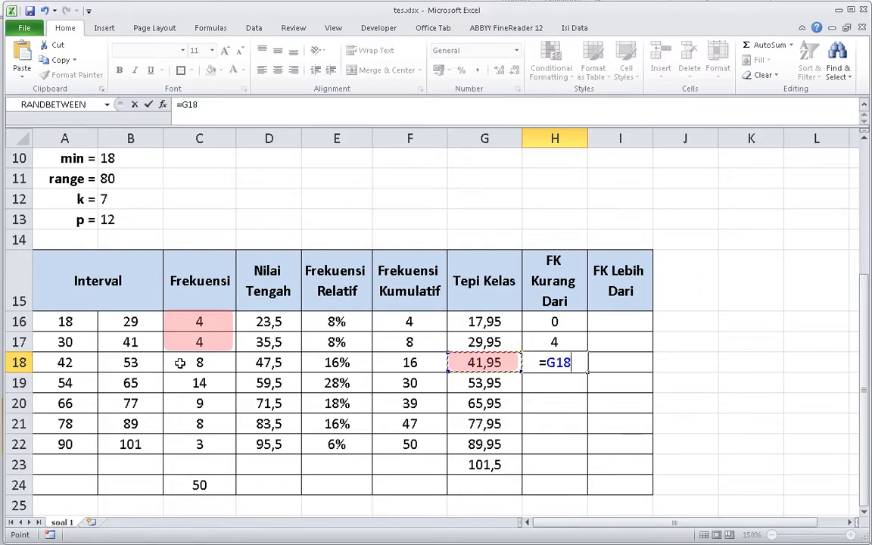
pyautogui.click(219, 341)
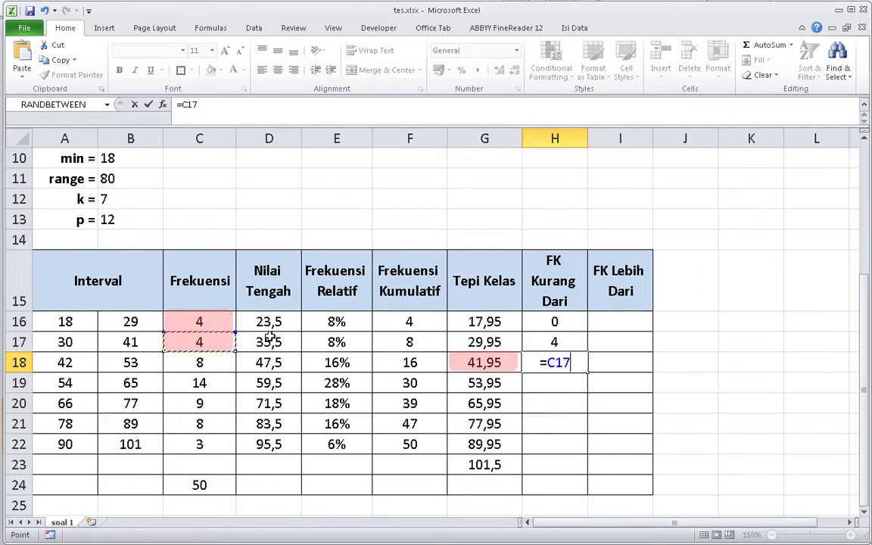
pyautogui.write('+')
pyautogui.click(199, 321)
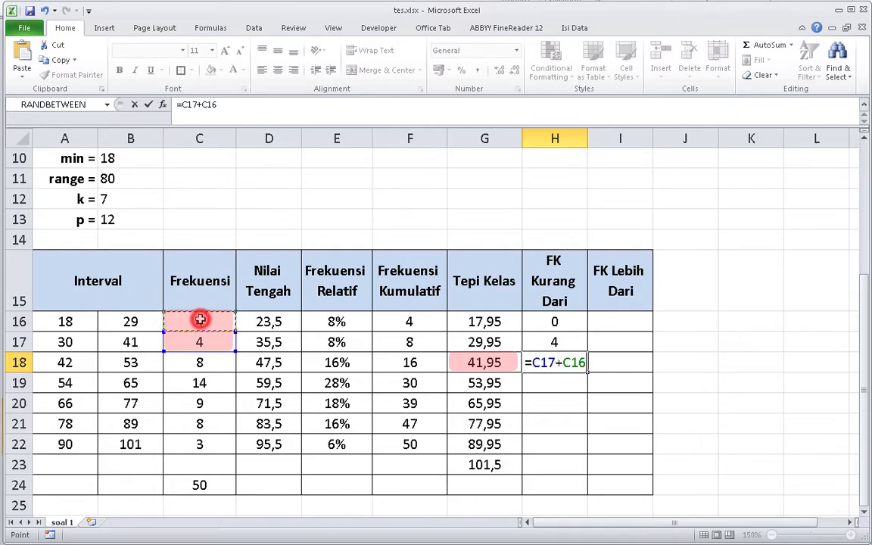
pyautogui.press('Return')
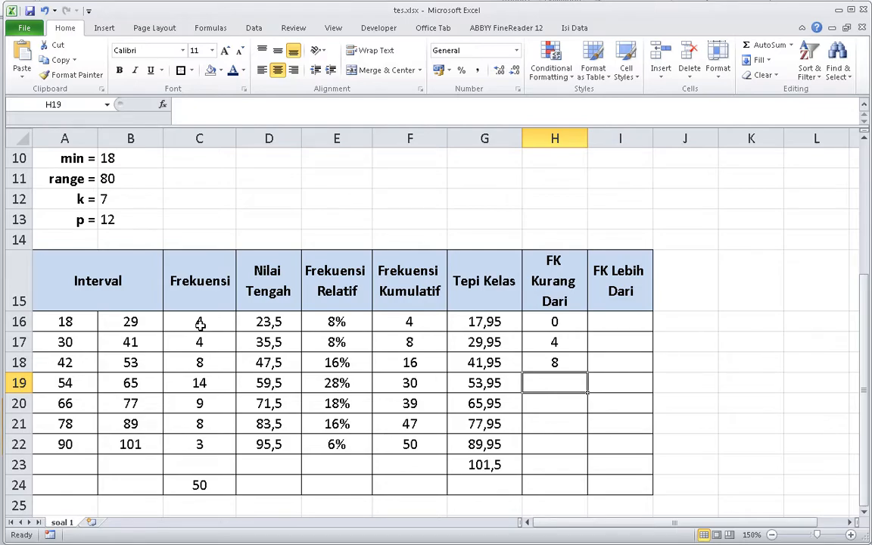
# Calculate the FK Kurang Dari value in H19 with the formula =C18+C17+C16
pyautogui.write('=')
pyautogui.press('Left')
pyautogui.press('Left')
pyautogui.press('Left')
pyautogui.press('Left')
pyautogui.press('Left')
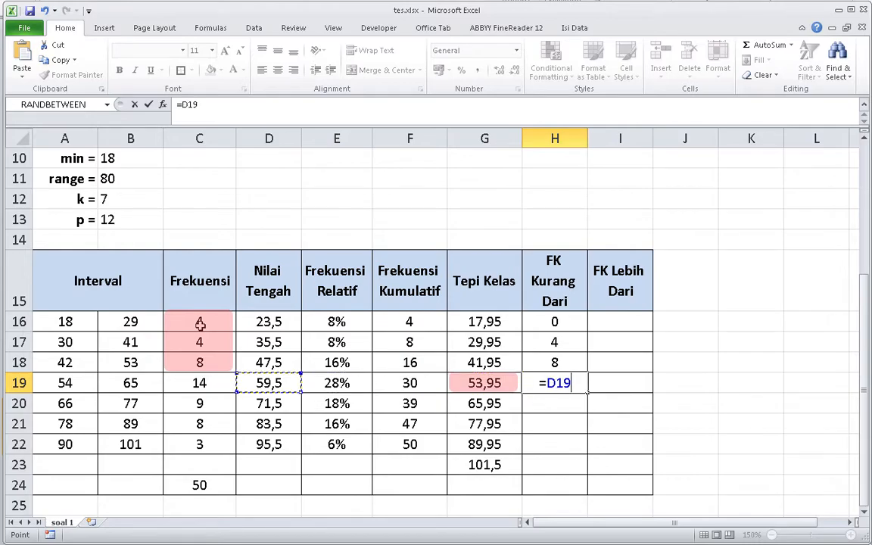
pyautogui.press('Up')
pyautogui.write('+')
pyautogui.click(200, 336)
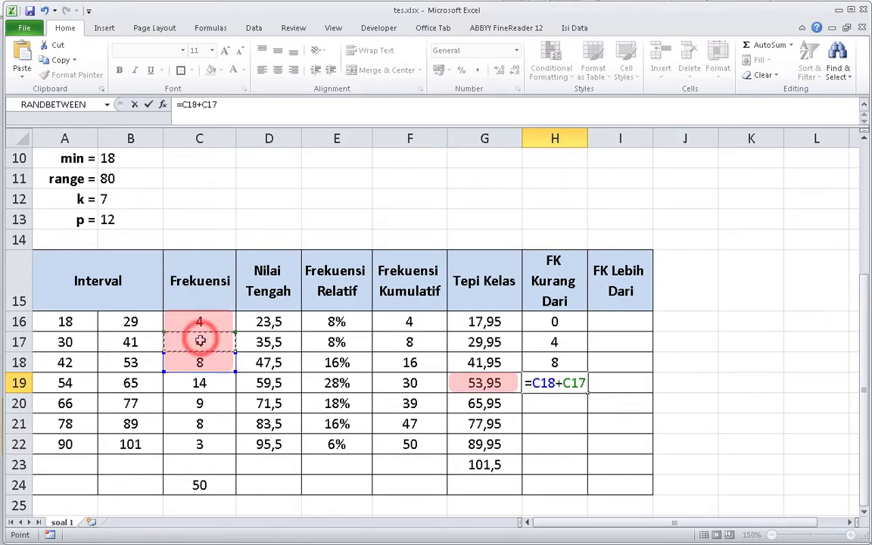
pyautogui.write('+')
pyautogui.click(207, 321)
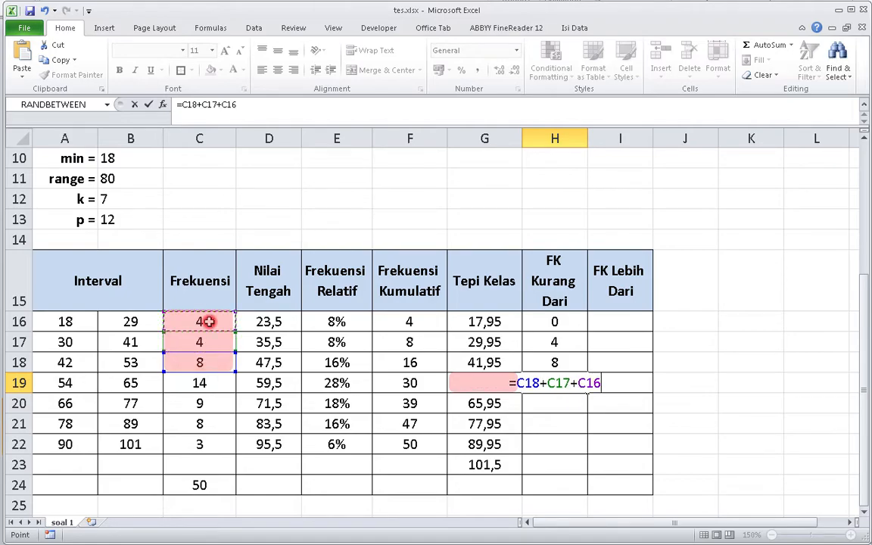
pyautogui.press('Return')
# Calculate the FK Kurang Dari value in H20 with the formula =C19+C18+C17+C16
pyautogui.write('=')
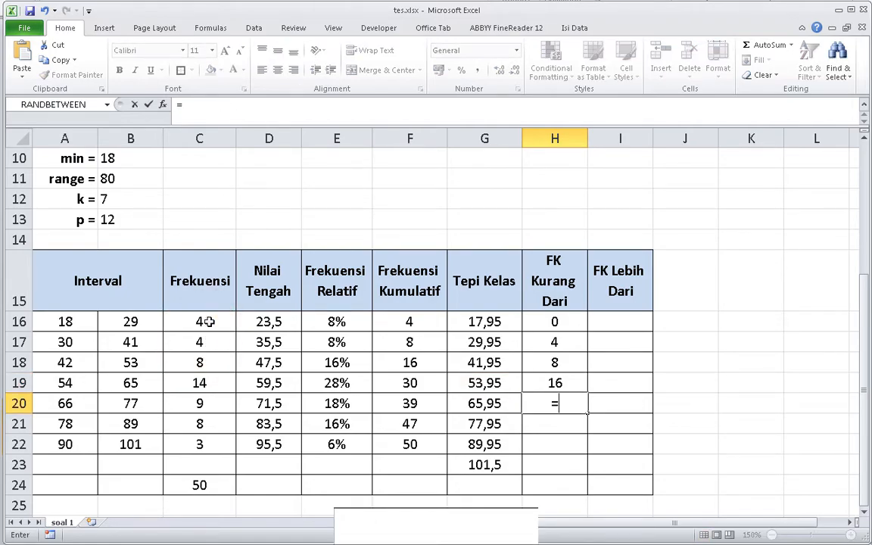
pyautogui.click(195, 374)
pyautogui.write('+')
pyautogui.click(197, 361)
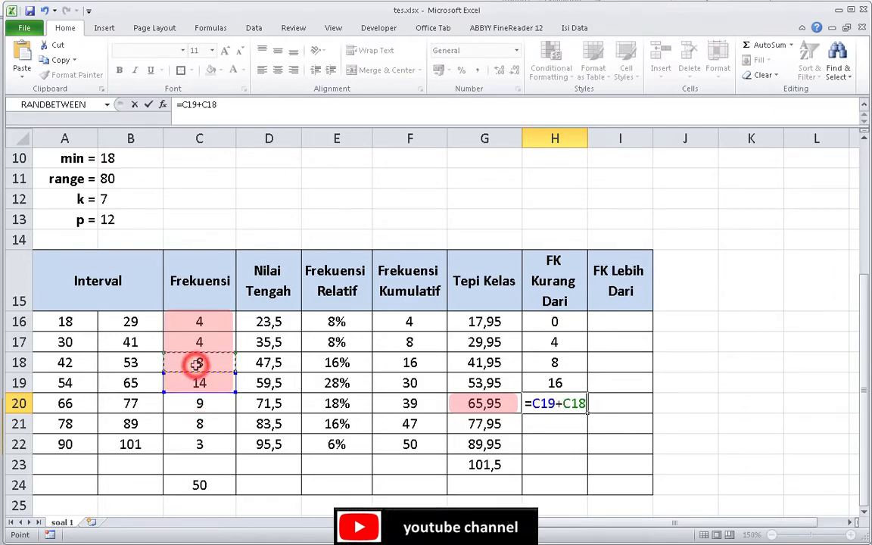
pyautogui.write('+')
pyautogui.click(187, 335)
pyautogui.write('+')
pyautogui.click(198, 322)
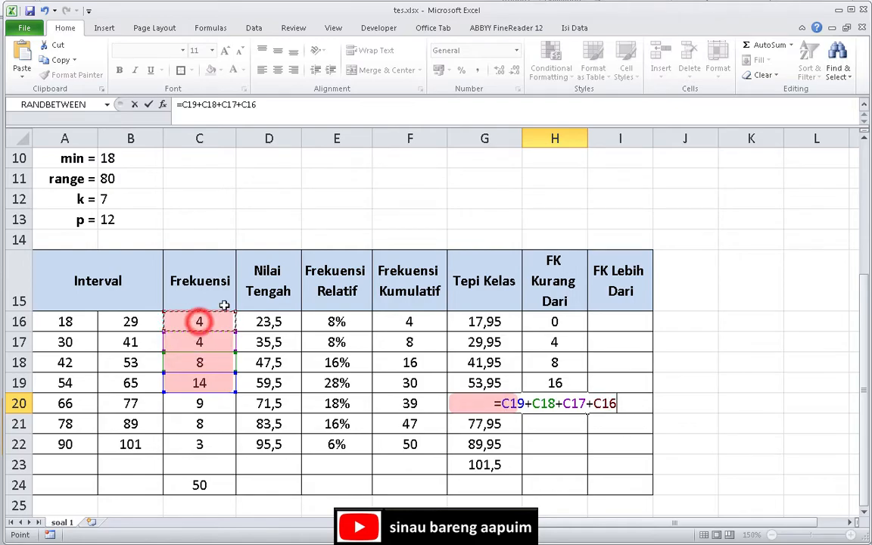
pyautogui.press('Return')
# Calculate the FK Kurang Dari value in H21 with the formula =C20+C19+C18+C17+C16
pyautogui.write('=')
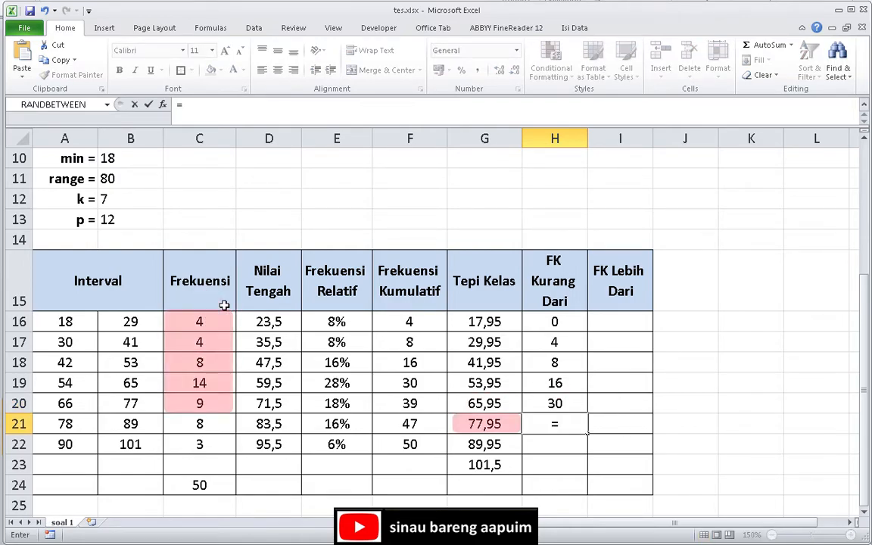
pyautogui.click(201, 403)
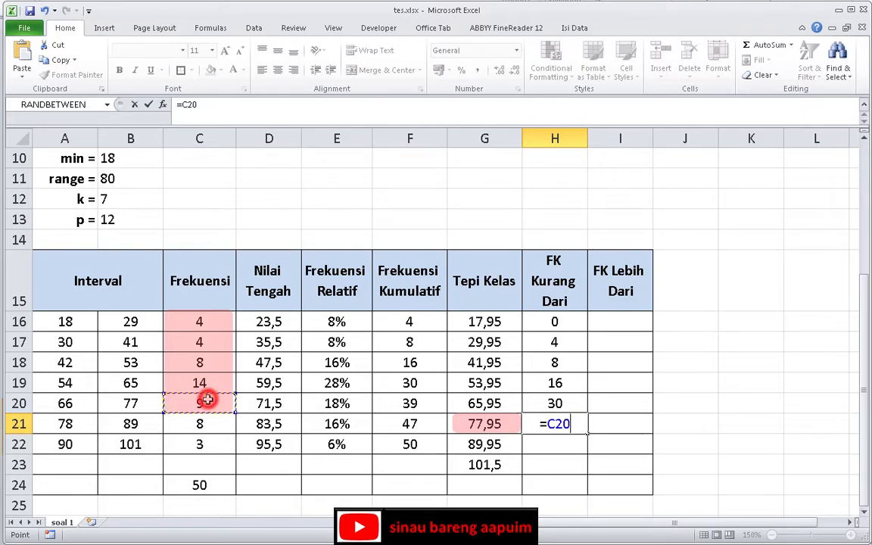
pyautogui.write('+')
pyautogui.click(204, 383)
pyautogui.write('+')
pyautogui.click(216, 364)
pyautogui.write('+')
pyautogui.click(217, 343)
pyautogui.write('+')
pyautogui.click(199, 322)
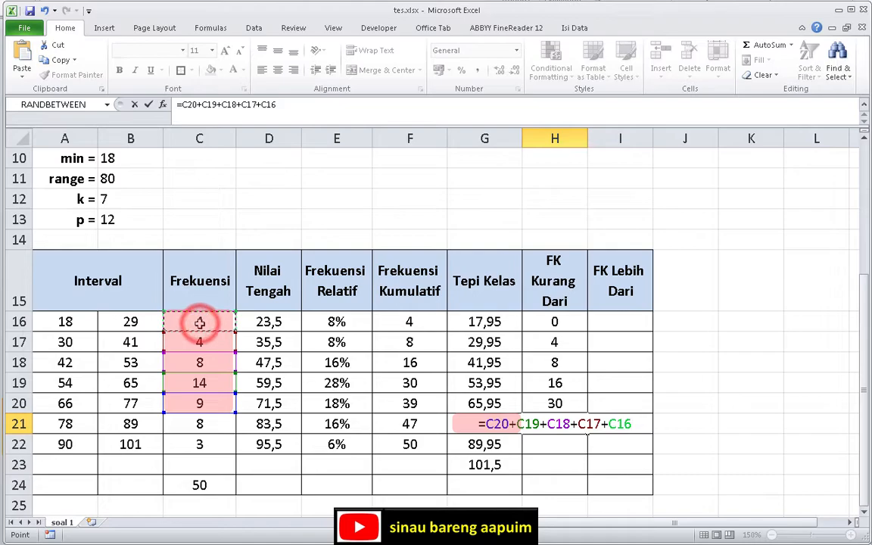
pyautogui.press('Return')
# Calculate the FK Kurang Dari value in H22 with the formula =C21+C20+C19+C18+C17+C16
pyautogui.write('=')
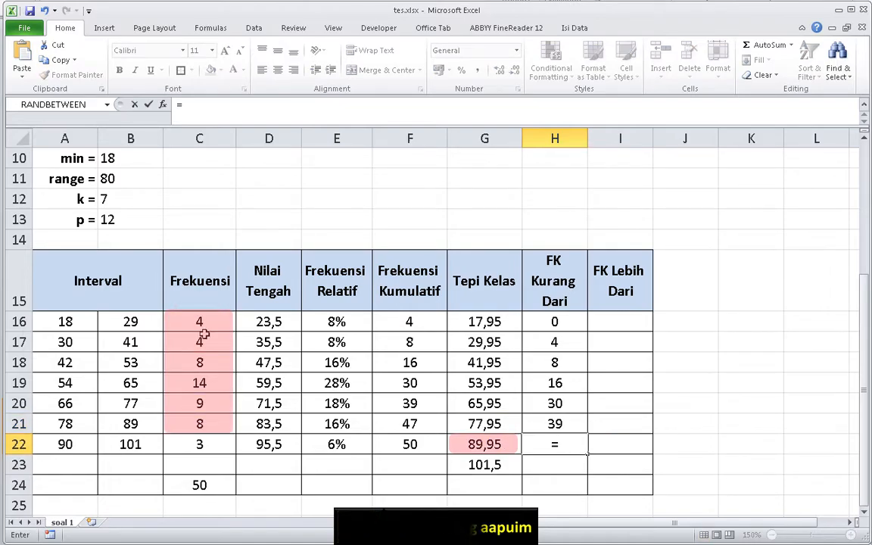
pyautogui.click(209, 422)
pyautogui.write('+')
pyautogui.click(202, 398)
pyautogui.write('+')
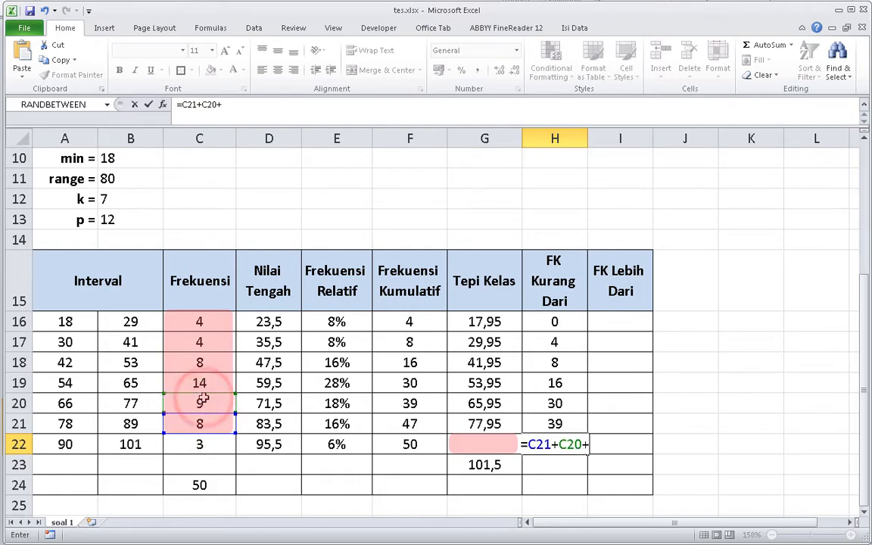
pyautogui.click(202, 382)
pyautogui.write('+')
pyautogui.click(208, 362)
pyautogui.write('+')
pyautogui.click(210, 344)
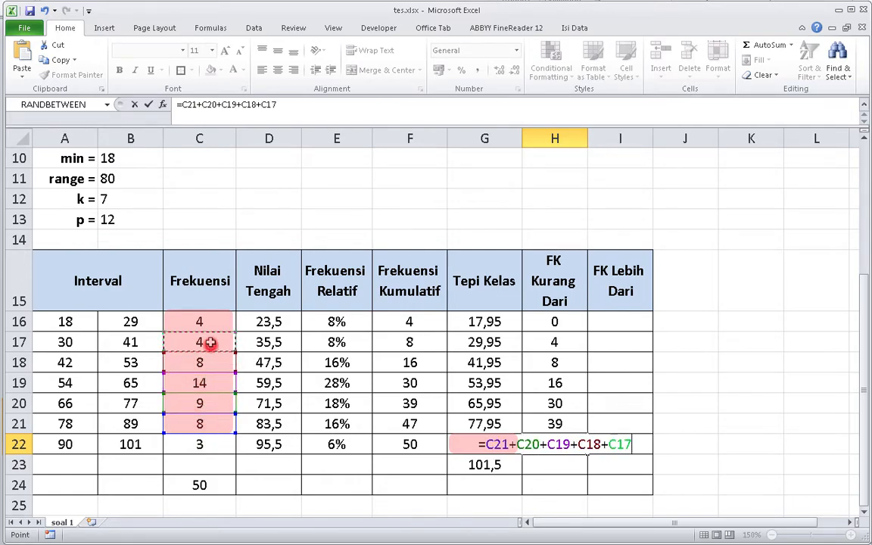
pyautogui.write('+')
pyautogui.click(214, 324)
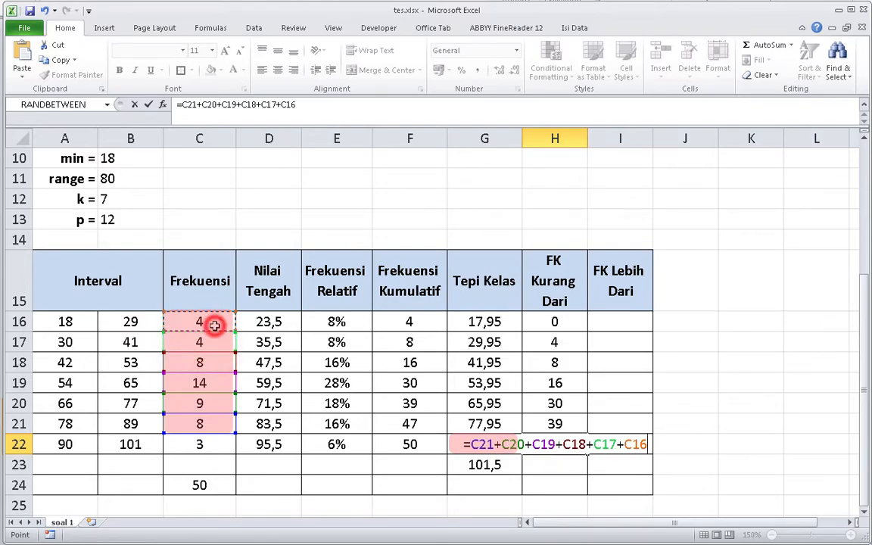
pyautogui.press('Return')
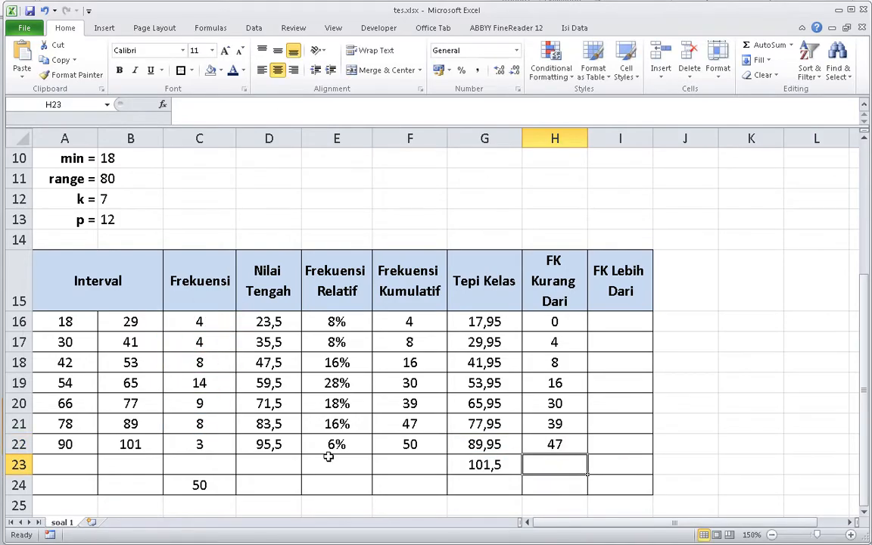
# Calculate the FK Kurang Dari value in H23 with the formula +C22+C21+C20+C19+C18+C17+C16
pyautogui.write('+')
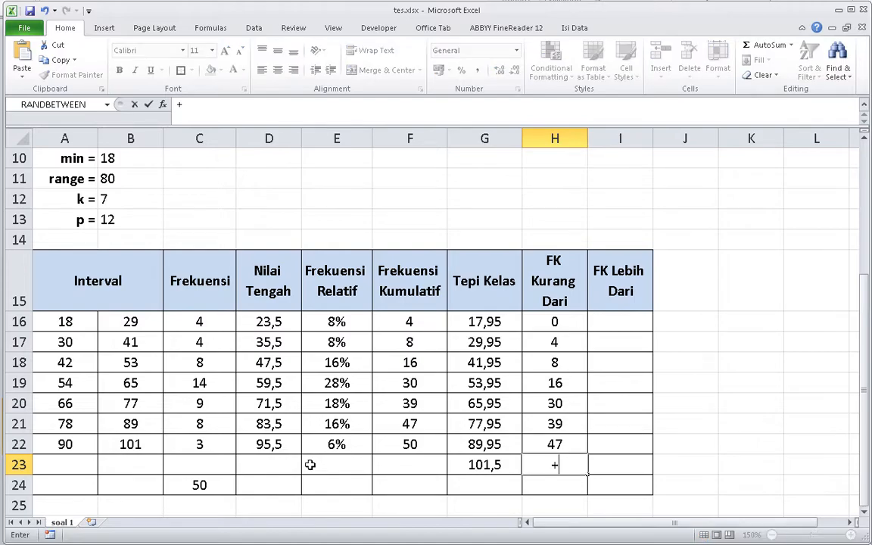
pyautogui.click(216, 445)
pyautogui.write('+')
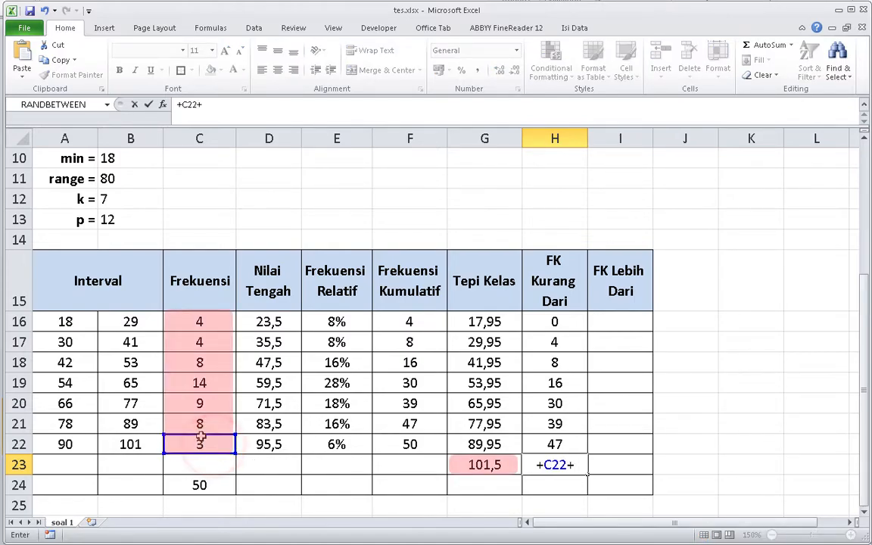
pyautogui.click(212, 425)
pyautogui.write('+')
pyautogui.click(222, 402)
pyautogui.write('+C20+')
pyautogui.click(206, 386)
pyautogui.write('+C20+C19+')
pyautogui.click(218, 361)
pyautogui.write('+C19+C18+')
pyautogui.click(216, 340)
pyautogui.write('+C18+C17+')
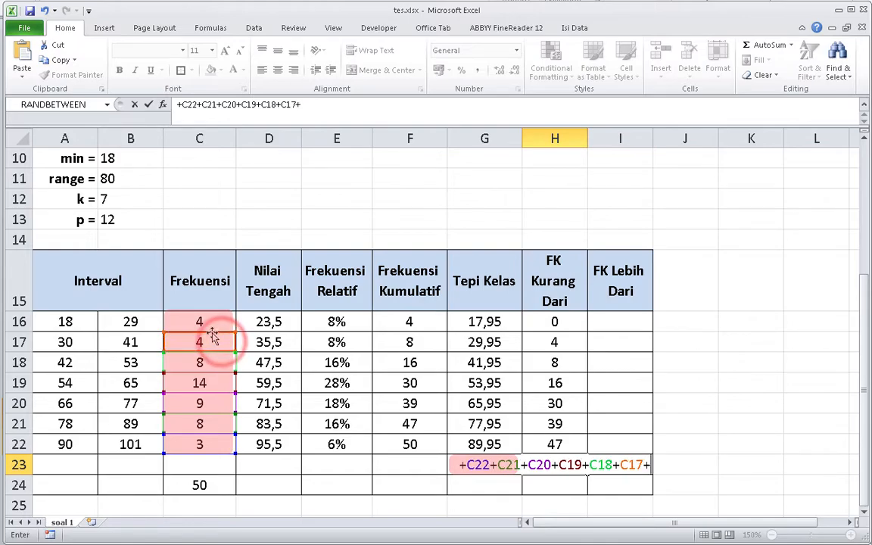
pyautogui.click(213, 323)
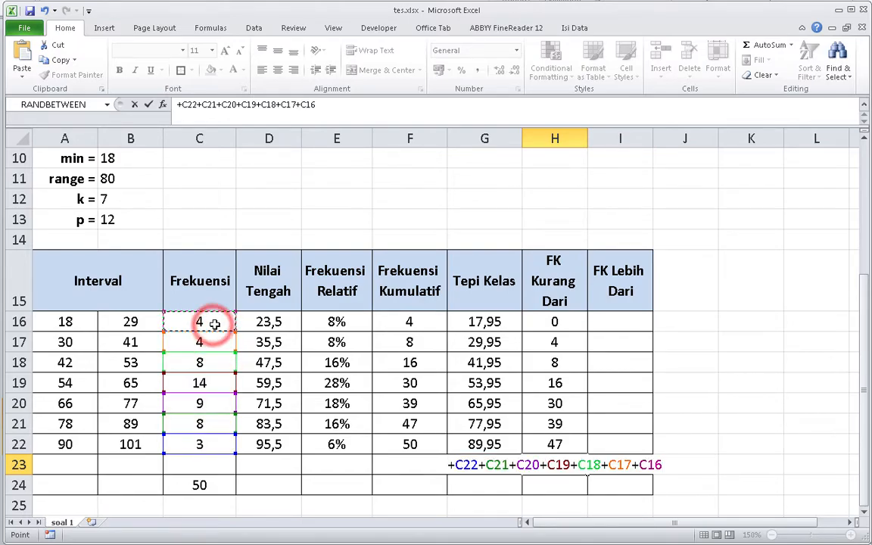
pyautogui.press('Return')
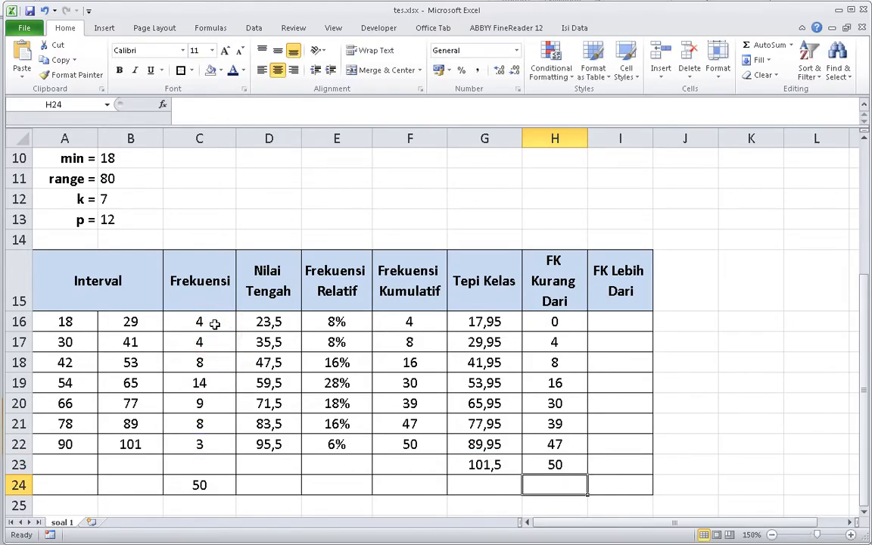
# Enter 0 as the FK Lebih Dari value in I23, beside the 101,5 class boundary
pyautogui.click(613, 473)
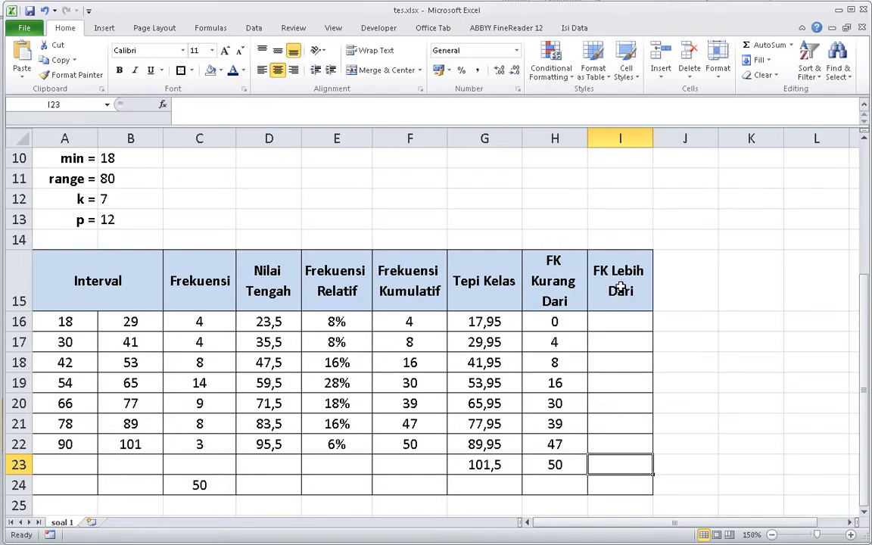
pyautogui.click(497, 468)
pyautogui.click(614, 467)
pyautogui.click(119, 444)
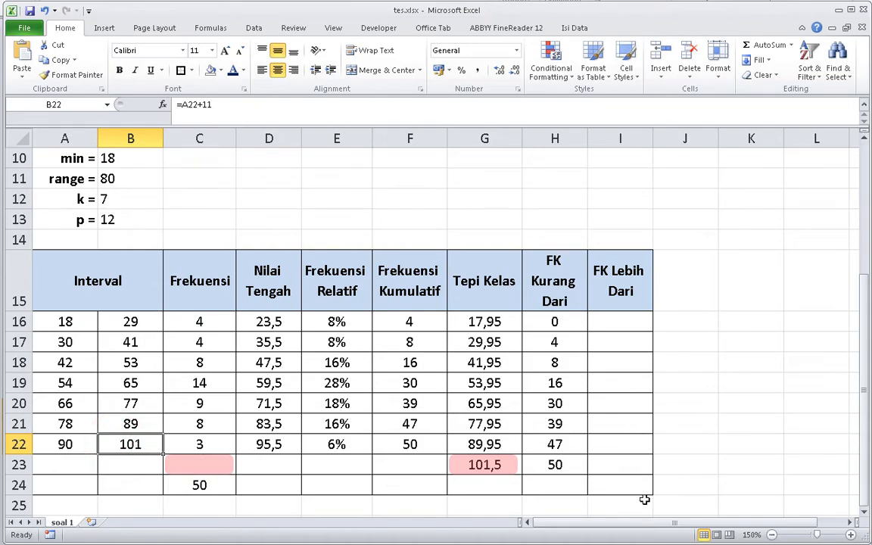
pyautogui.click(620, 470)
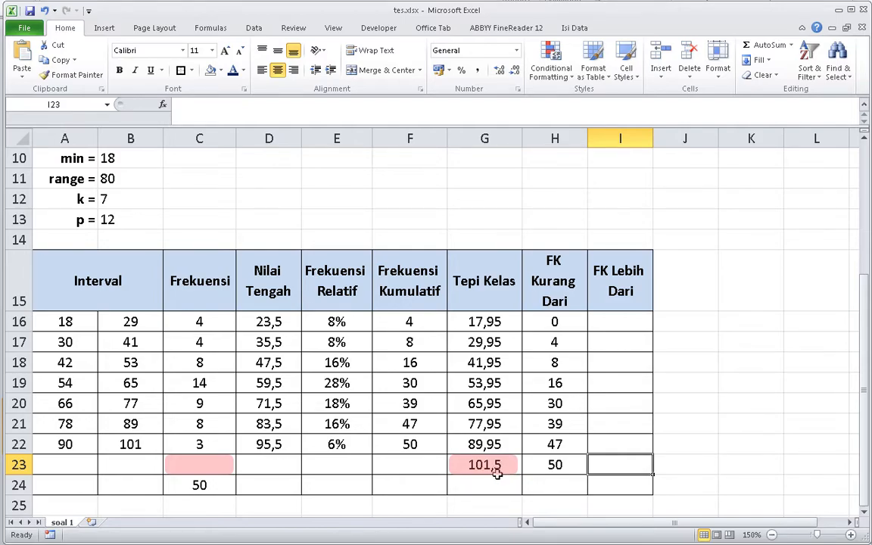
pyautogui.write('0')
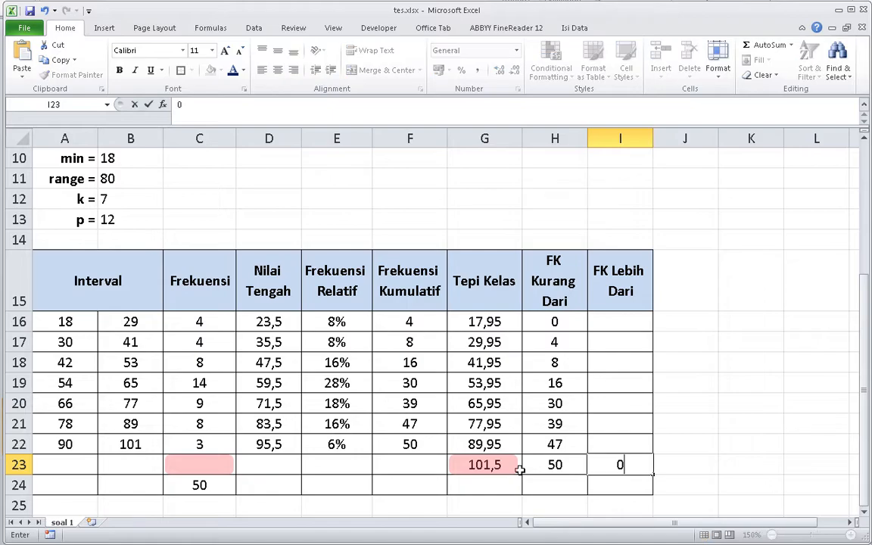
# Fill the FK Lebih Dari value in I22 with the formula =C22
pyautogui.click(618, 436)
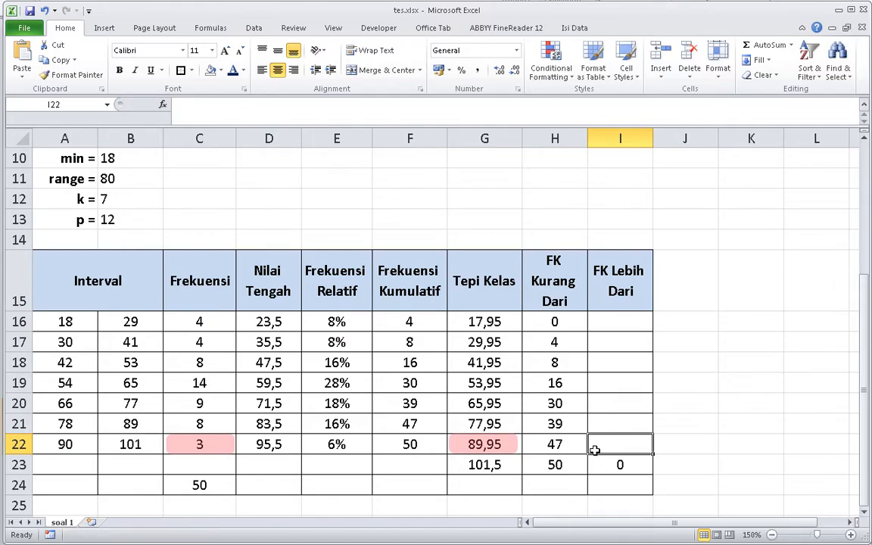
pyautogui.write('=')
pyautogui.click(511, 447)
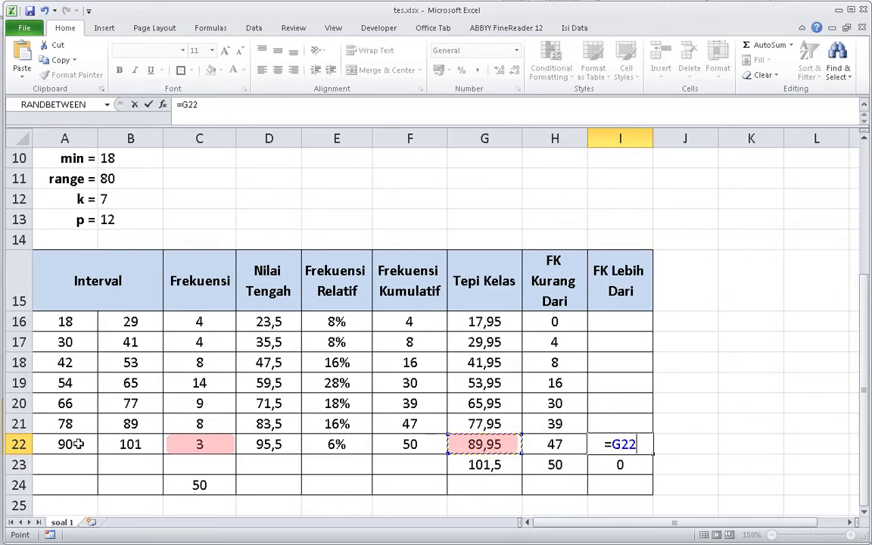
pyautogui.click(81, 445)
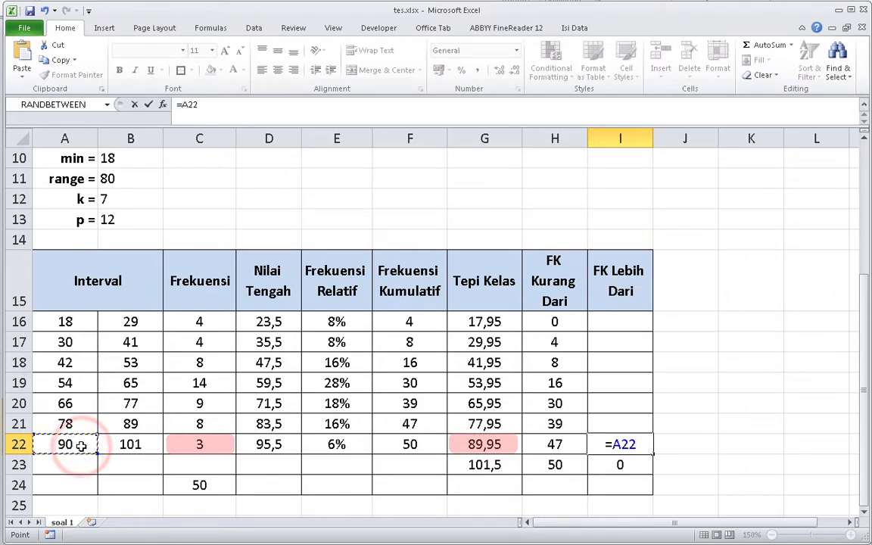
pyautogui.click(499, 447)
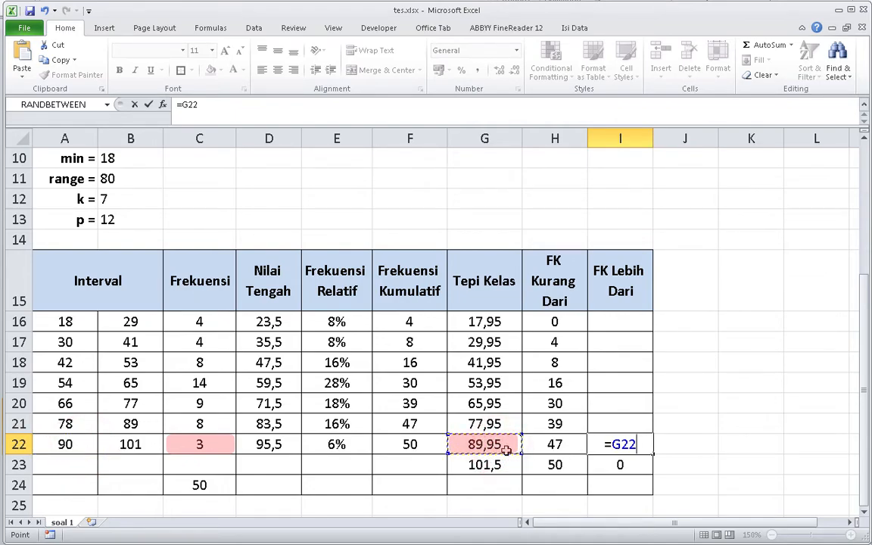
pyautogui.click(226, 444)
pyautogui.press('Return')
# Calculate the FK Lebih Dari value in I21 with the formula =C21+C22
pyautogui.press('Up')
pyautogui.press('Up')
pyautogui.write('=')
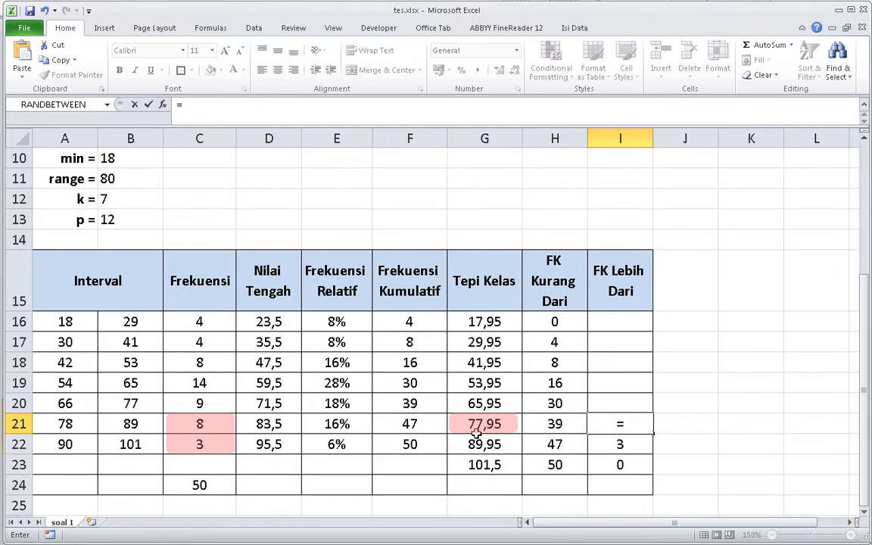
pyautogui.click(501, 420)
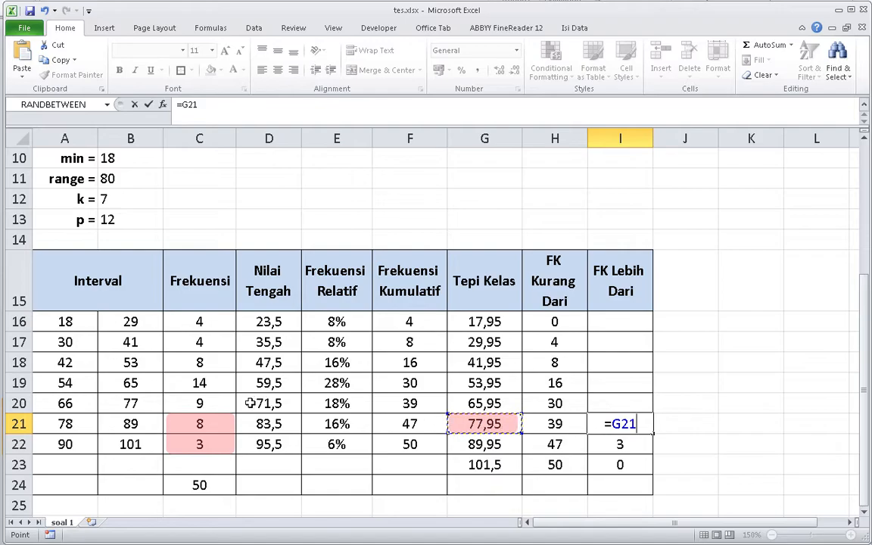
pyautogui.click(224, 423)
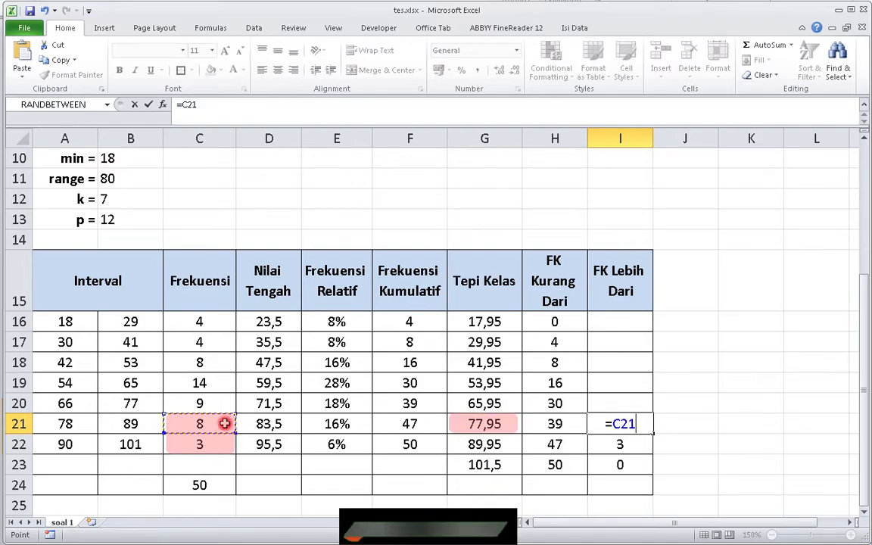
pyautogui.write('+')
pyautogui.click(209, 441)
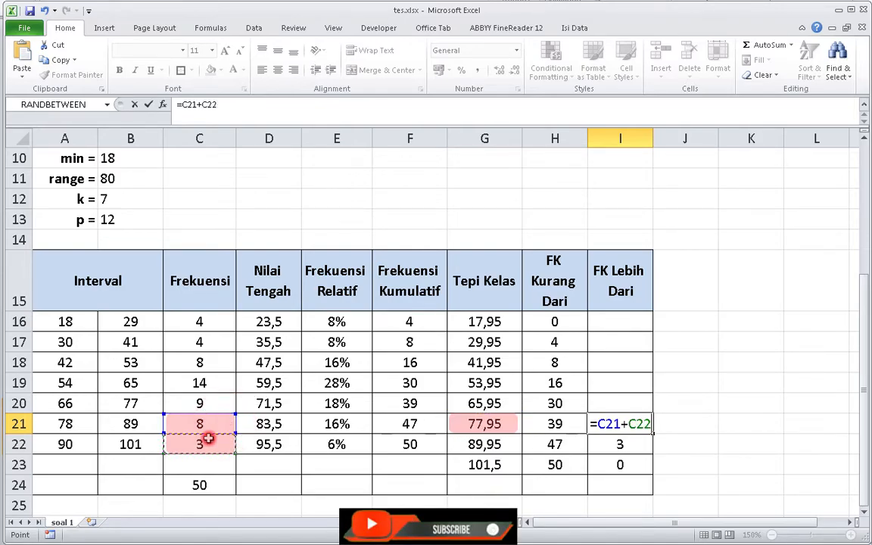
pyautogui.press('Return')
# Calculate the FK Lebih Dari value in I20 with the formula =C20+C21+C22
pyautogui.click(625, 401)
pyautogui.write('=')
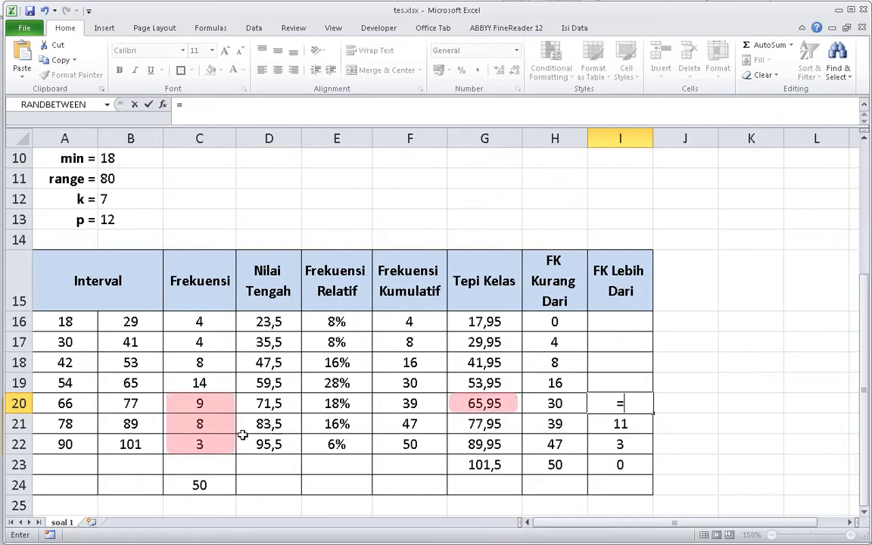
pyautogui.click(211, 407)
pyautogui.write('+')
pyautogui.click(206, 423)
pyautogui.write('+')
pyautogui.click(215, 446)
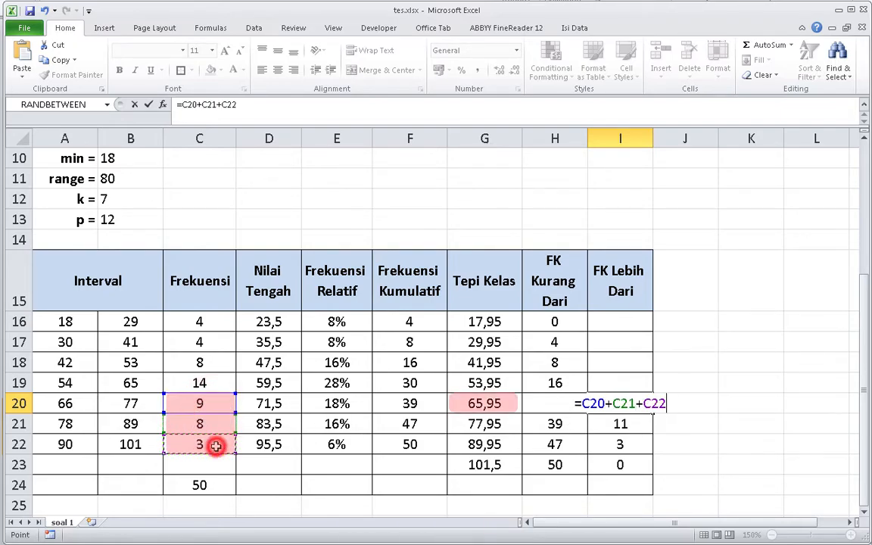
pyautogui.press('Return')
# Calculate the FK Lebih Dari value in I19 with the formula =C19+C20+C21+C22
pyautogui.click(628, 381)
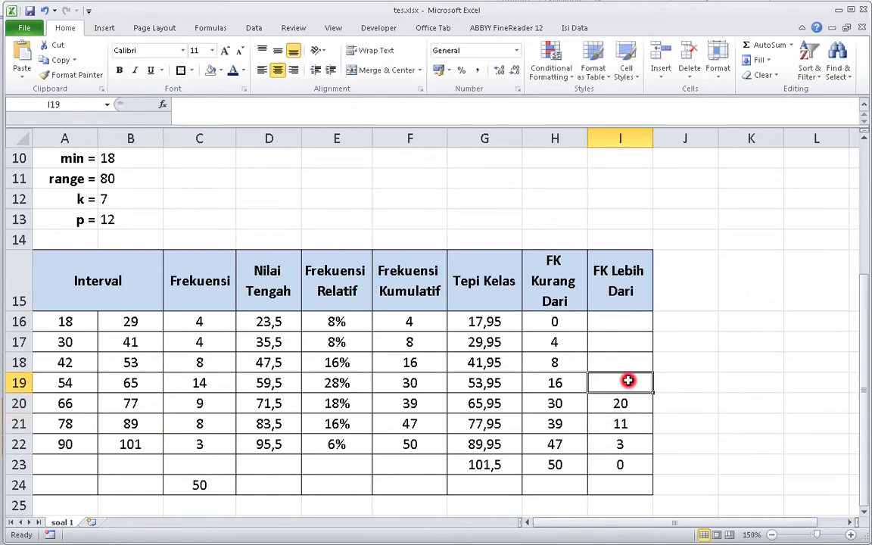
pyautogui.write('=')
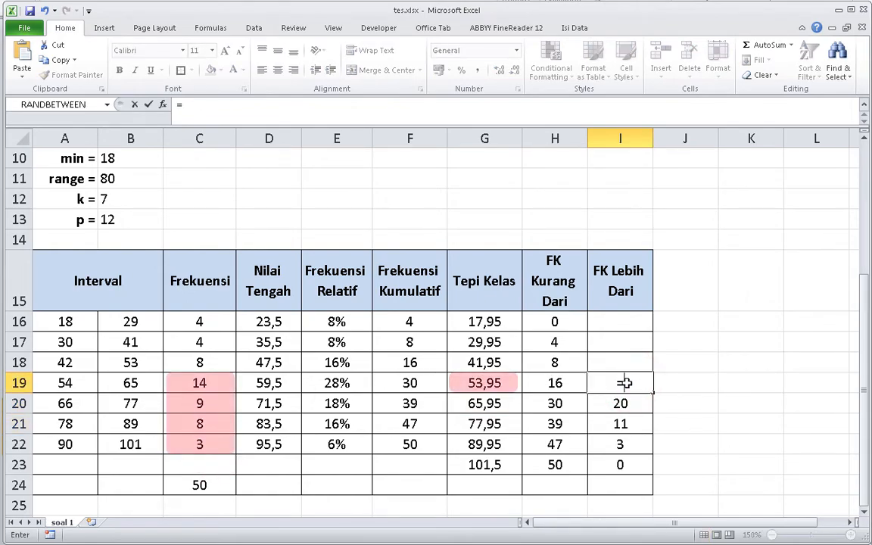
pyautogui.click(201, 386)
pyautogui.write('+')
pyautogui.click(202, 401)
pyautogui.write('+')
pyautogui.click(210, 423)
pyautogui.write('+')
pyautogui.click(215, 441)
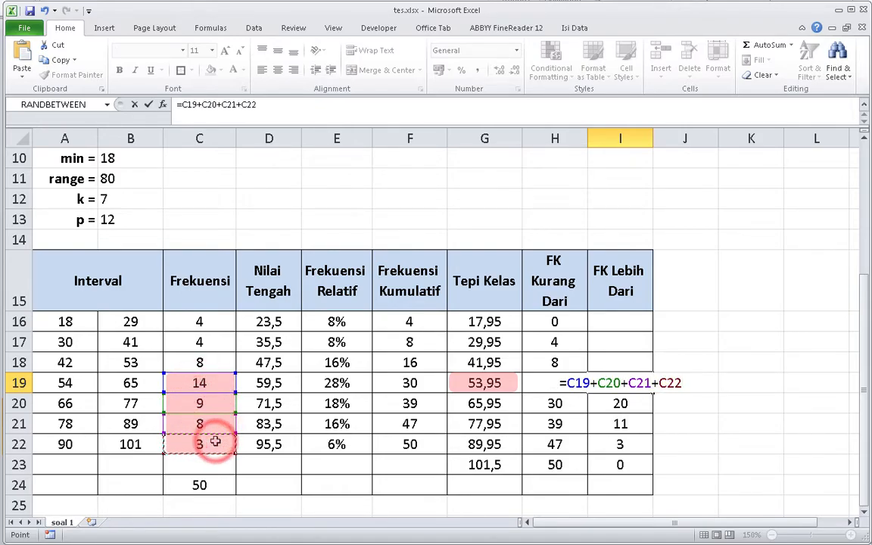
pyautogui.press('Return')
# Calculate the FK Lebih Dari value in I18 with the formula =C18+C19+C20+C21+C22
pyautogui.click(633, 363)
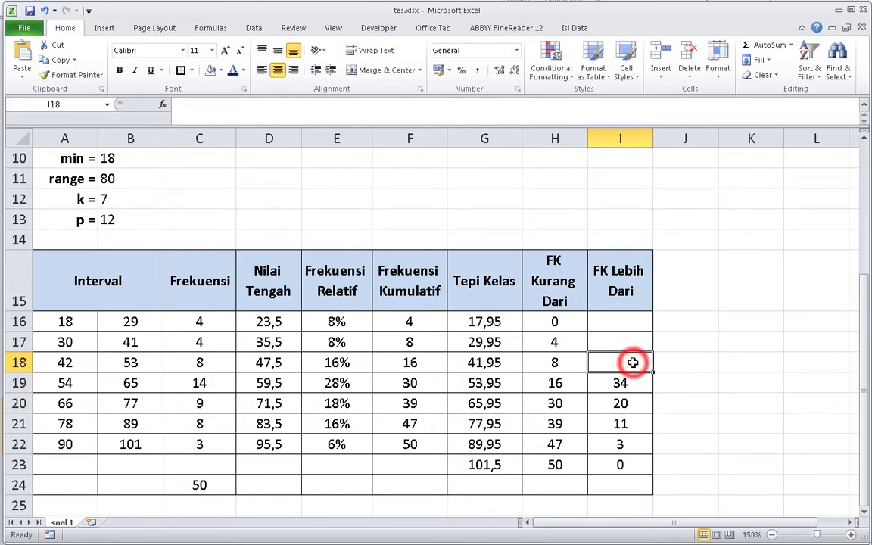
pyautogui.write('=')
pyautogui.click(211, 363)
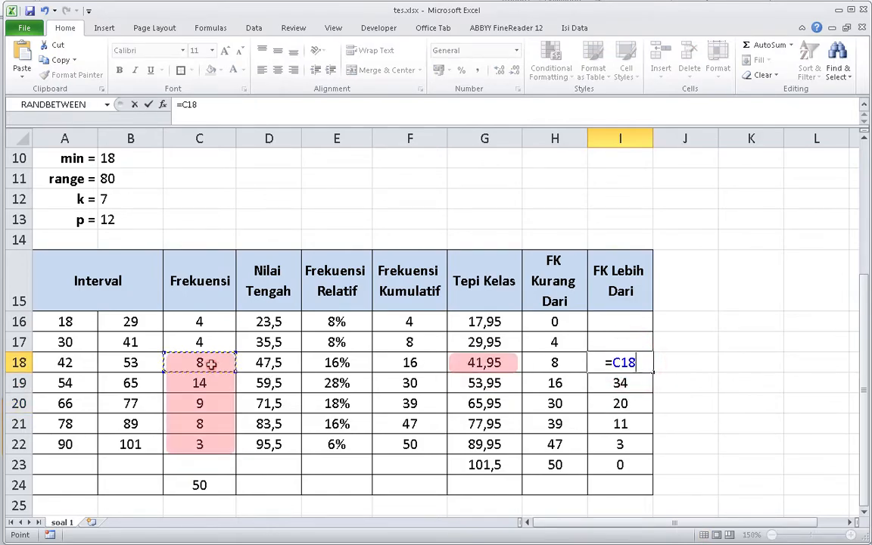
pyautogui.write('+')
pyautogui.click(211, 387)
pyautogui.write('+')
pyautogui.click(216, 402)
pyautogui.write('+')
pyautogui.click(224, 425)
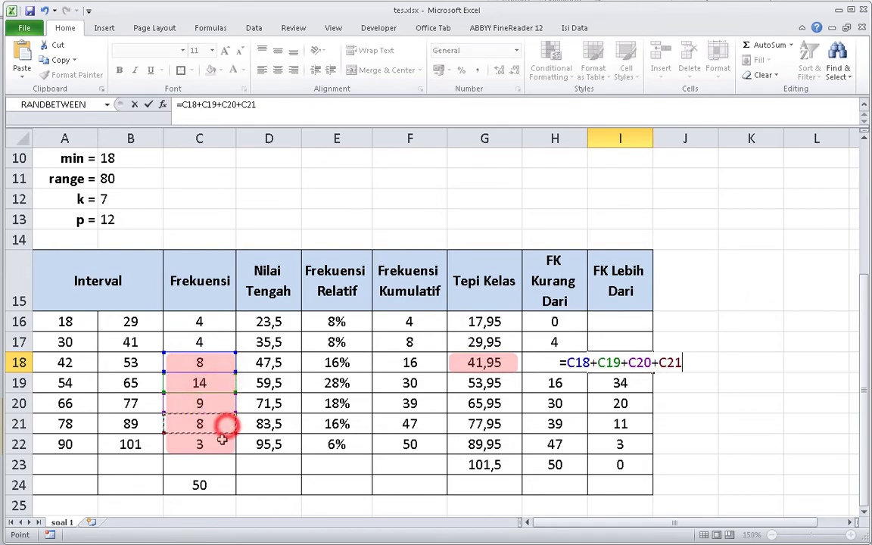
pyautogui.write('+')
pyautogui.click(219, 442)
pyautogui.write('+')
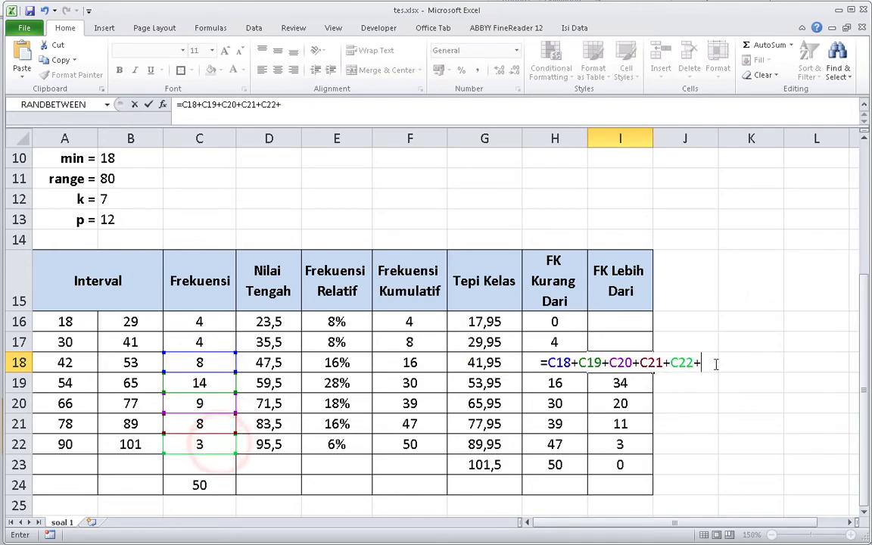
pyautogui.press('BackSpace')
pyautogui.press('Return')
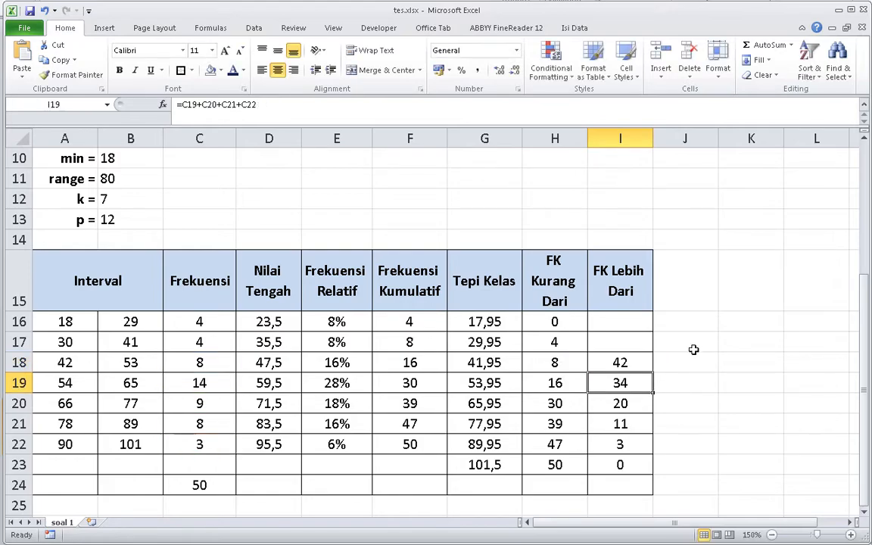
# Calculate the FK Lebih Dari value in I17 with the formula +C17+C18+C19+C20+C21+C22
pyautogui.click(643, 342)
pyautogui.write('+')
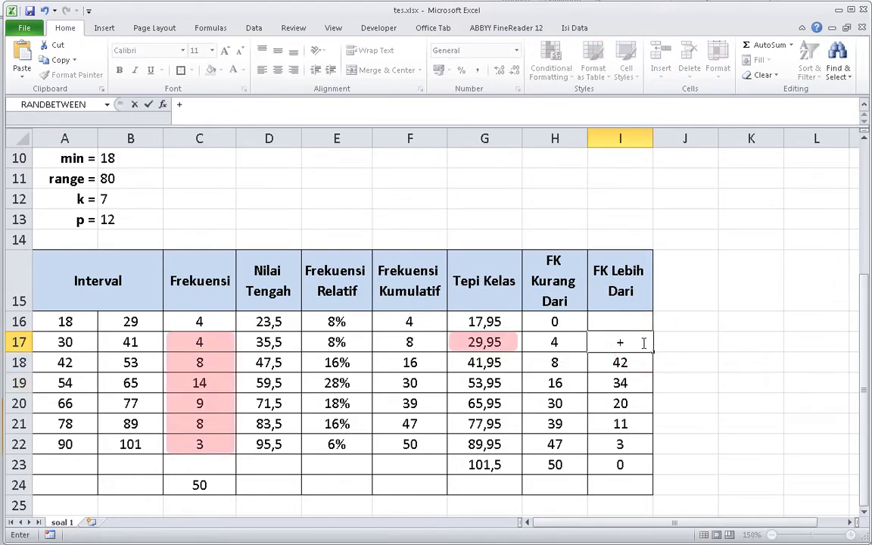
pyautogui.click(217, 345)
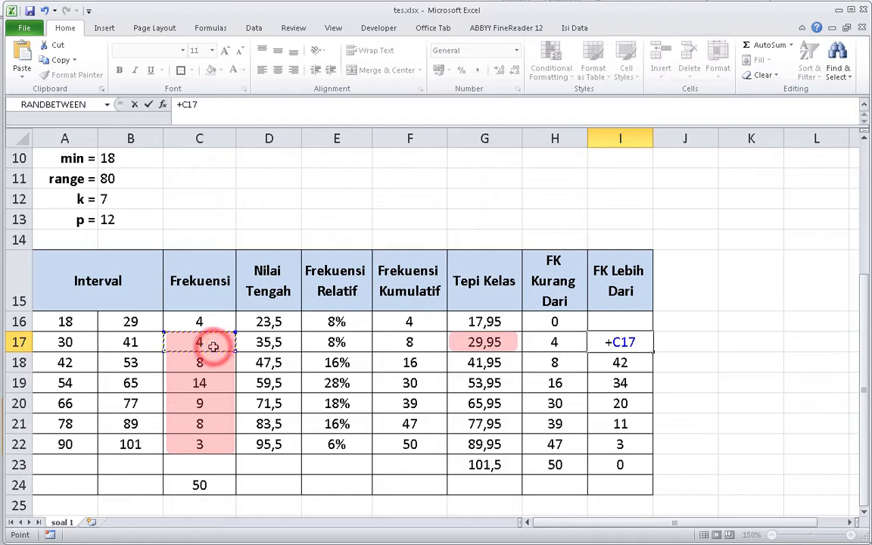
pyautogui.write('+')
pyautogui.click(202, 362)
pyautogui.write('+')
pyautogui.click(201, 383)
pyautogui.write('+')
pyautogui.click(210, 404)
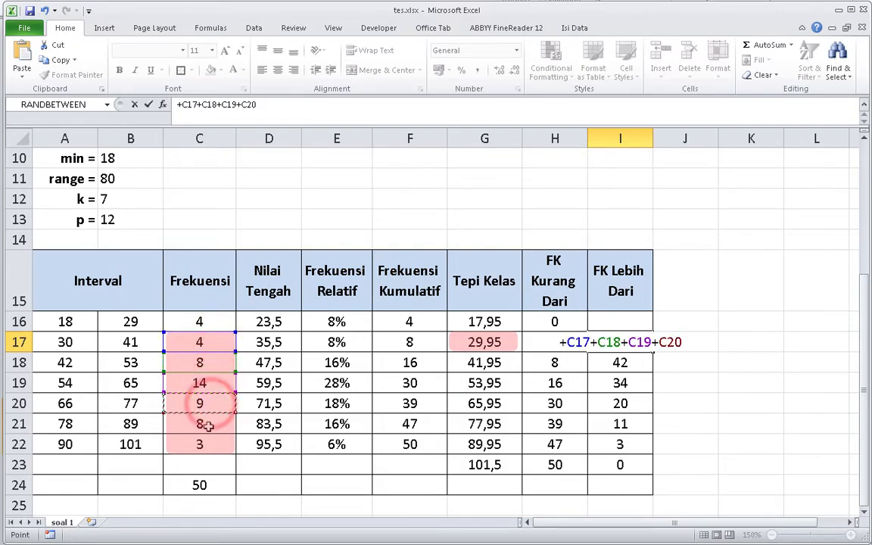
pyautogui.write('+')
pyautogui.click(211, 421)
pyautogui.write('+')
pyautogui.click(216, 447)
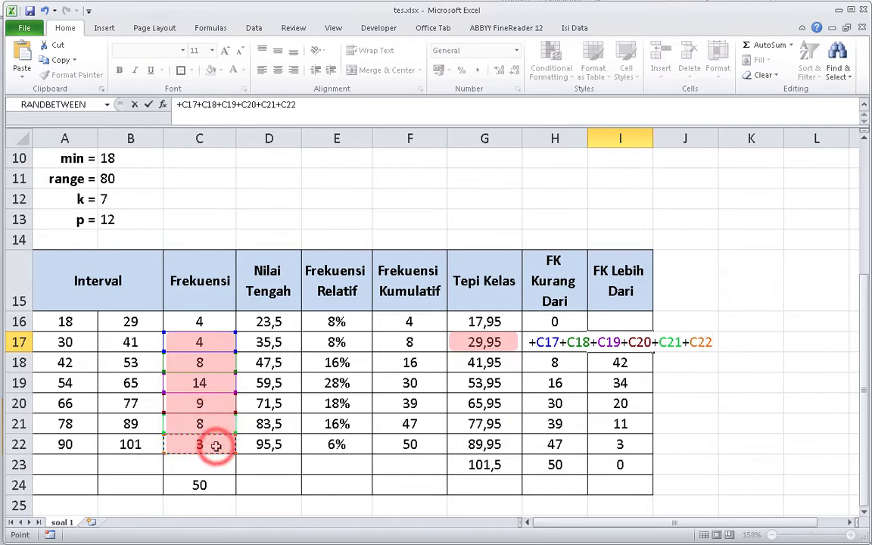
pyautogui.press('Return')
# Calculate the FK Lebih Dari value in I16 with the formula =C16+C17+C18+C19+C20+C21+C22
pyautogui.click(605, 326)
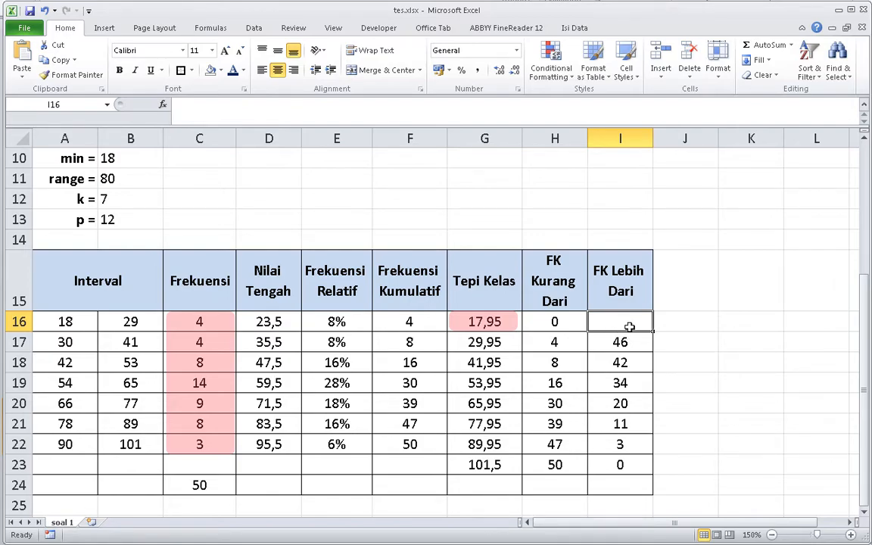
pyautogui.write('=')
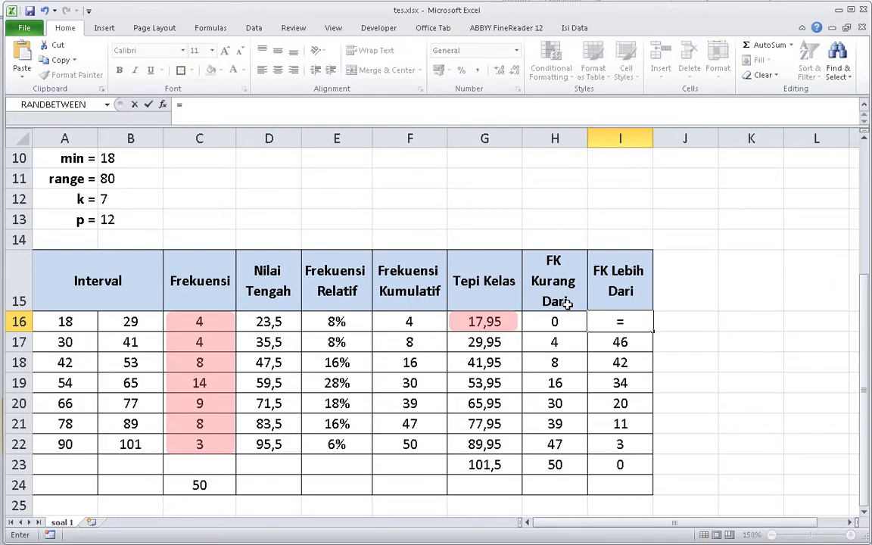
pyautogui.click(211, 325)
pyautogui.write('+')
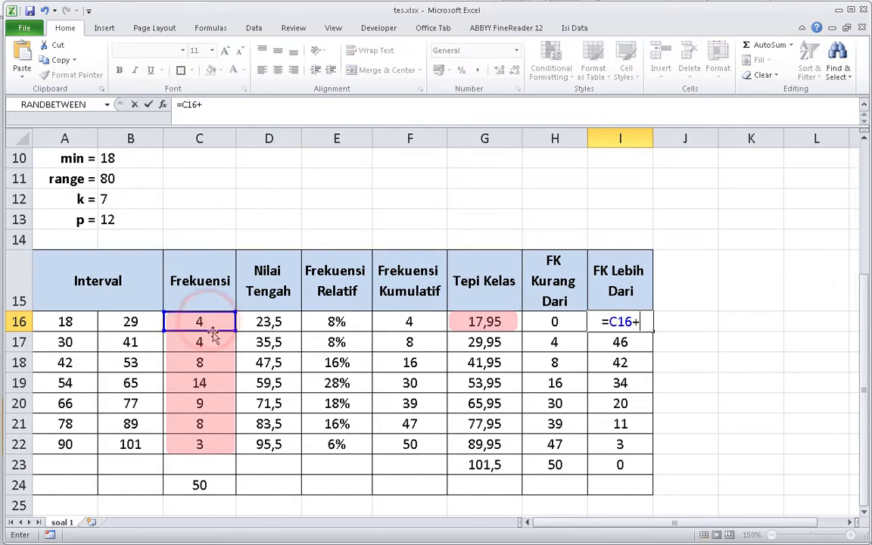
pyautogui.click(213, 340)
pyautogui.write('+')
pyautogui.click(215, 361)
pyautogui.write('+')
pyautogui.click(219, 383)
pyautogui.write('+')
pyautogui.click(219, 407)
pyautogui.write('+')
pyautogui.click(220, 428)
pyautogui.write('+')
pyautogui.click(221, 444)
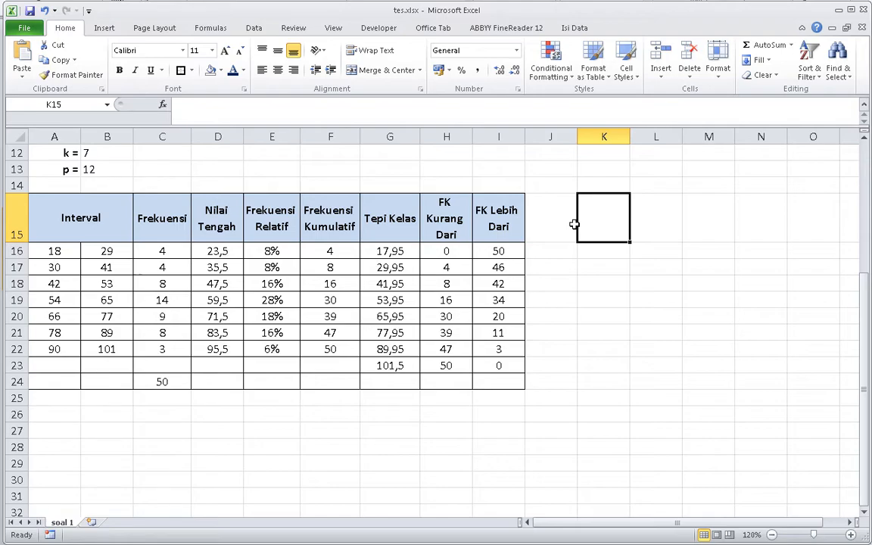
# Insert an empty 2-D clustered column chart and fit it beside the frequency table, across columns J to O and rows 15 to 24
pyautogui.click(104, 28)
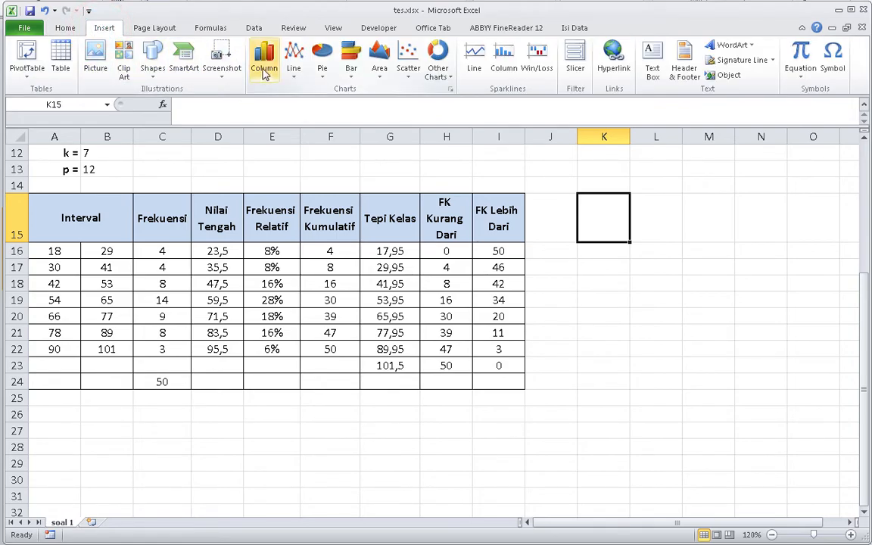
pyautogui.click(264, 60)
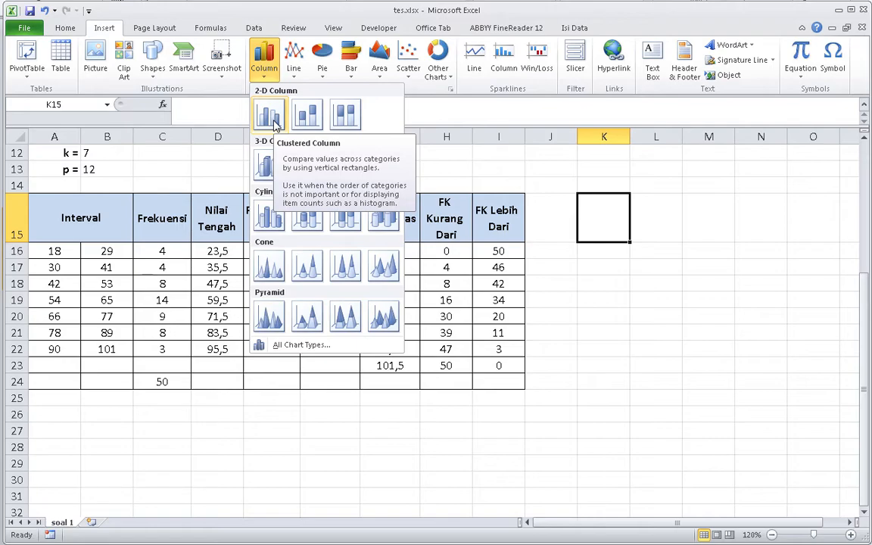
pyautogui.click(272, 120)
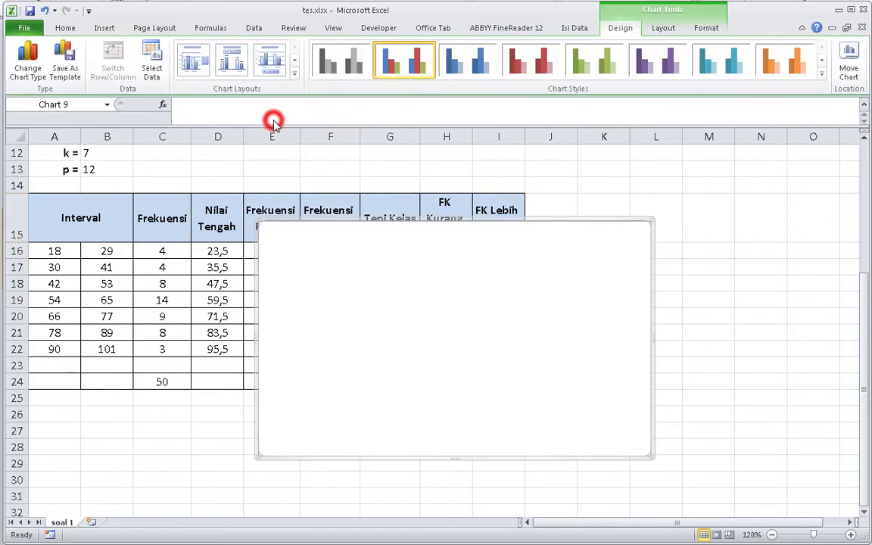
pyautogui.moveTo(337, 231); pyautogui.dragTo(538, 219)
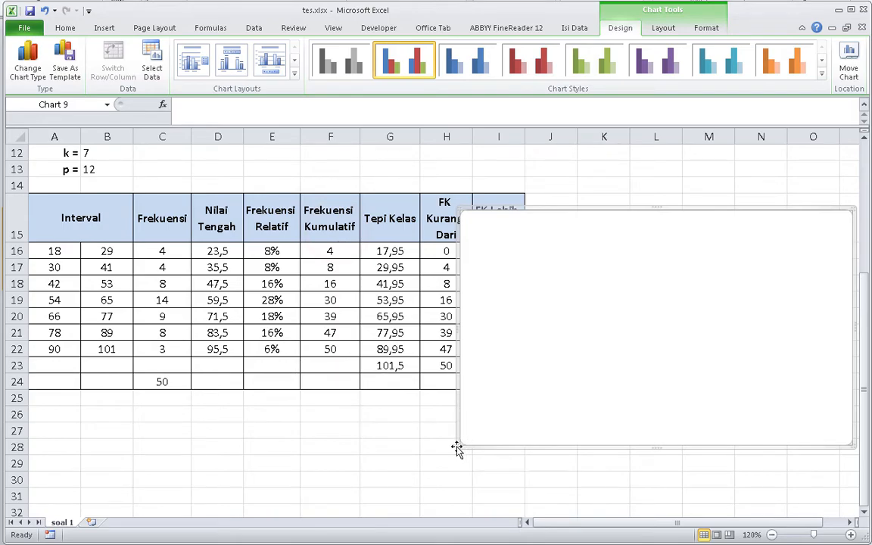
pyautogui.moveTo(459, 445); pyautogui.dragTo(522, 409)
pyautogui.moveTo(675, 236); pyautogui.dragTo(688, 215)
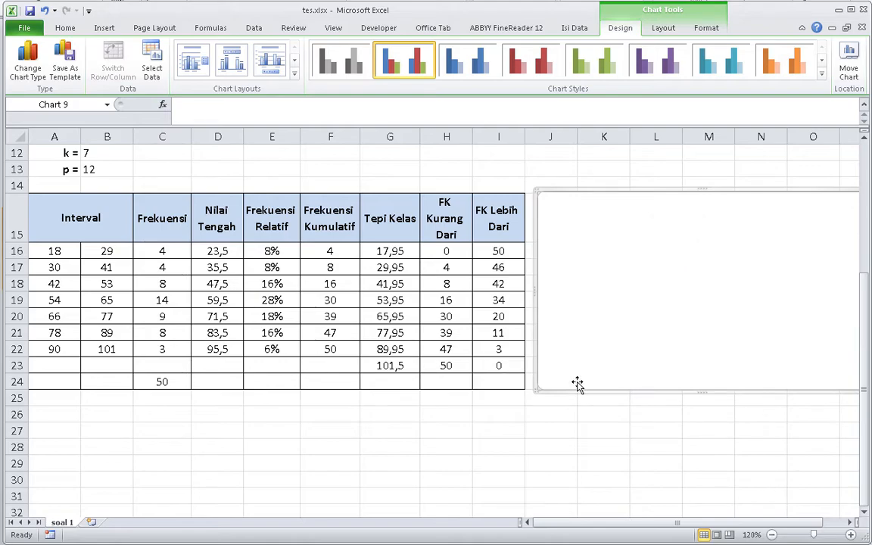
pyautogui.moveTo(534, 390); pyautogui.dragTo(551, 379)
pyautogui.moveTo(619, 288); pyautogui.dragTo(609, 348)
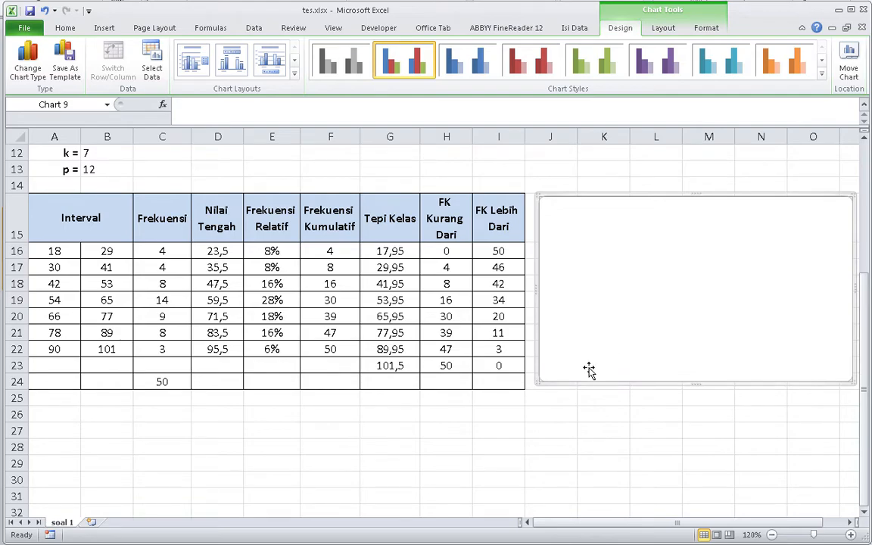
# Add a data series to the column chart with C15 as its name and C16:C22 as its values
pyautogui.click(152, 68)
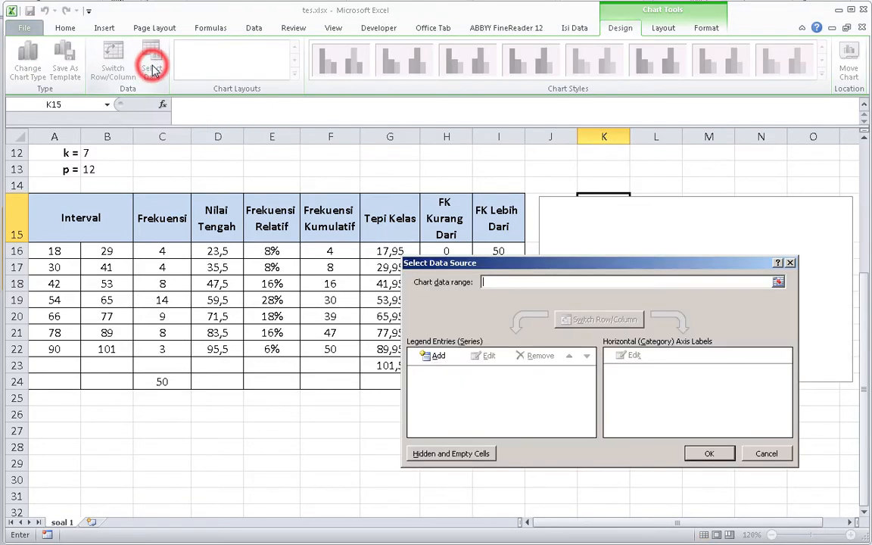
pyautogui.click(431, 356)
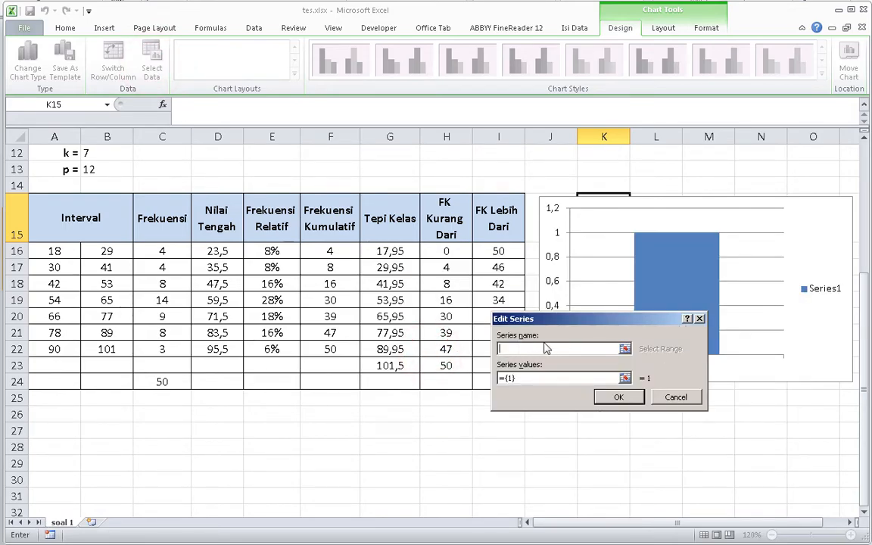
pyautogui.click(179, 217)
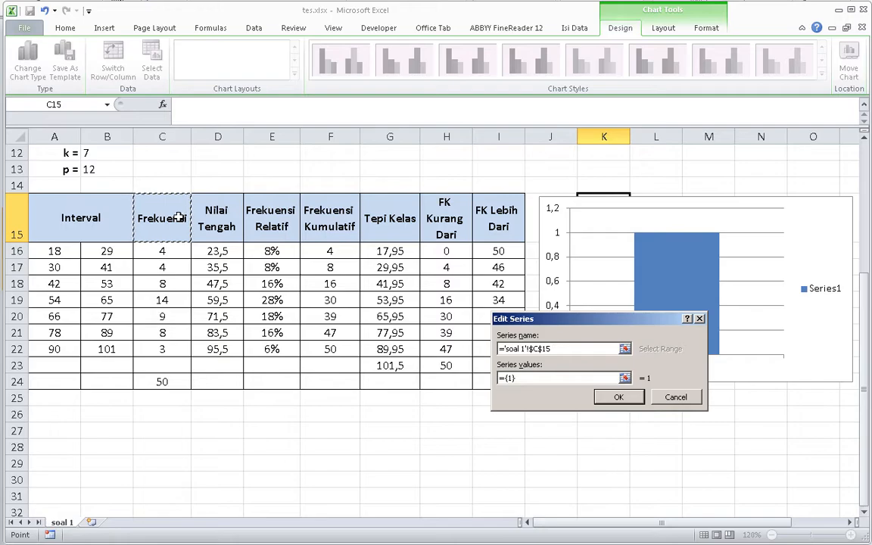
pyautogui.click(537, 379)
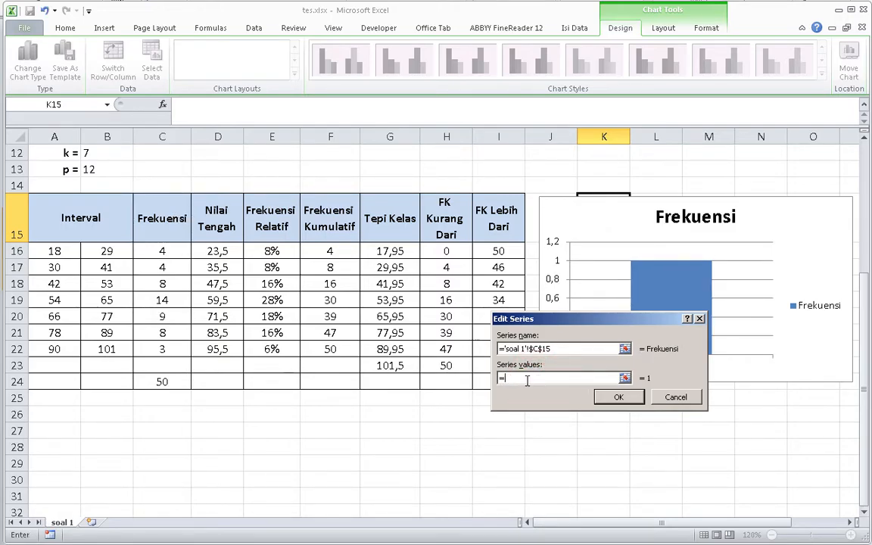
pyautogui.click(167, 250)
pyautogui.moveTo(166, 251); pyautogui.dragTo(180, 348)
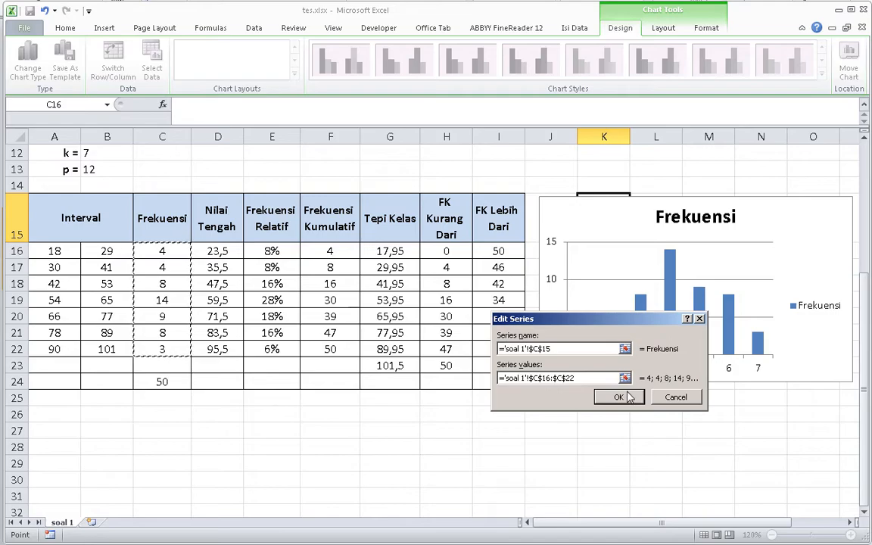
pyautogui.click(627, 397)
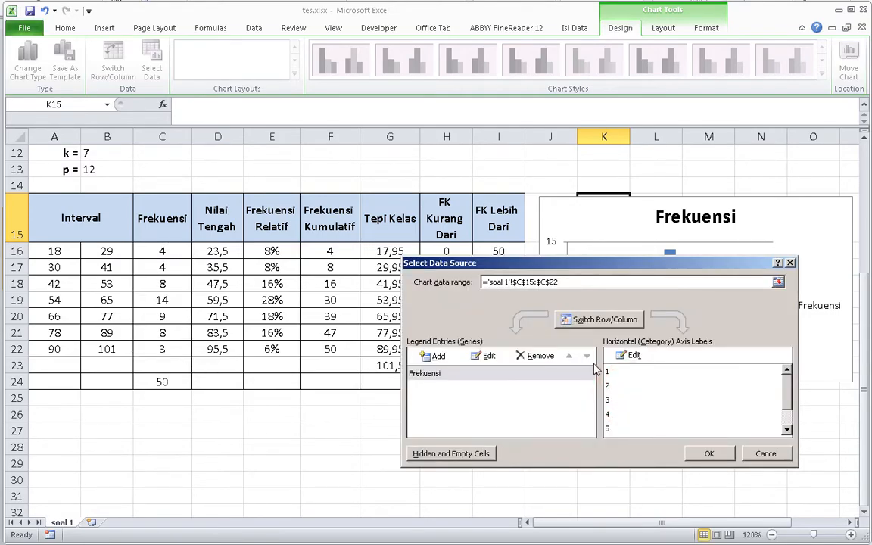
# Set the column chart's horizontal axis labels to the Nilai Tengah values in D16:D22 and accept the data source
pyautogui.click(632, 356)
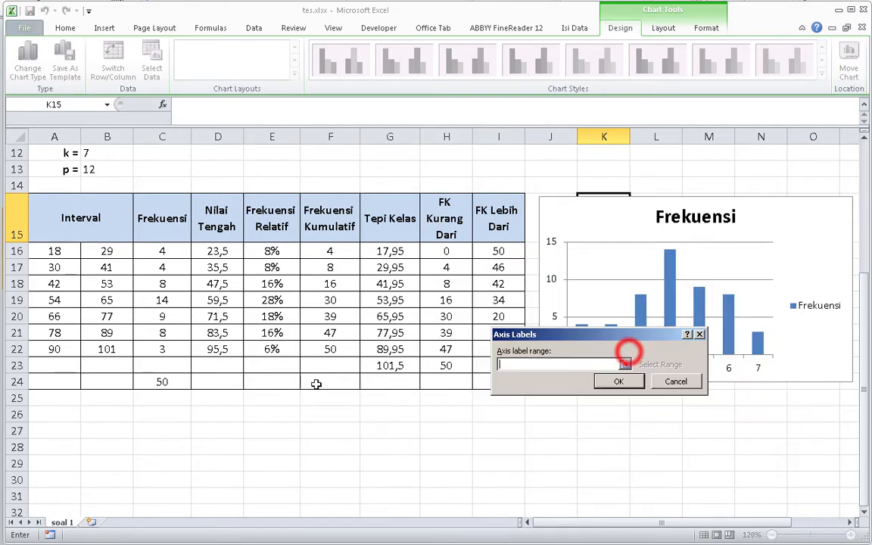
pyautogui.moveTo(231, 252); pyautogui.dragTo(231, 348)
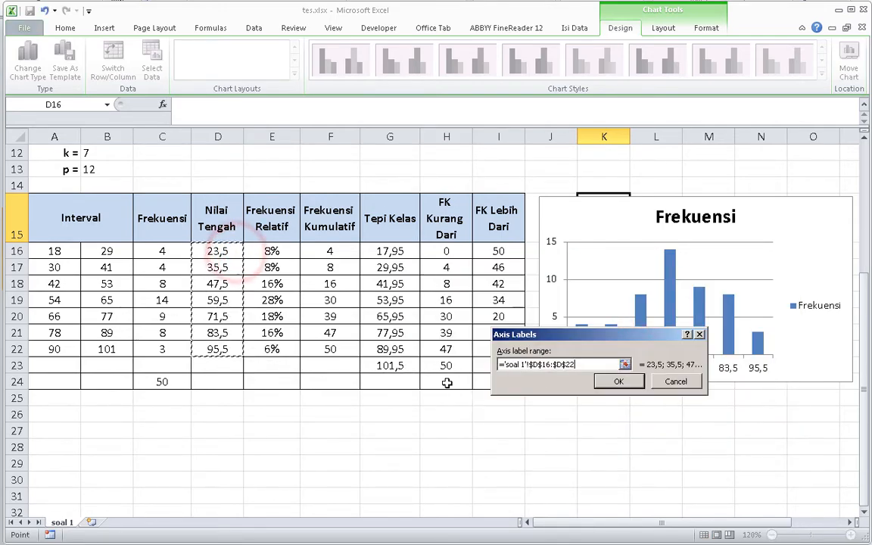
pyautogui.click(619, 382)
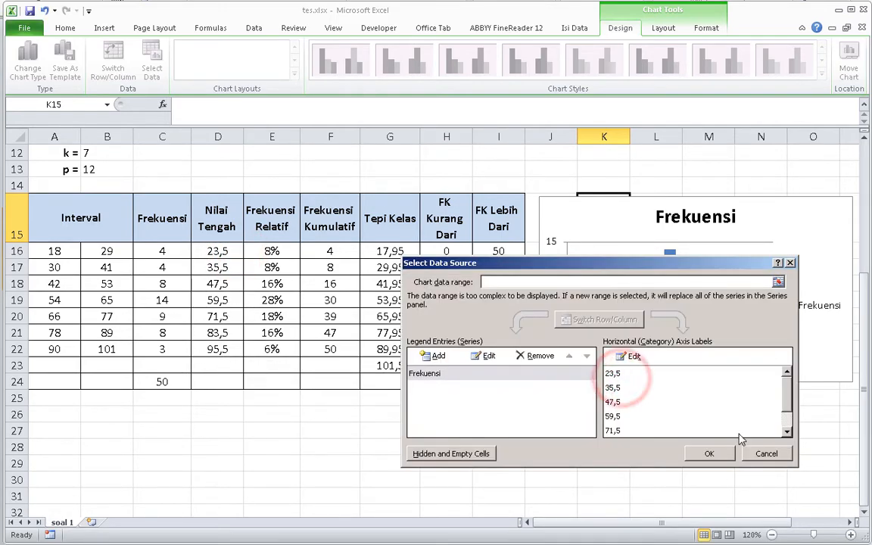
pyautogui.click(722, 452)
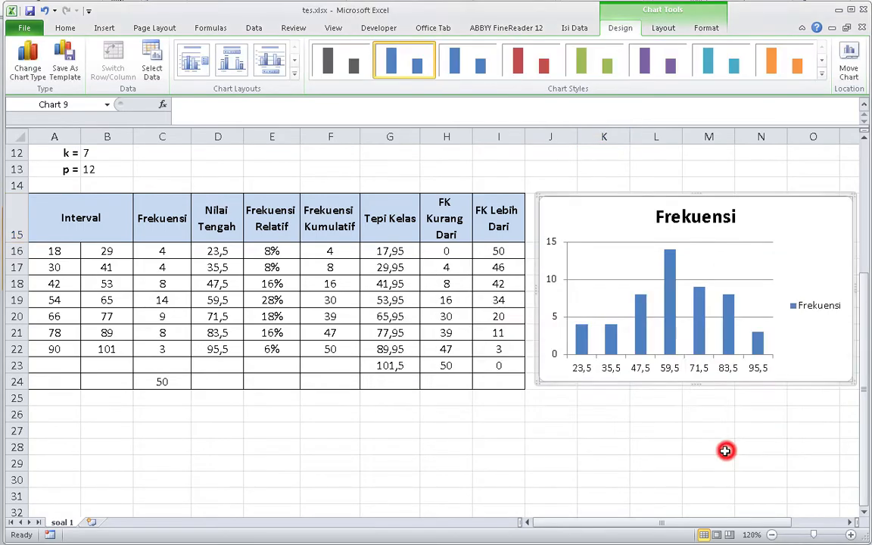
# Delete the legend and the Frekuensi title from the column chart
pyautogui.click(833, 309)
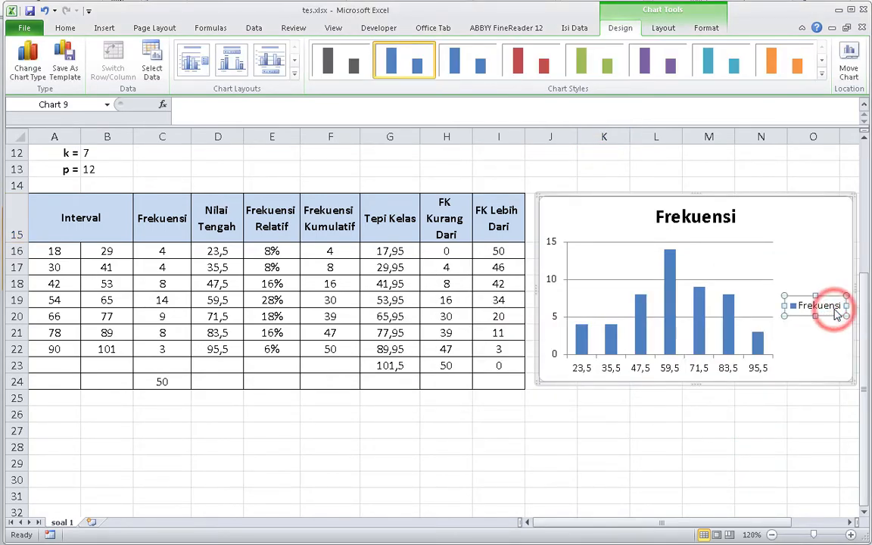
pyautogui.press('Delete')
pyautogui.click(731, 220)
pyautogui.press('Delete')
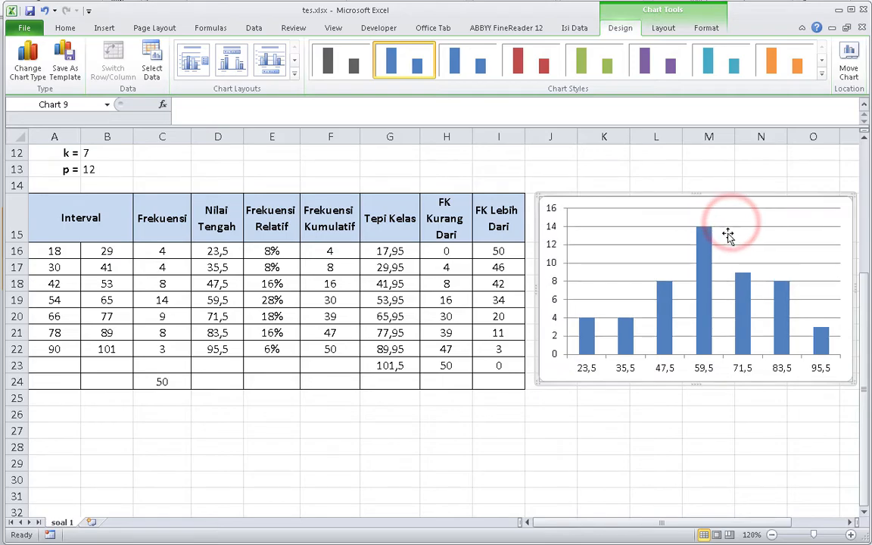
# Set the gap width of the column chart's Frekuensi series to 0% so the bars form a histogram
pyautogui.click(711, 323)
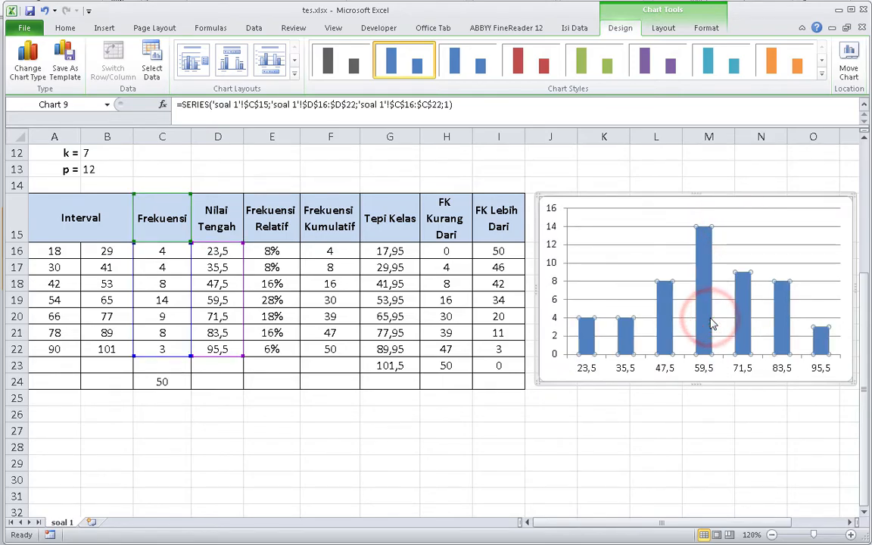
pyautogui.rightClick(711, 323)
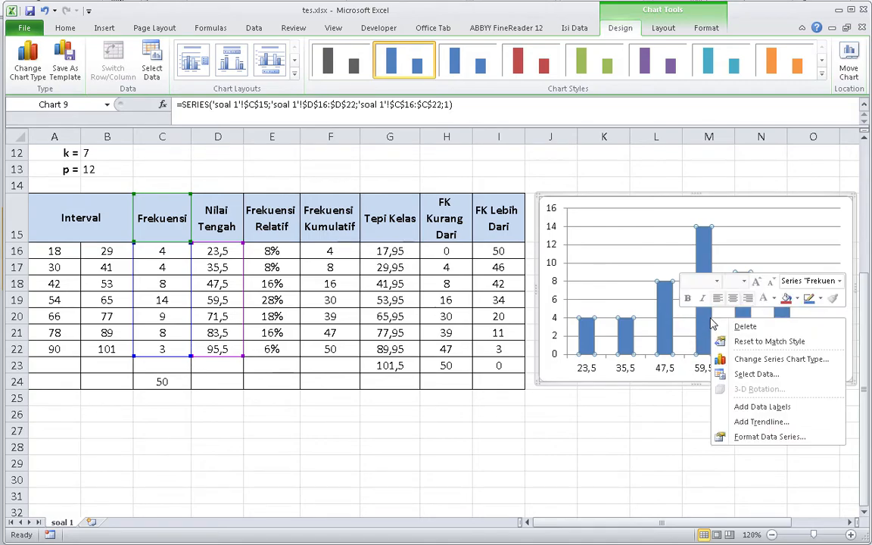
pyautogui.click(784, 442)
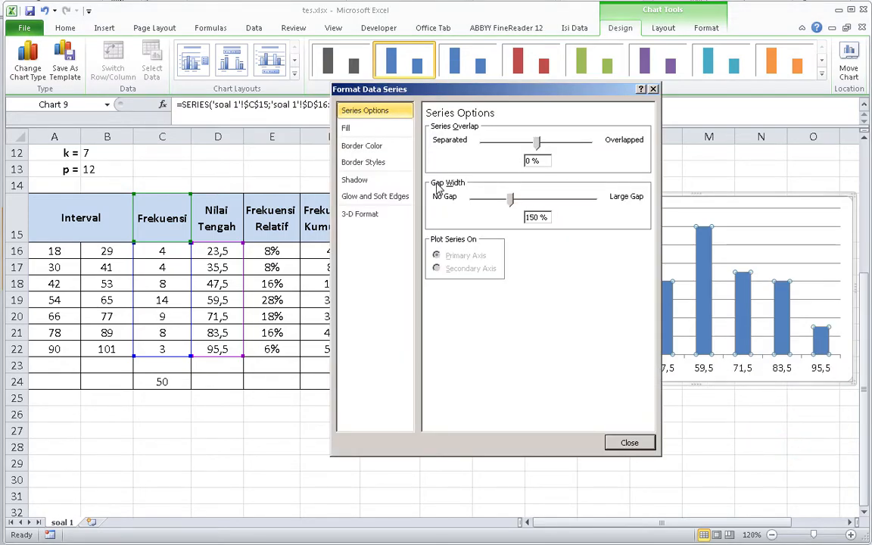
pyautogui.click(389, 111)
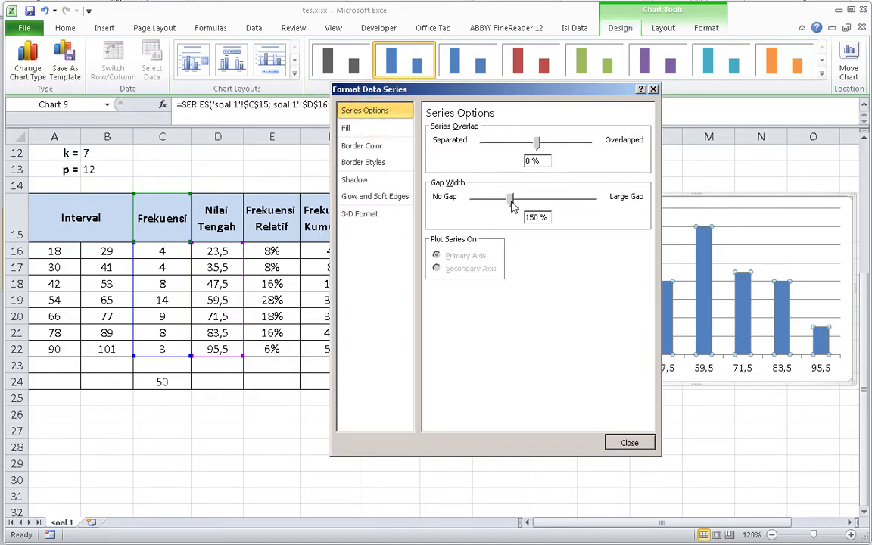
pyautogui.moveTo(513, 203); pyautogui.dragTo(473, 198)
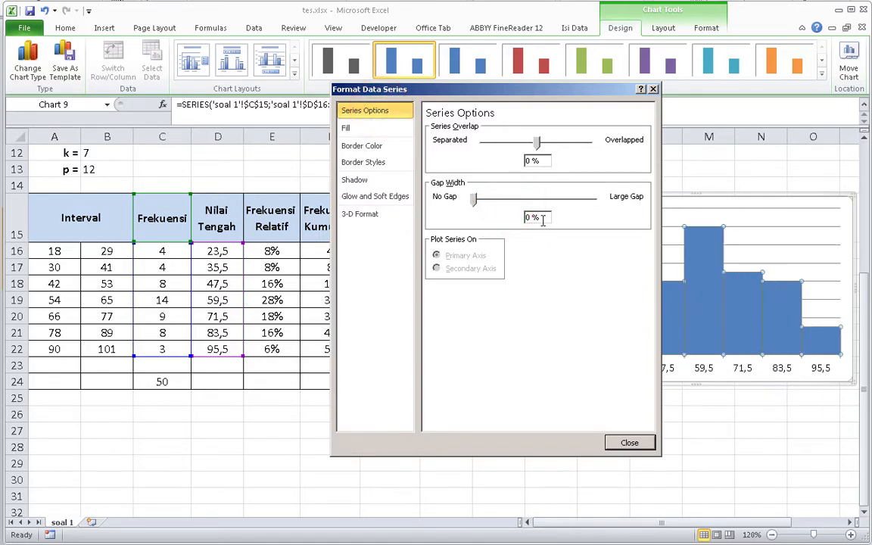
pyautogui.click(647, 444)
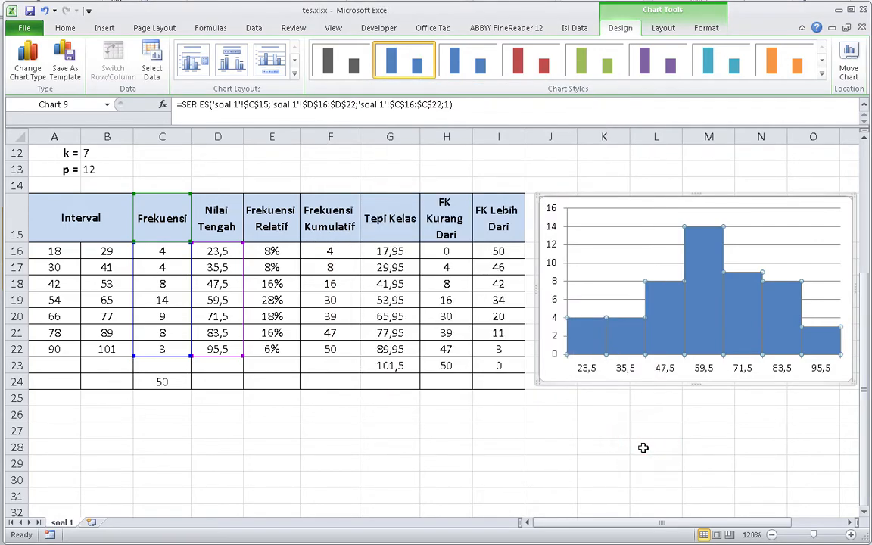
# Apply the purple chart style with a black background to the histogram and deselect the chart
pyautogui.click(820, 73)
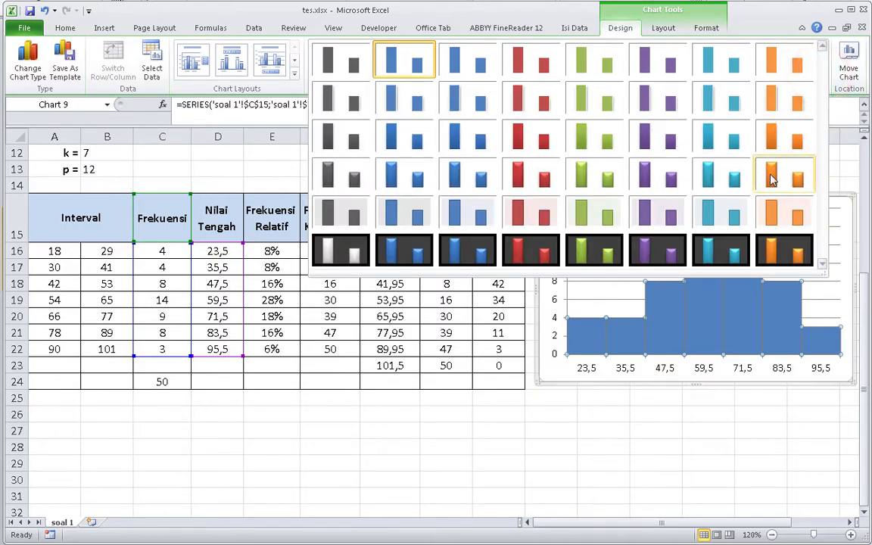
pyautogui.click(657, 242)
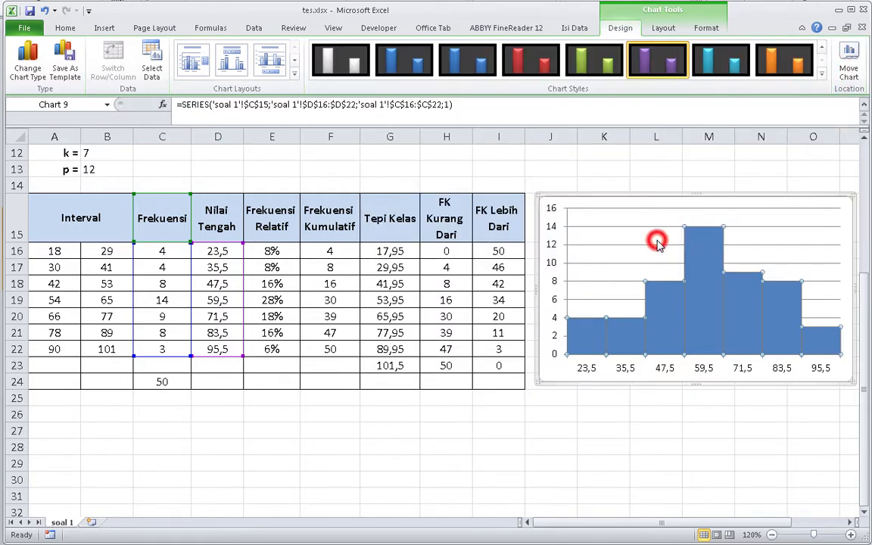
pyautogui.click(637, 411)
pyautogui.moveTo(575, 347)
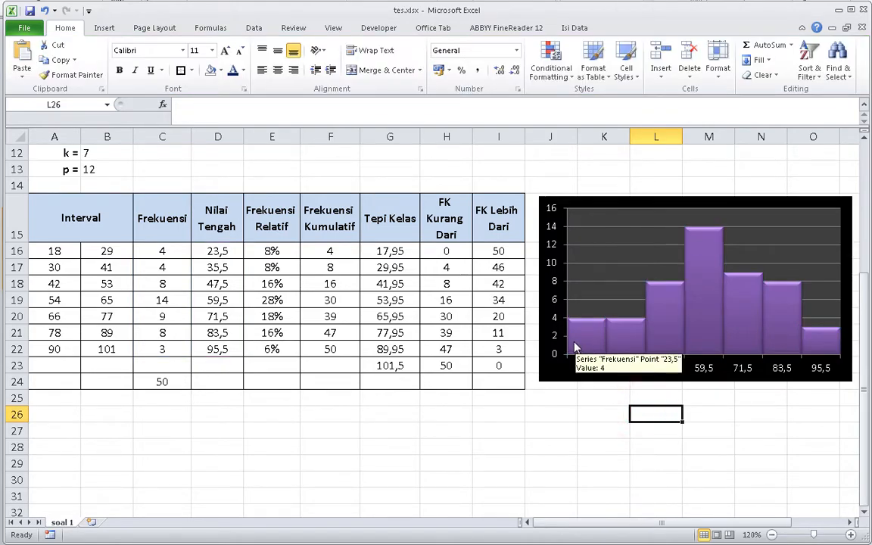
# Insert an empty 2-D line chart with markers, shrink it and place it below the table, starting at column A, rows 25 to 36
pyautogui.click(863, 512)
pyautogui.click(863, 512)
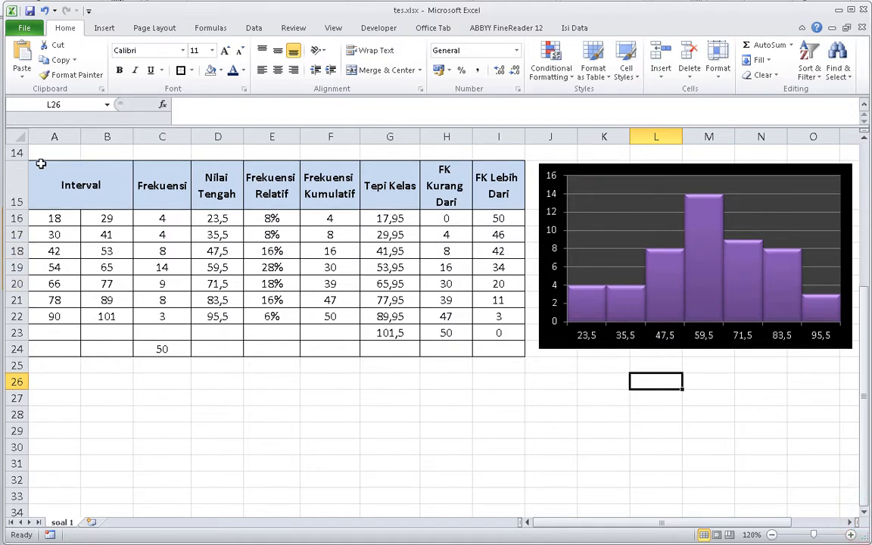
pyautogui.click(99, 29)
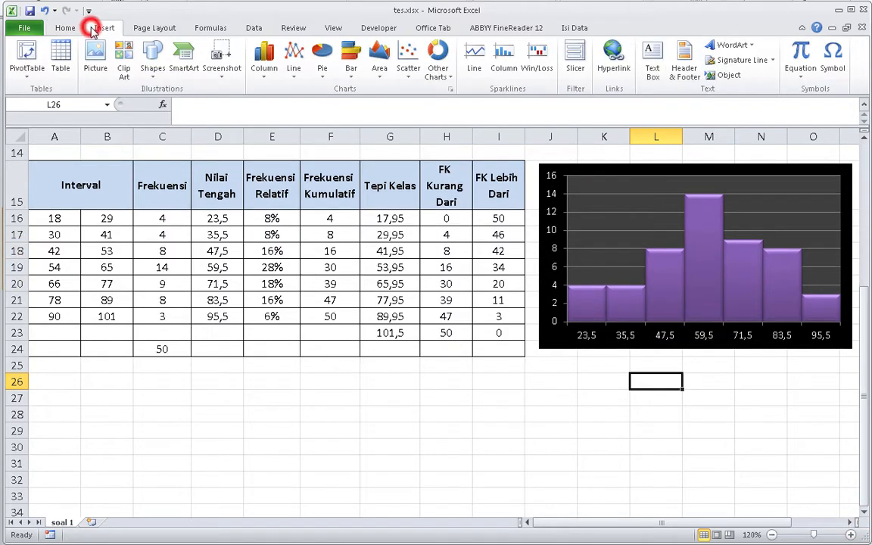
pyautogui.click(294, 62)
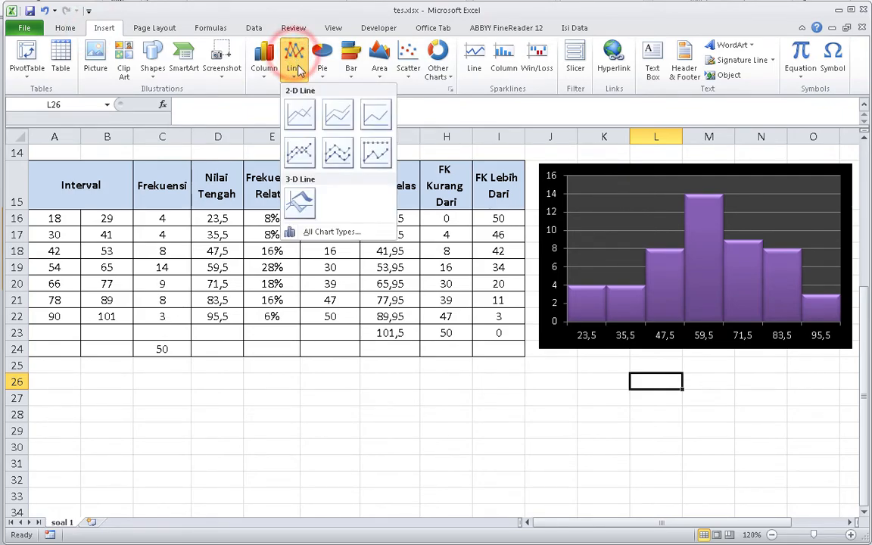
pyautogui.click(303, 151)
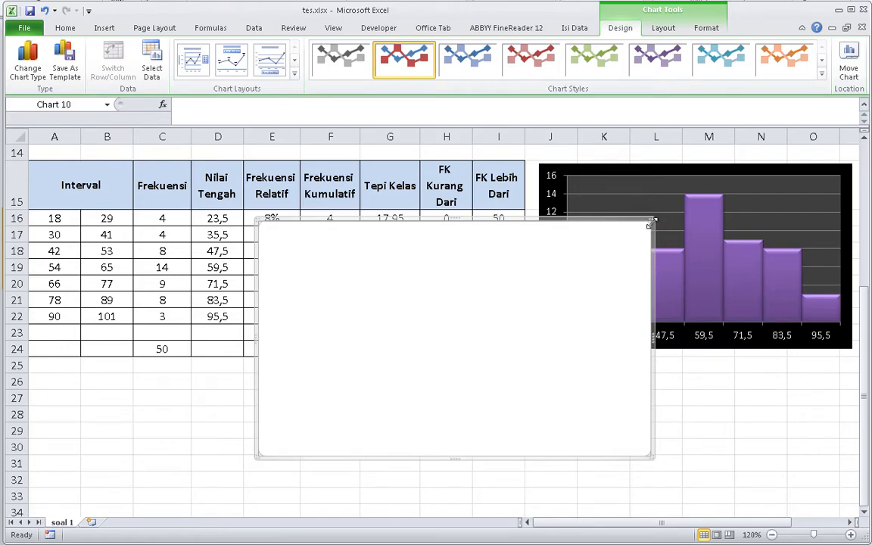
pyautogui.moveTo(650, 222); pyautogui.dragTo(539, 260)
pyautogui.moveTo(480, 270); pyautogui.dragTo(262, 366)
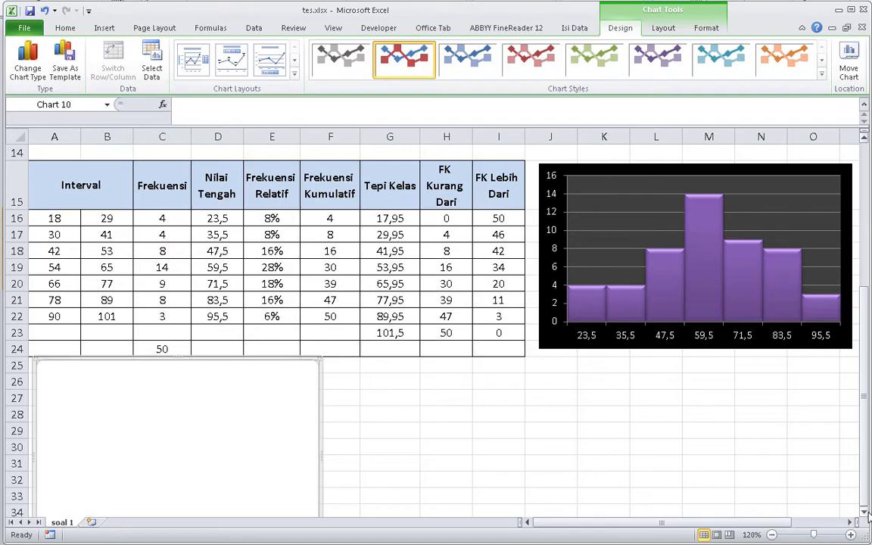
pyautogui.click(863, 512)
pyautogui.click(863, 511)
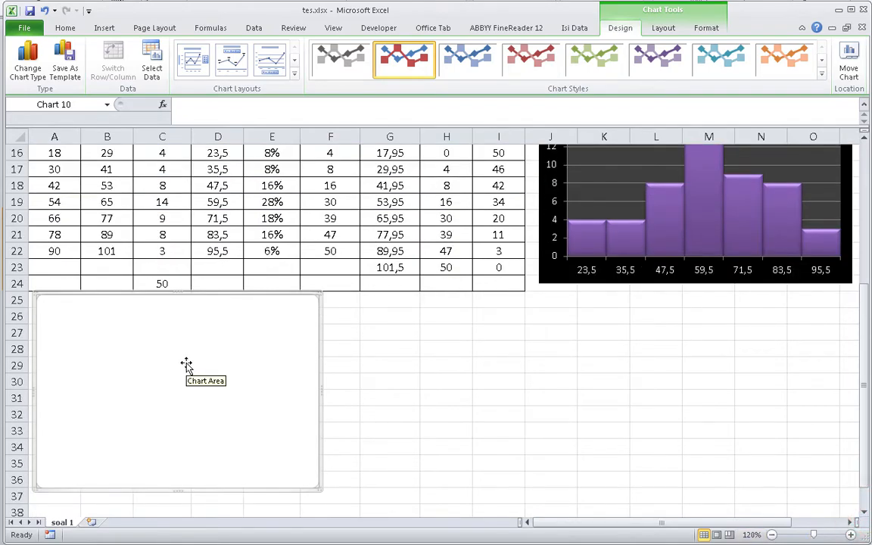
# Add a series to the empty line chart, named from the Frekuensi header C15 with values from C16:C22
pyautogui.click(152, 67)
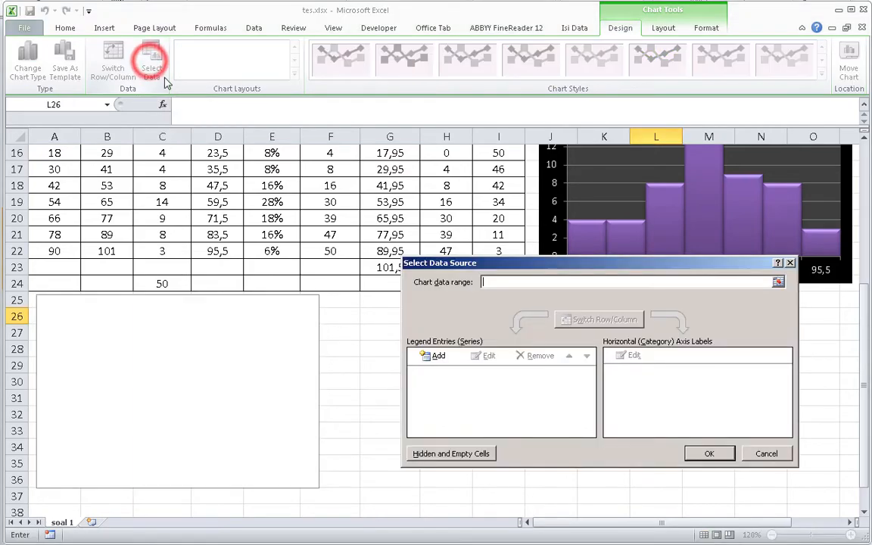
pyautogui.click(446, 361)
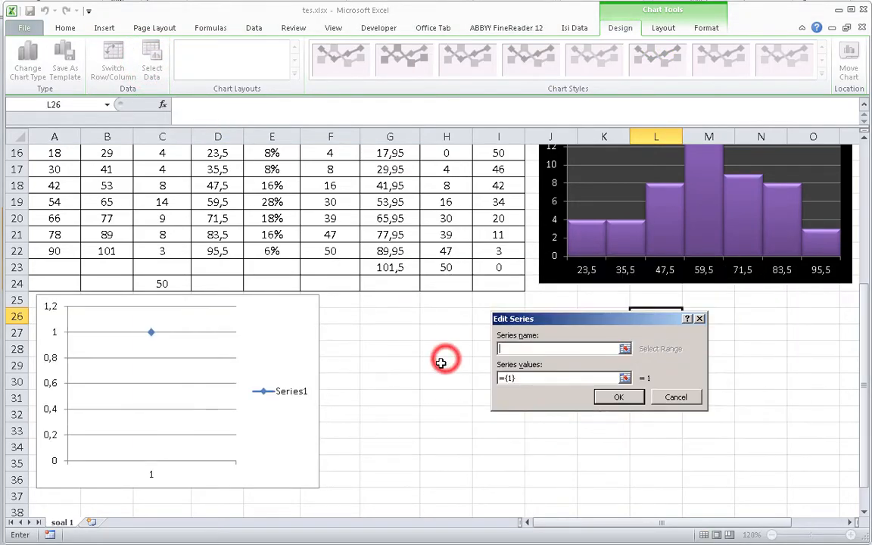
pyautogui.click(863, 133)
pyautogui.click(164, 171)
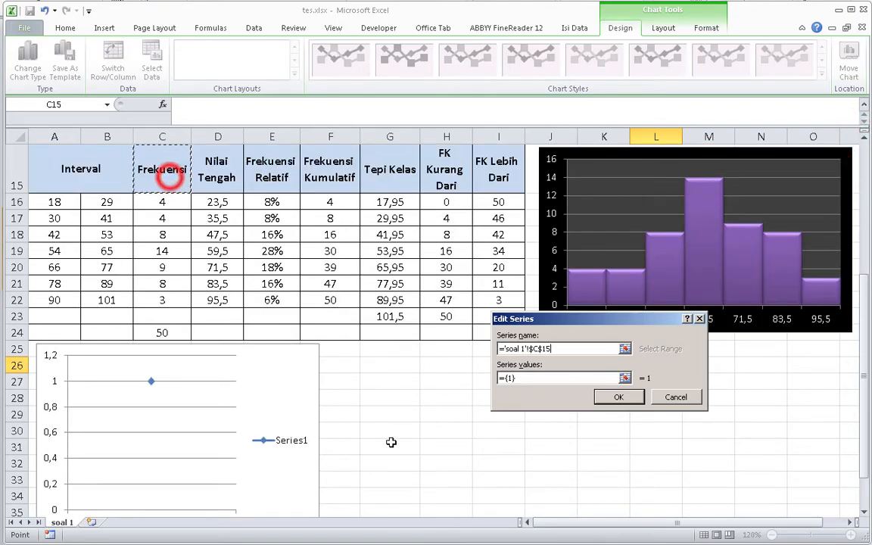
pyautogui.click(571, 377)
pyautogui.press('BackSpace')
pyautogui.press('BackSpace')
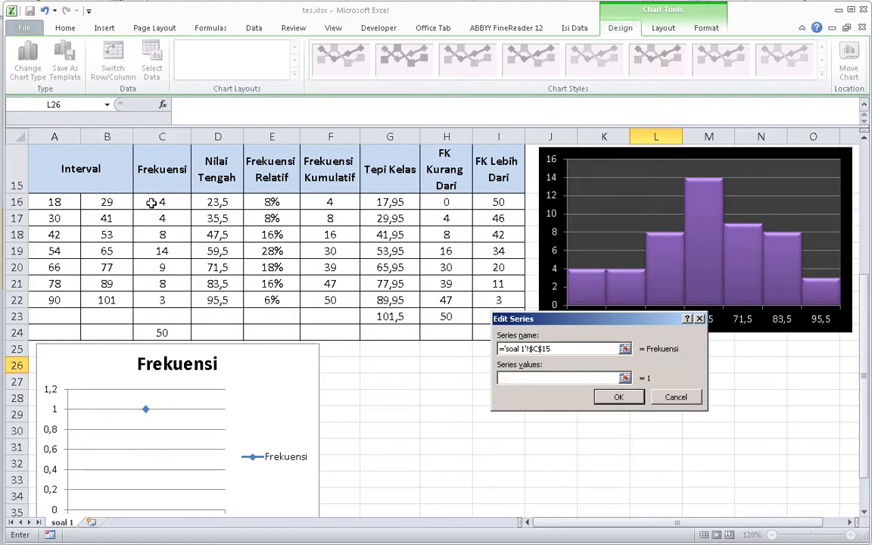
pyautogui.moveTo(155, 202); pyautogui.dragTo(172, 298)
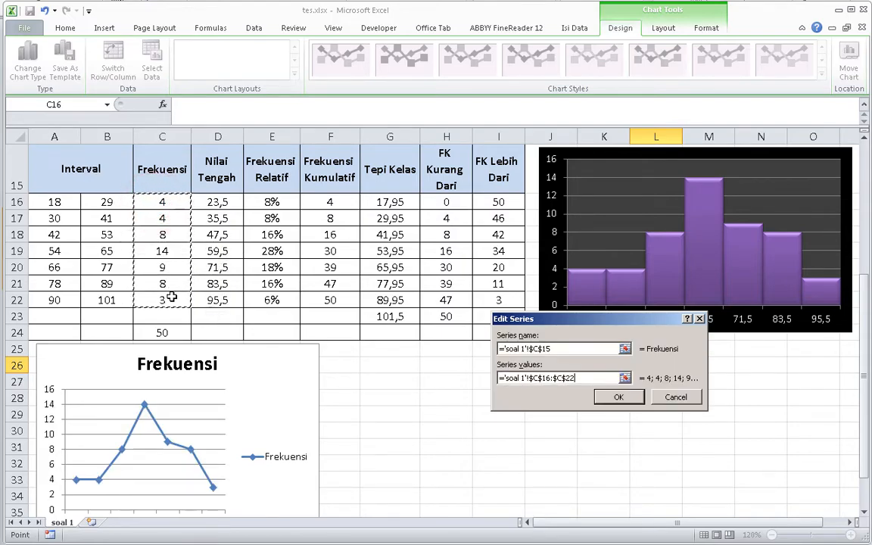
pyautogui.click(616, 398)
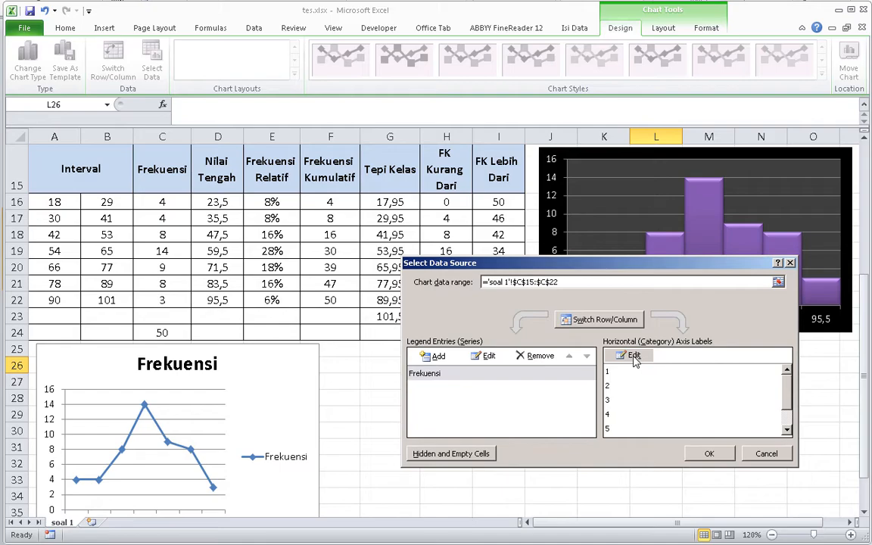
# Set the line chart's horizontal axis labels to the Nilai Tengah values in D16:D22 and accept the data source
pyautogui.click(633, 356)
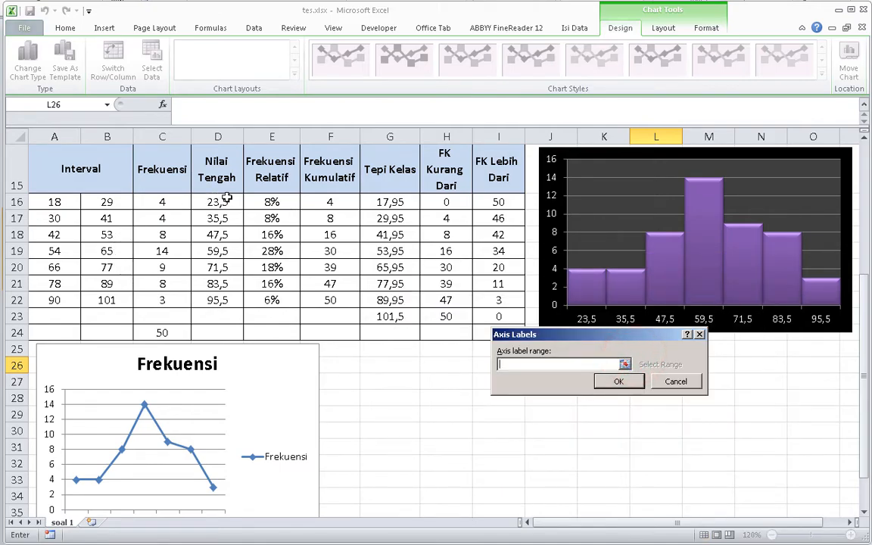
pyautogui.moveTo(228, 201); pyautogui.dragTo(229, 301)
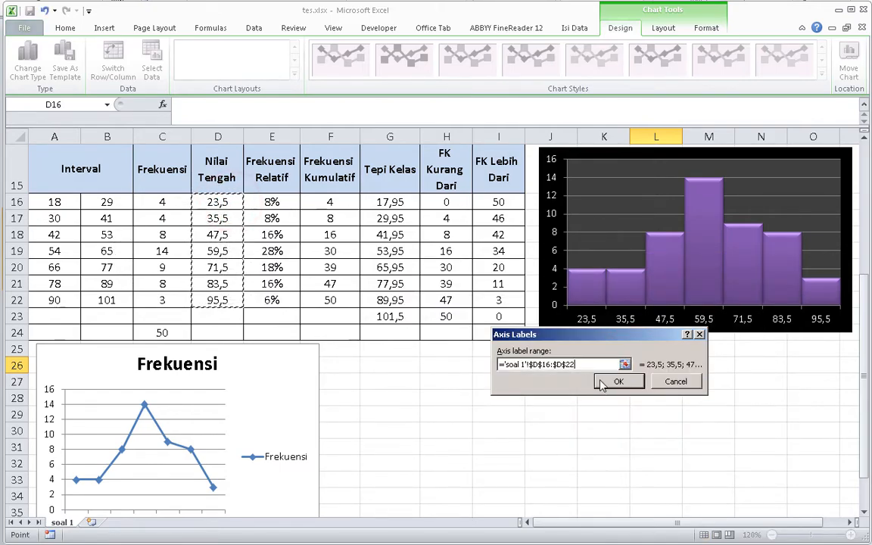
pyautogui.click(606, 383)
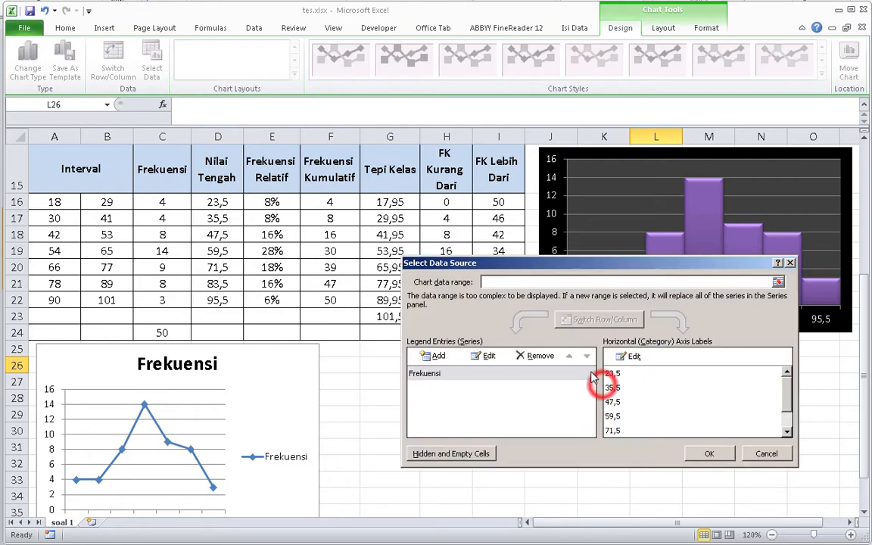
pyautogui.click(711, 455)
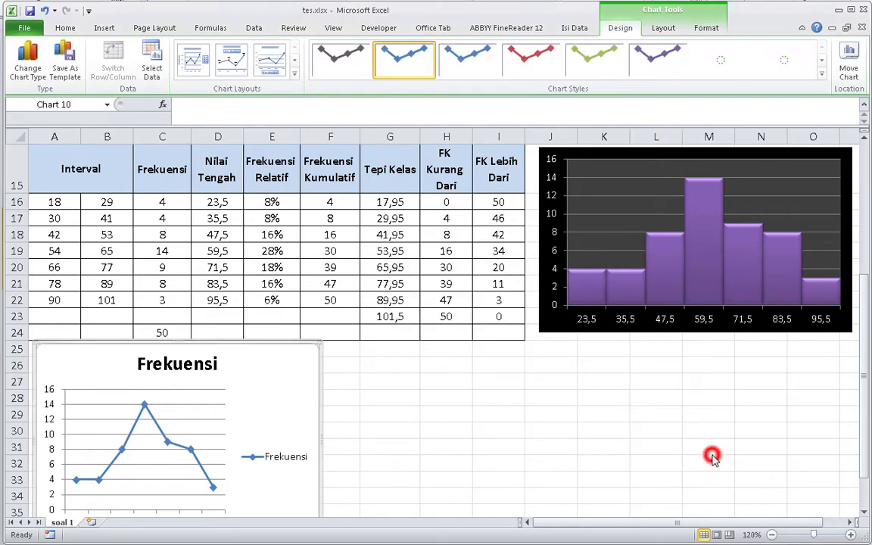
# Delete the legend and the Frekuensi title from the line chart
pyautogui.click(284, 459)
pyautogui.press('Delete')
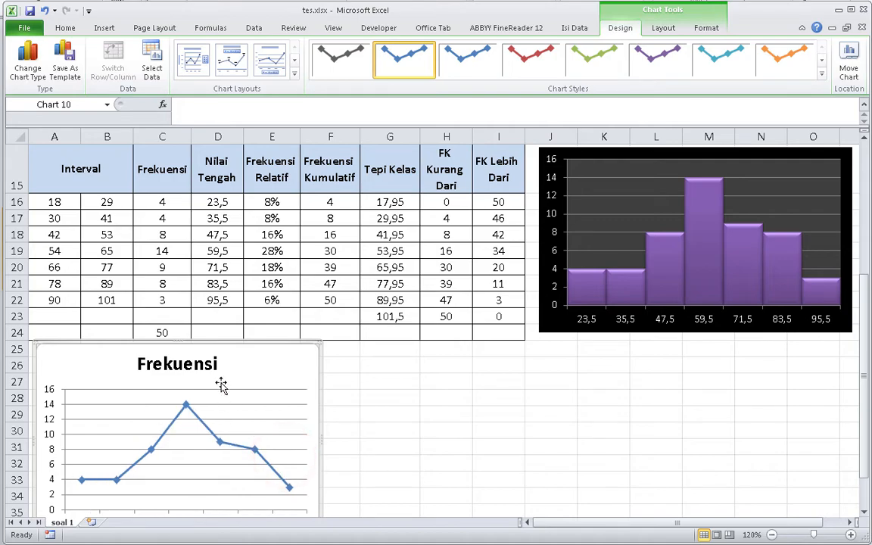
pyautogui.click(209, 365)
pyautogui.press('Delete')
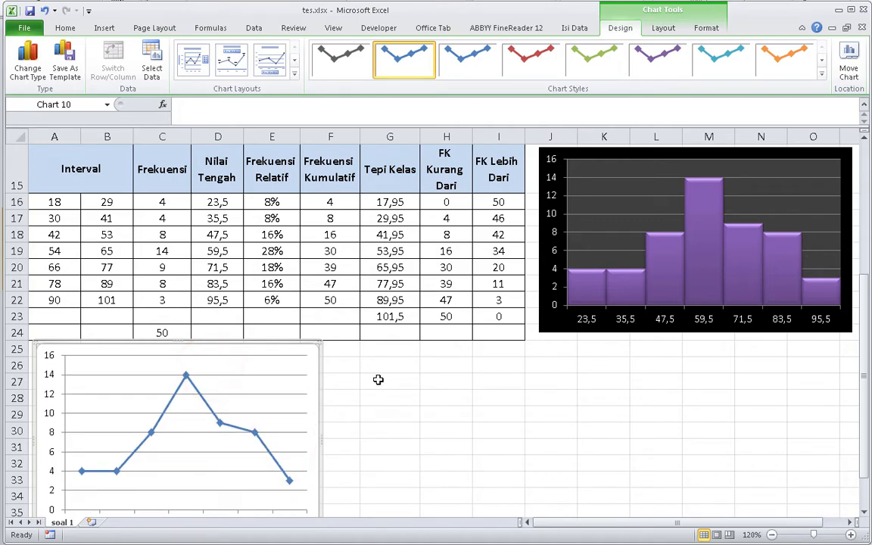
# Apply the blue chart style with a black background to the frequency polygon and deselect the chart
pyautogui.click(821, 74)
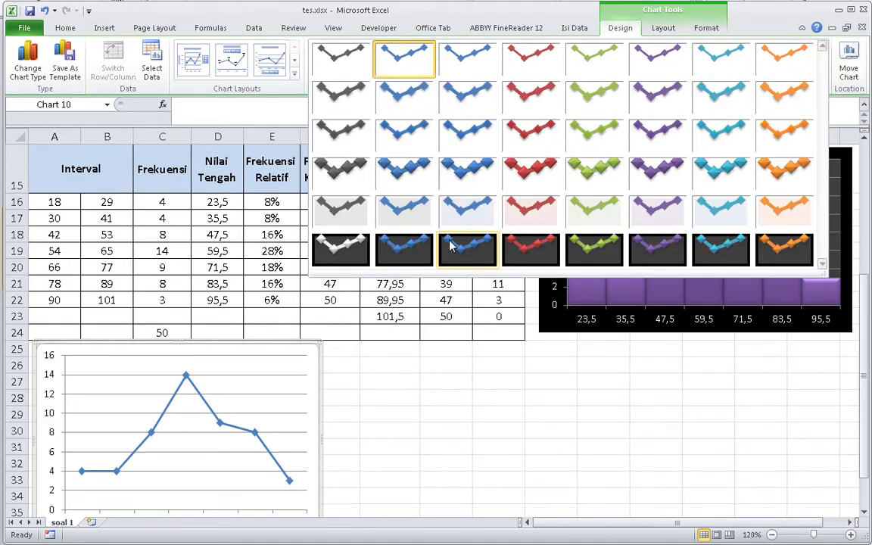
pyautogui.click(450, 248)
pyautogui.click(379, 431)
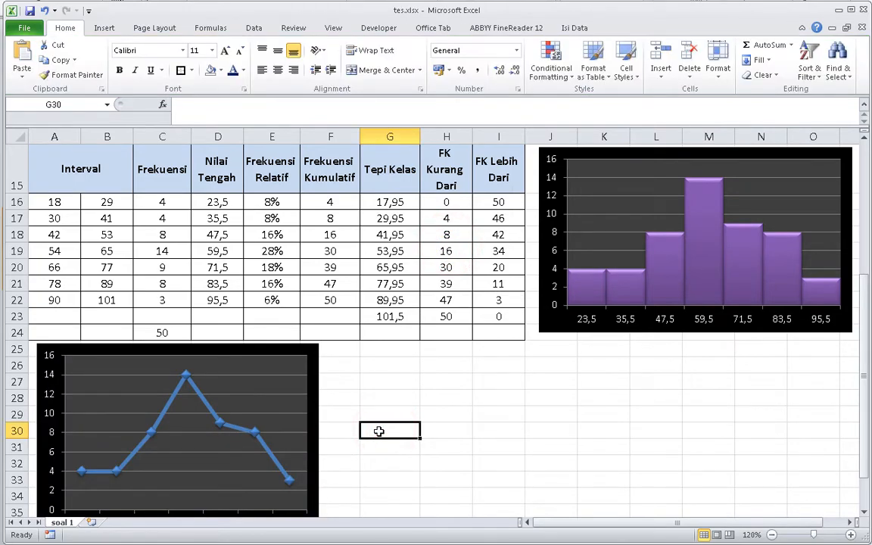
# Insert a second empty 2-D line chart with markers, shrink it and place it beside the frequency polygon, columns F to K, rows 25 to 36
pyautogui.click(411, 348)
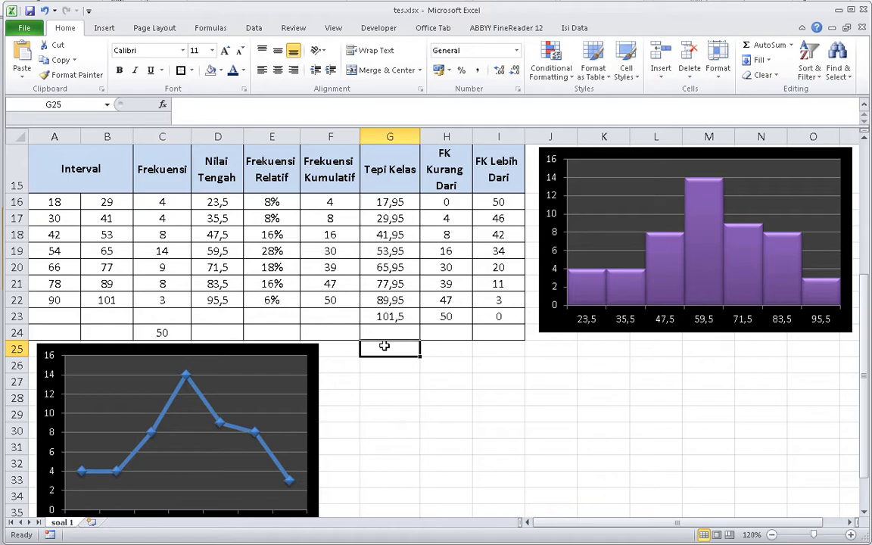
pyautogui.click(104, 28)
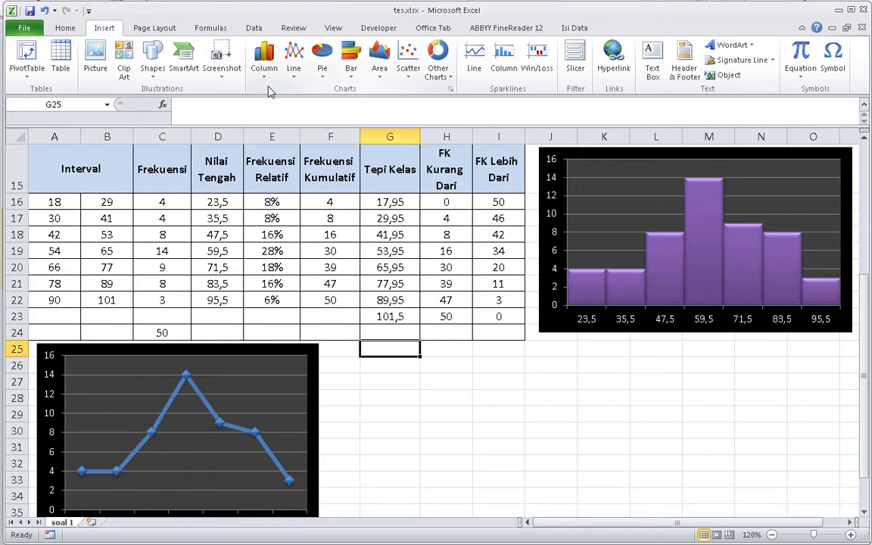
pyautogui.click(293, 64)
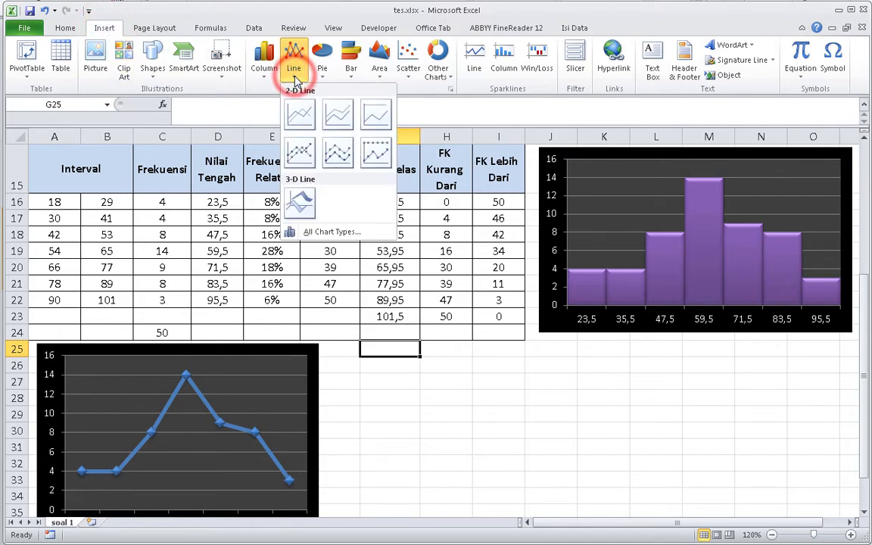
pyautogui.click(299, 156)
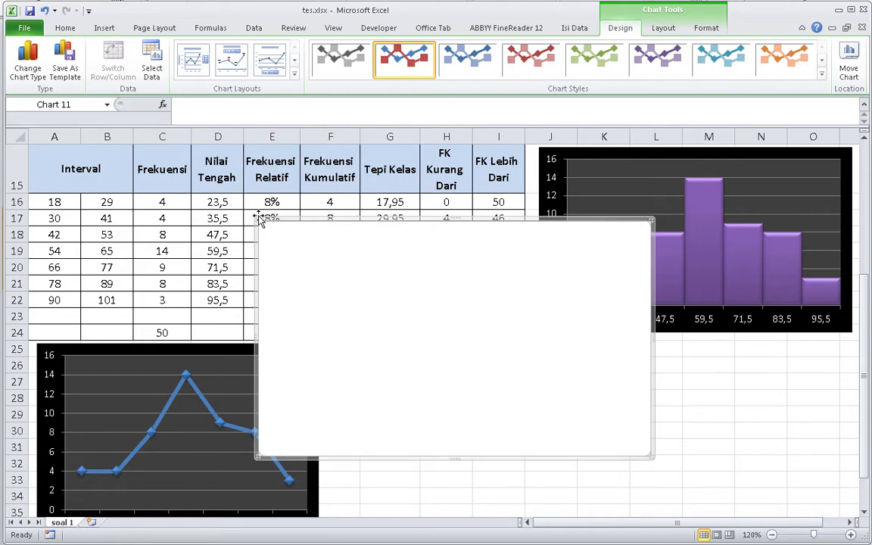
pyautogui.moveTo(257, 220); pyautogui.dragTo(371, 312)
pyautogui.moveTo(482, 398); pyautogui.dragTo(436, 429)
pyautogui.moveTo(605, 491); pyautogui.dragTo(613, 472)
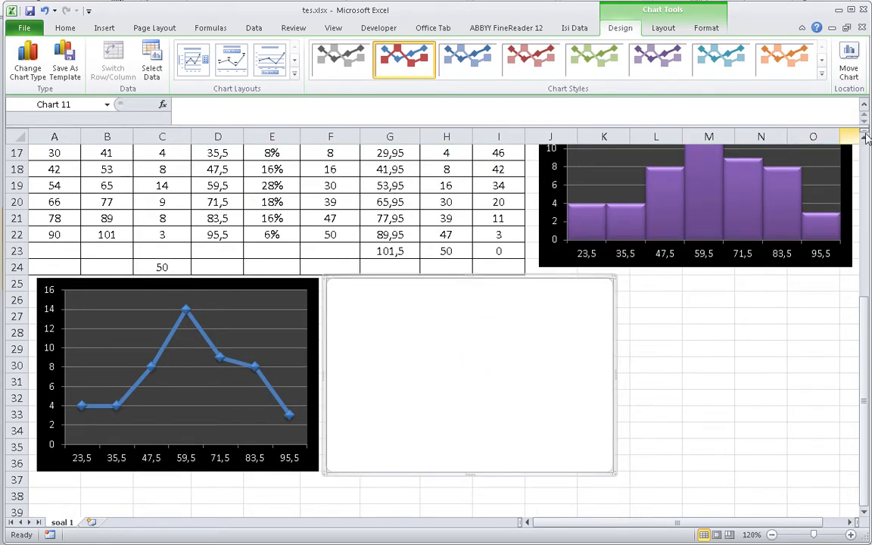
# Add a series to the second line chart, named from the FK Kurang Dari header H15 with values from H16:H23
pyautogui.scroll(1, 777, 460)
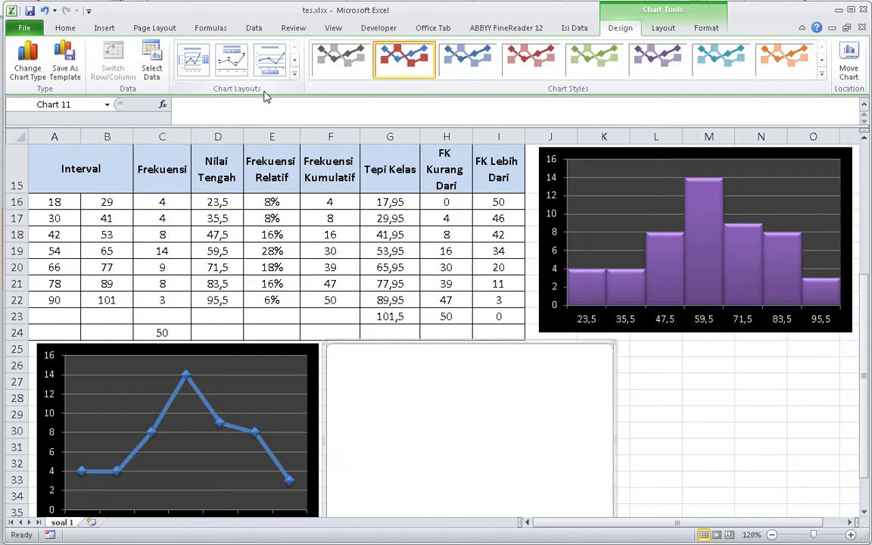
pyautogui.click(152, 65)
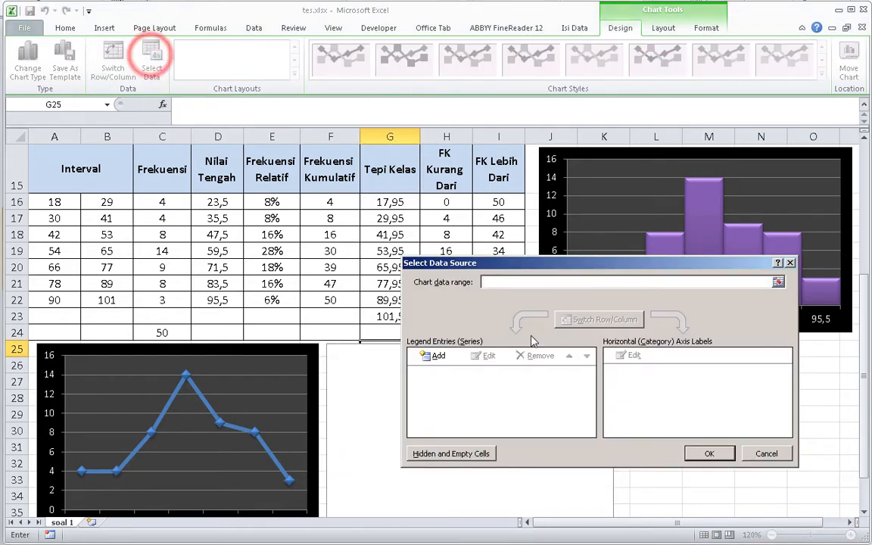
pyautogui.click(425, 356)
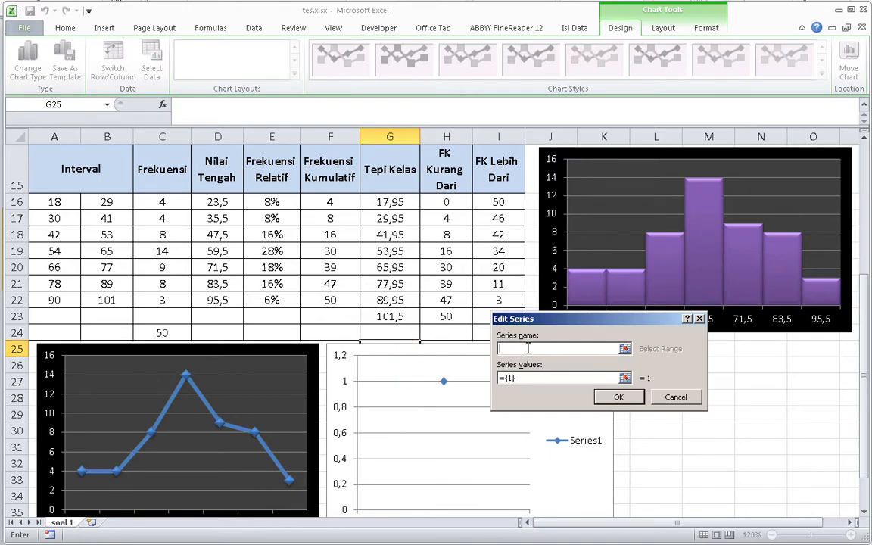
pyautogui.click(452, 171)
pyautogui.click(568, 379)
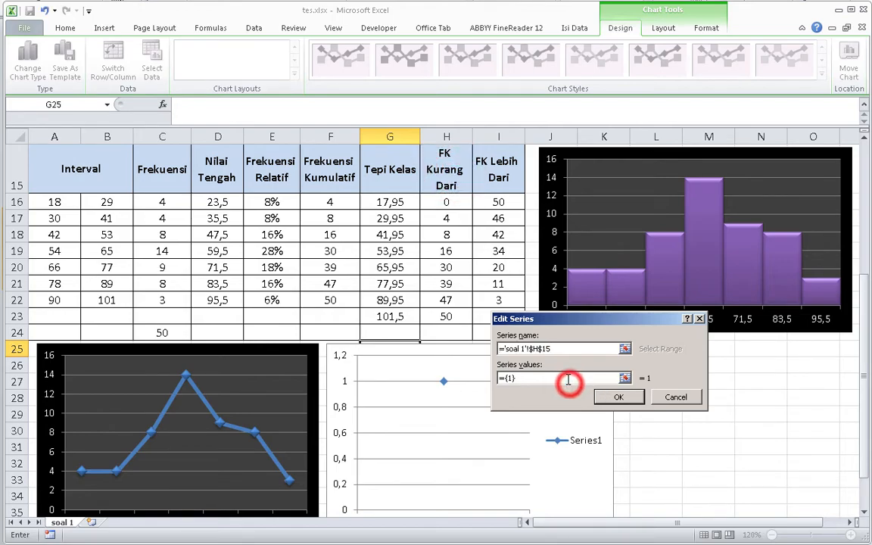
pyautogui.press('BackSpace')
pyautogui.press('BackSpace')
pyautogui.press('BackSpace')
pyautogui.press('BackSpace')
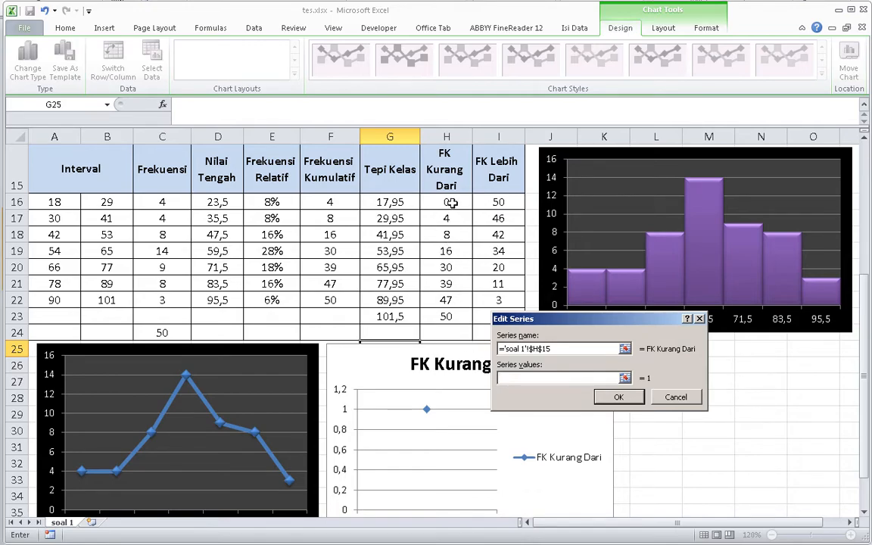
pyautogui.moveTo(450, 202); pyautogui.dragTo(447, 317)
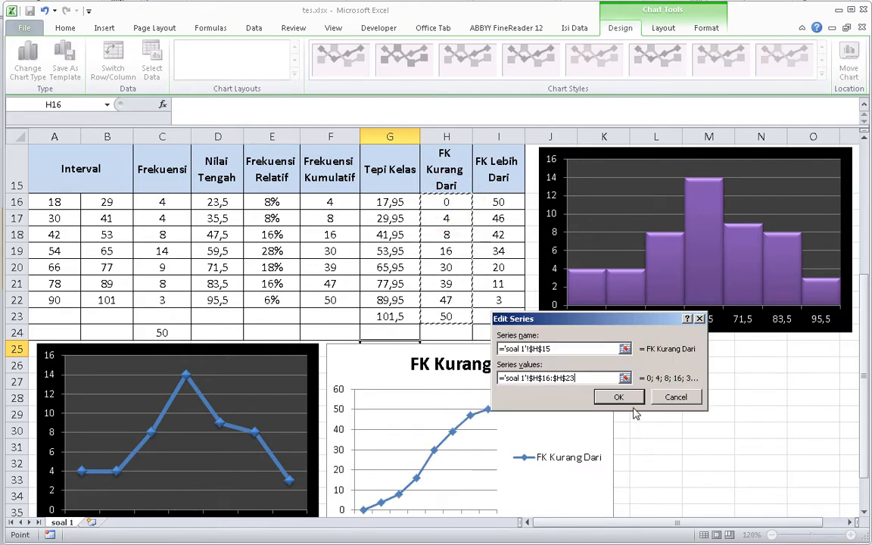
pyautogui.click(632, 402)
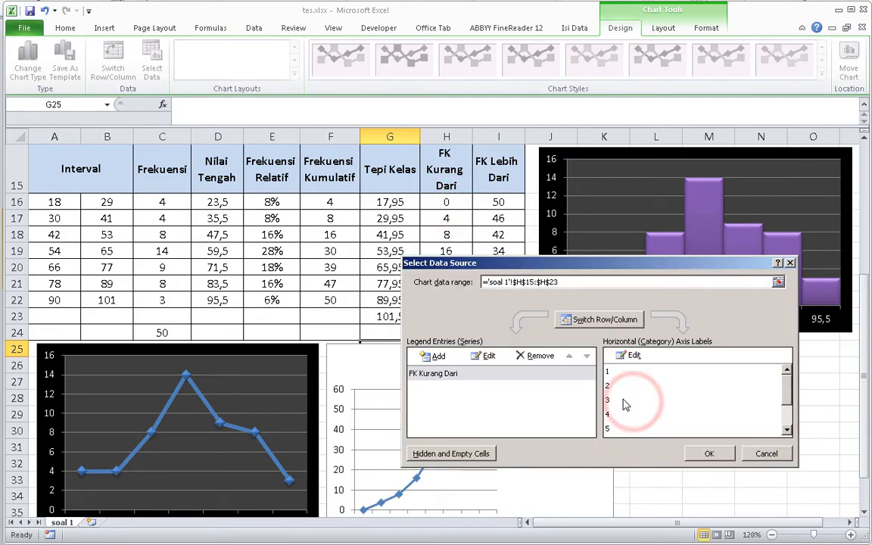
# Add another series to the same chart, named from the FK Lebih Dari header I15 with values from I16:I23
pyautogui.click(429, 355)
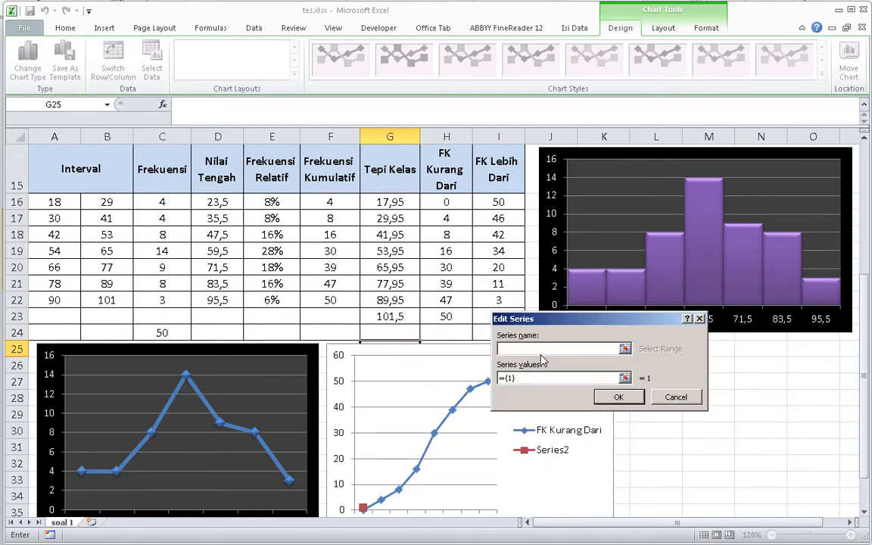
pyautogui.click(498, 176)
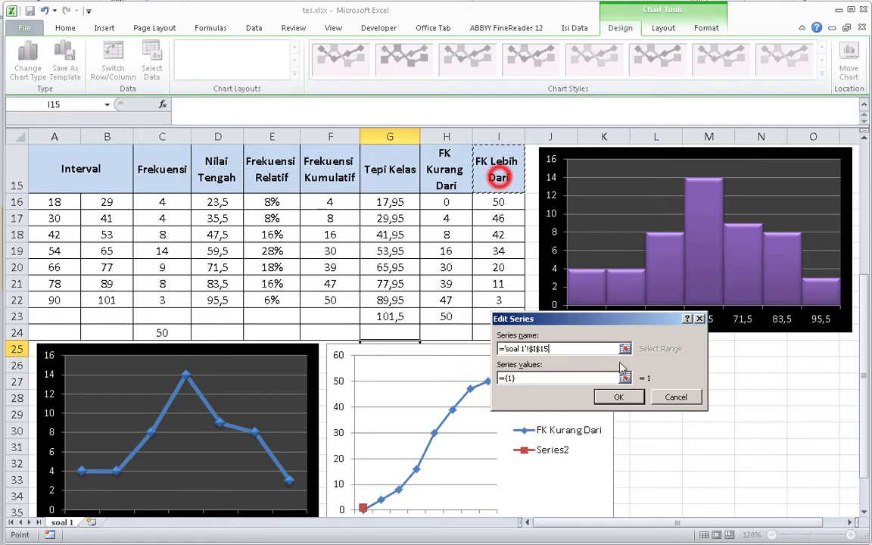
pyautogui.click(574, 377)
pyautogui.press('BackSpace')
pyautogui.press('BackSpace')
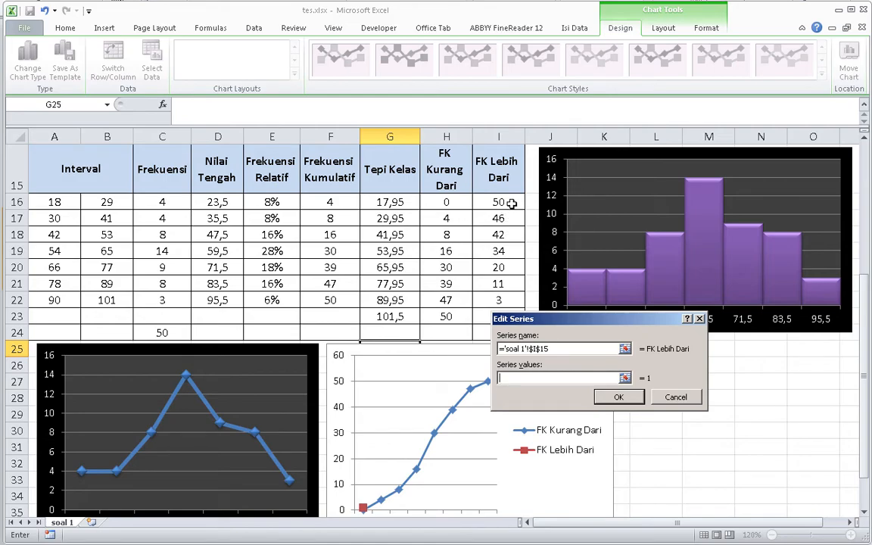
pyautogui.moveTo(512, 203); pyautogui.dragTo(500, 316)
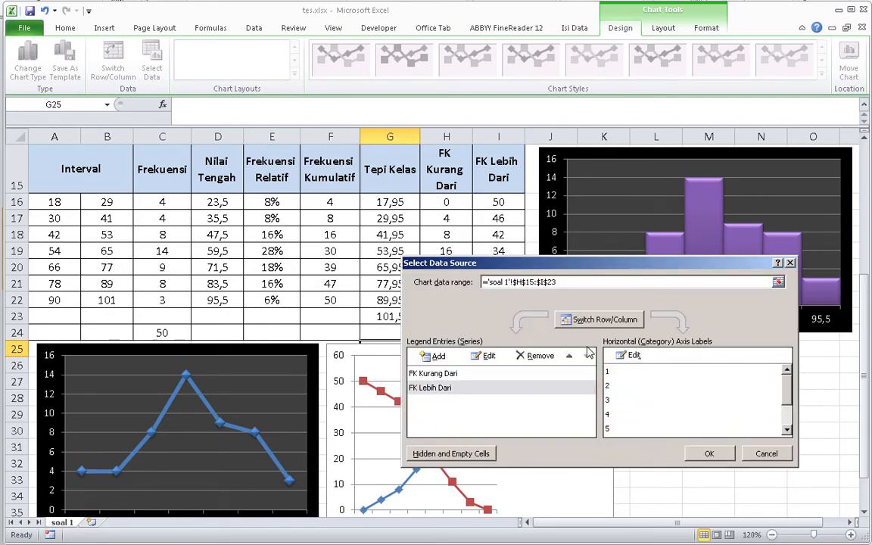
# Set the second line chart's horizontal axis labels to the Tepi Kelas values in G16:G23 and accept the data source
pyautogui.click(628, 356)
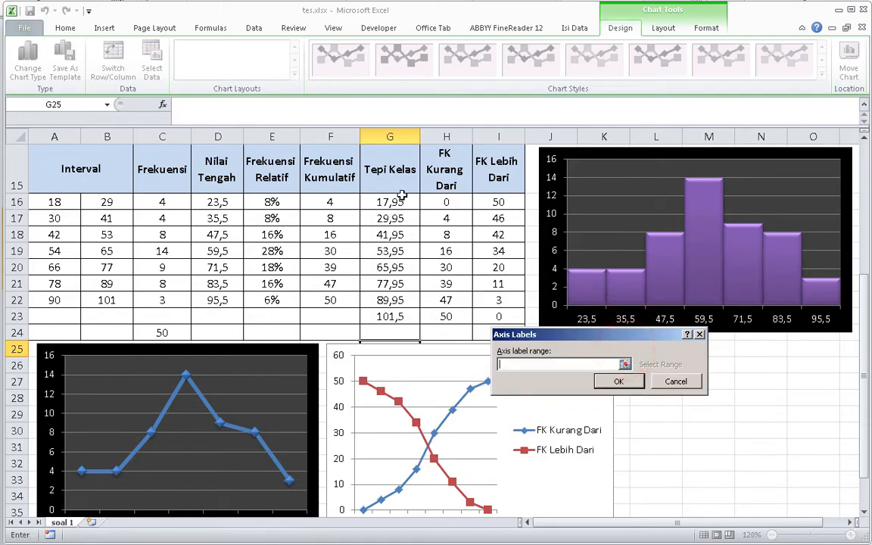
pyautogui.moveTo(399, 214); pyautogui.dragTo(390, 316)
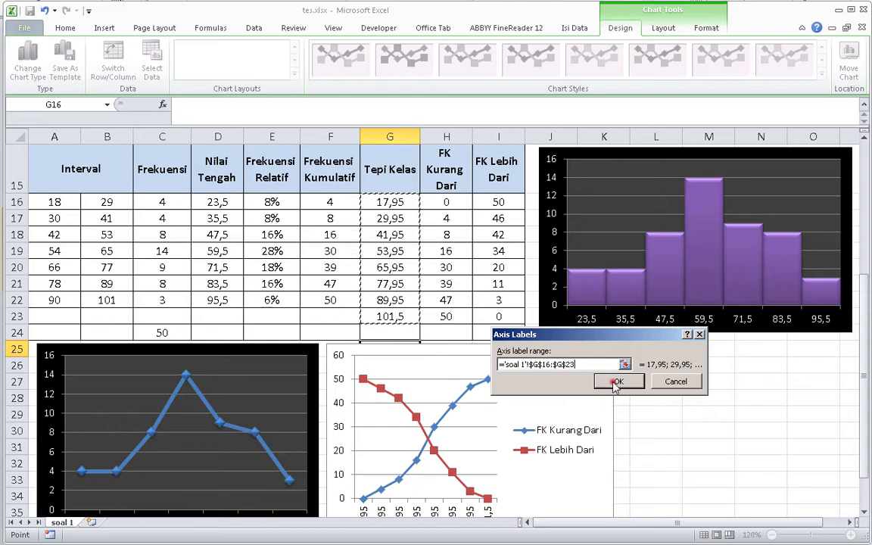
pyautogui.click(615, 382)
pyautogui.click(693, 450)
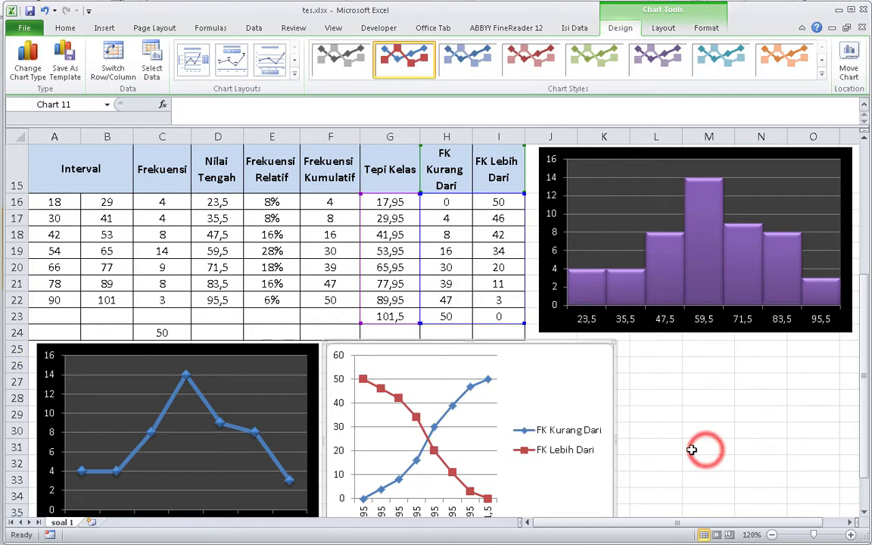
# Delete the legend of the two-series line chart and apply the red-and-blue chart style with a black background
pyautogui.click(589, 439)
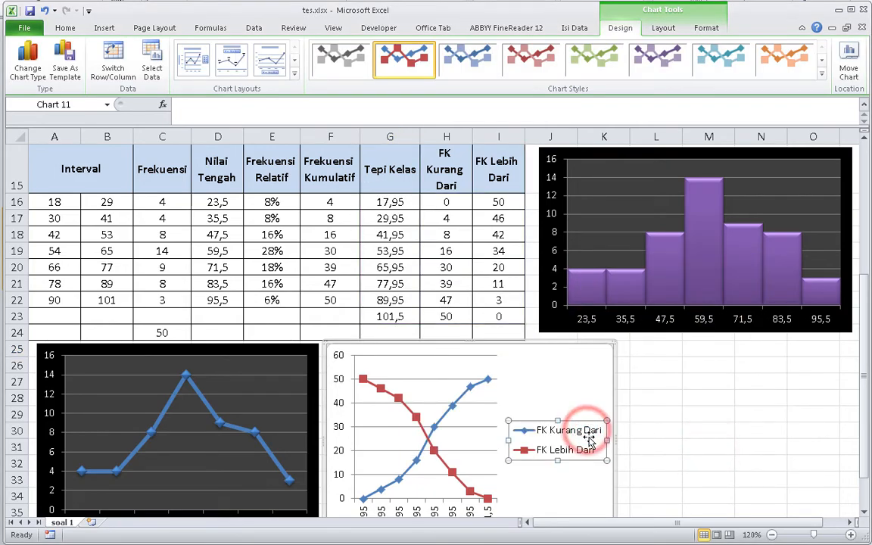
pyautogui.press('Delete')
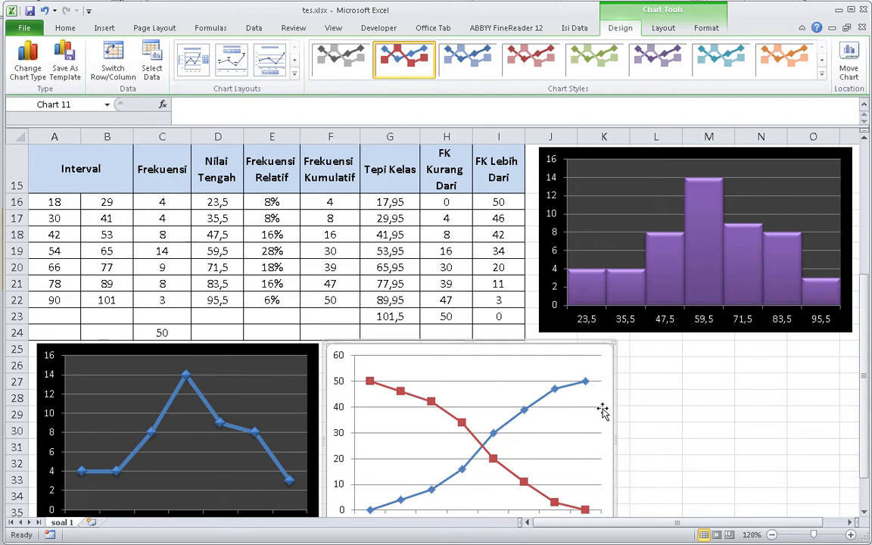
pyautogui.click(822, 77)
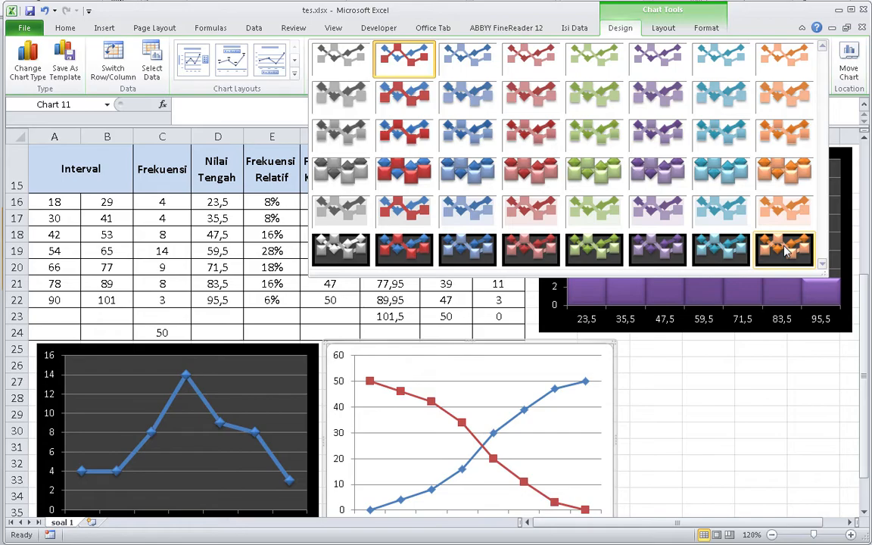
pyautogui.click(404, 249)
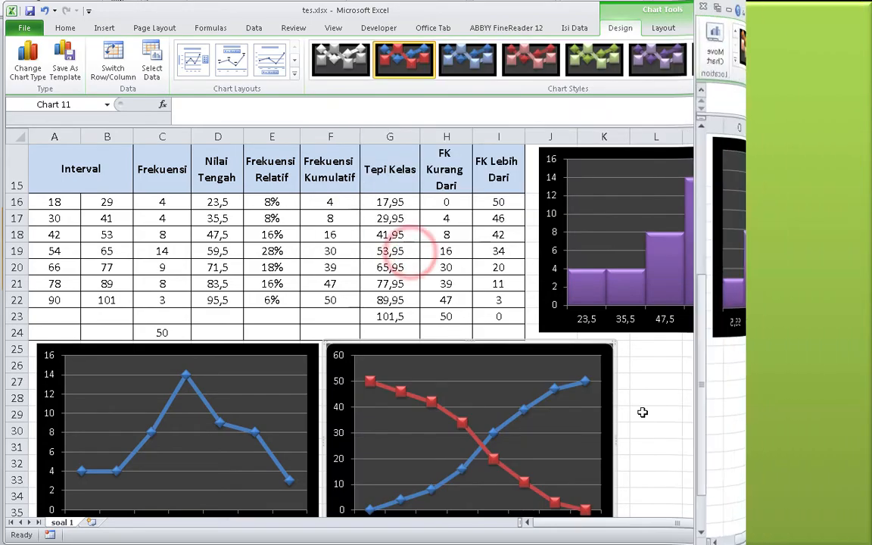